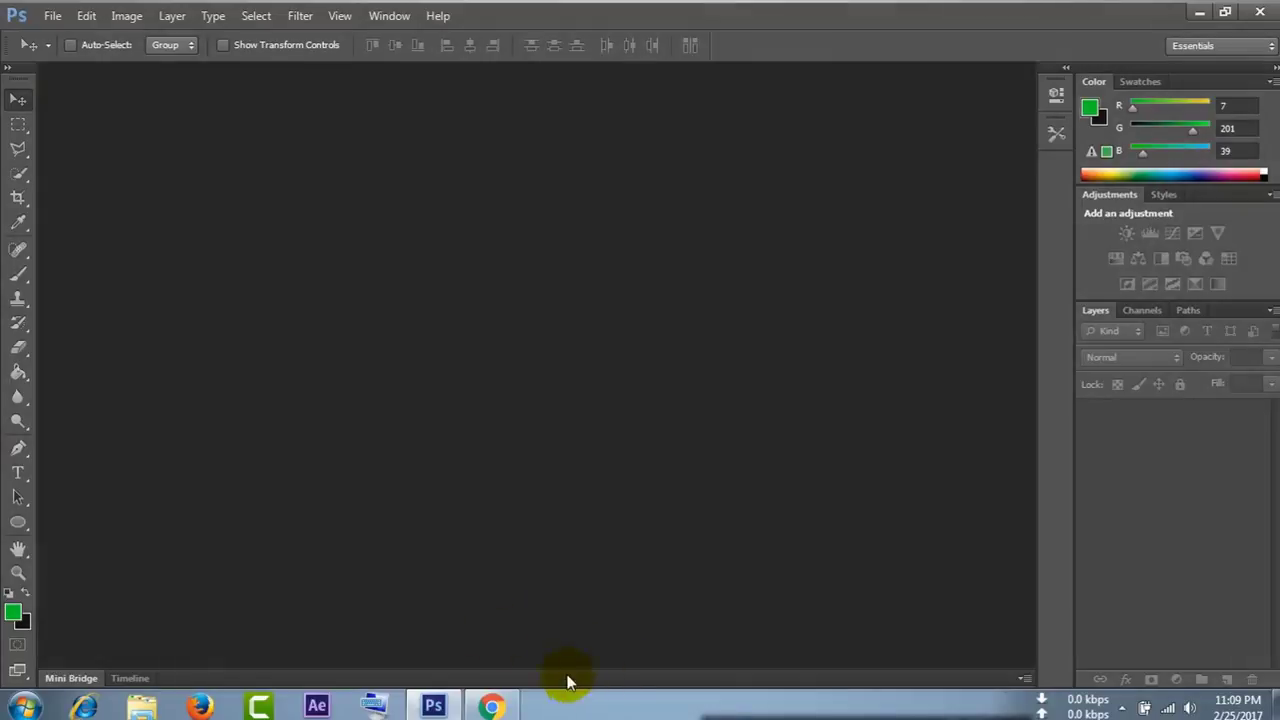
- Create a new 1356 × 787 px, 72 ppi document with a transparent background
{"action": "left_click", "coordinate": [55, 15]}
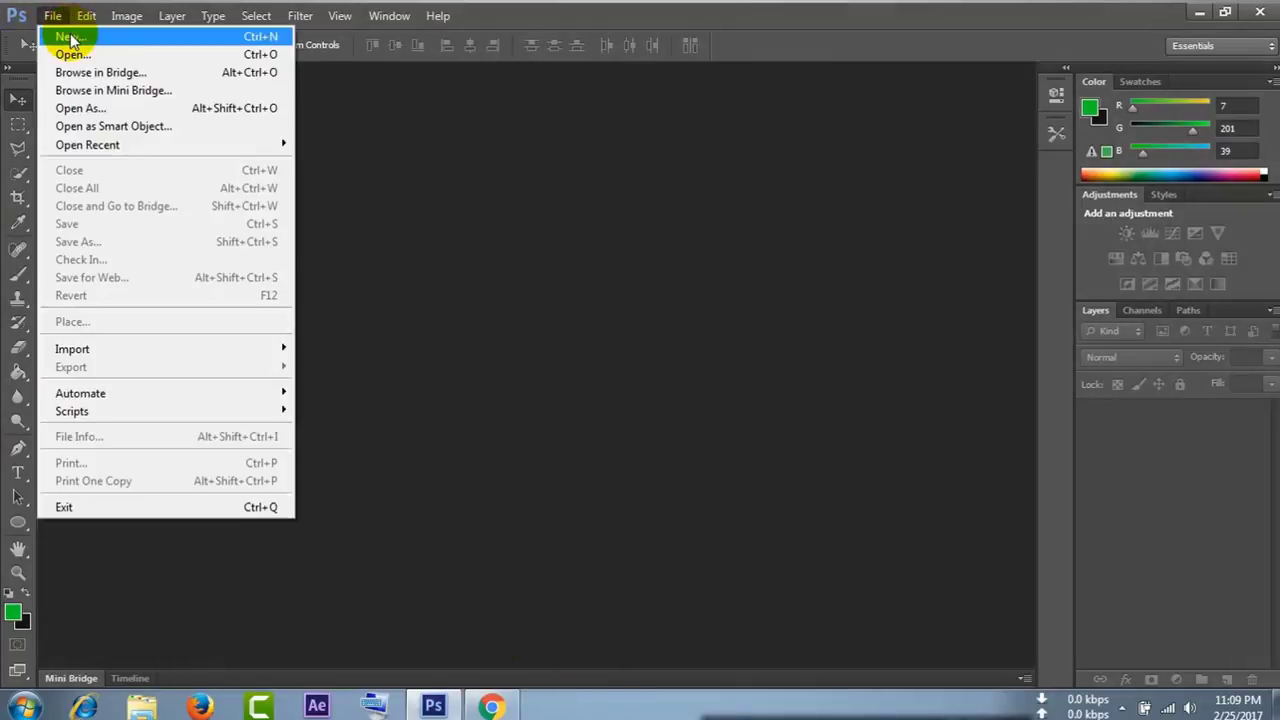
{"action": "left_click", "coordinate": [66, 36]}
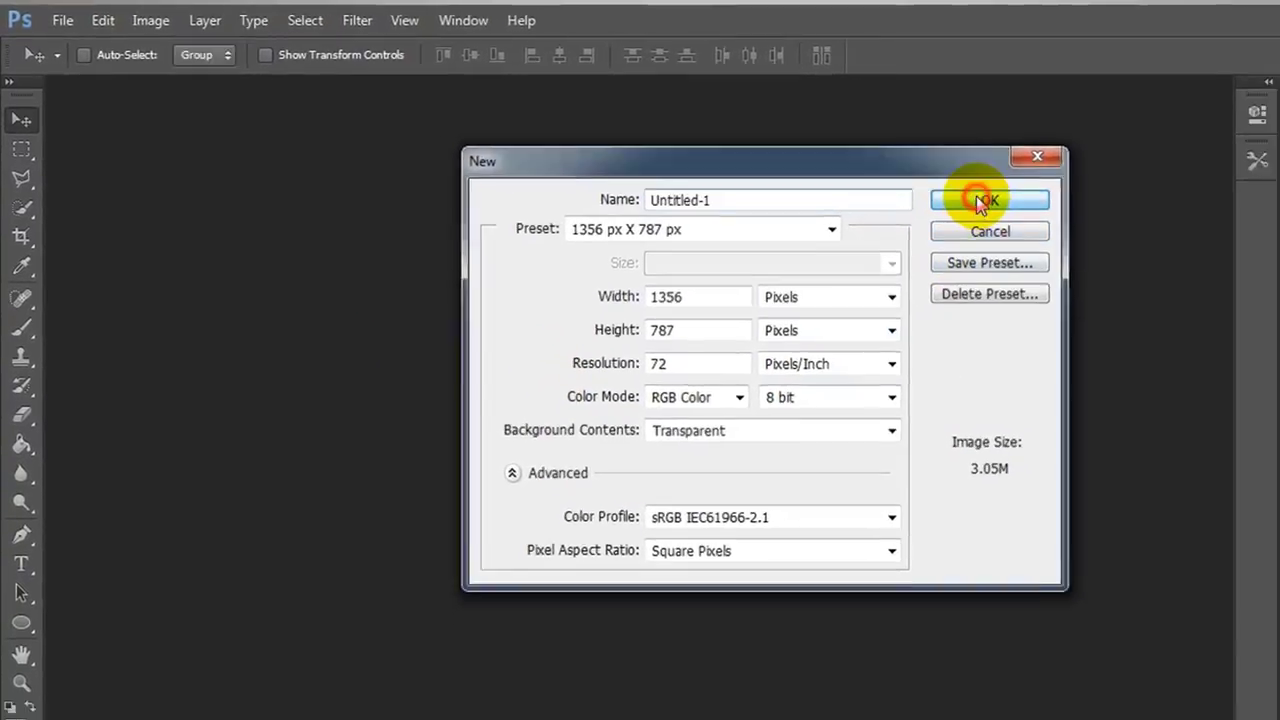
{"action": "left_click", "coordinate": [982, 203]}
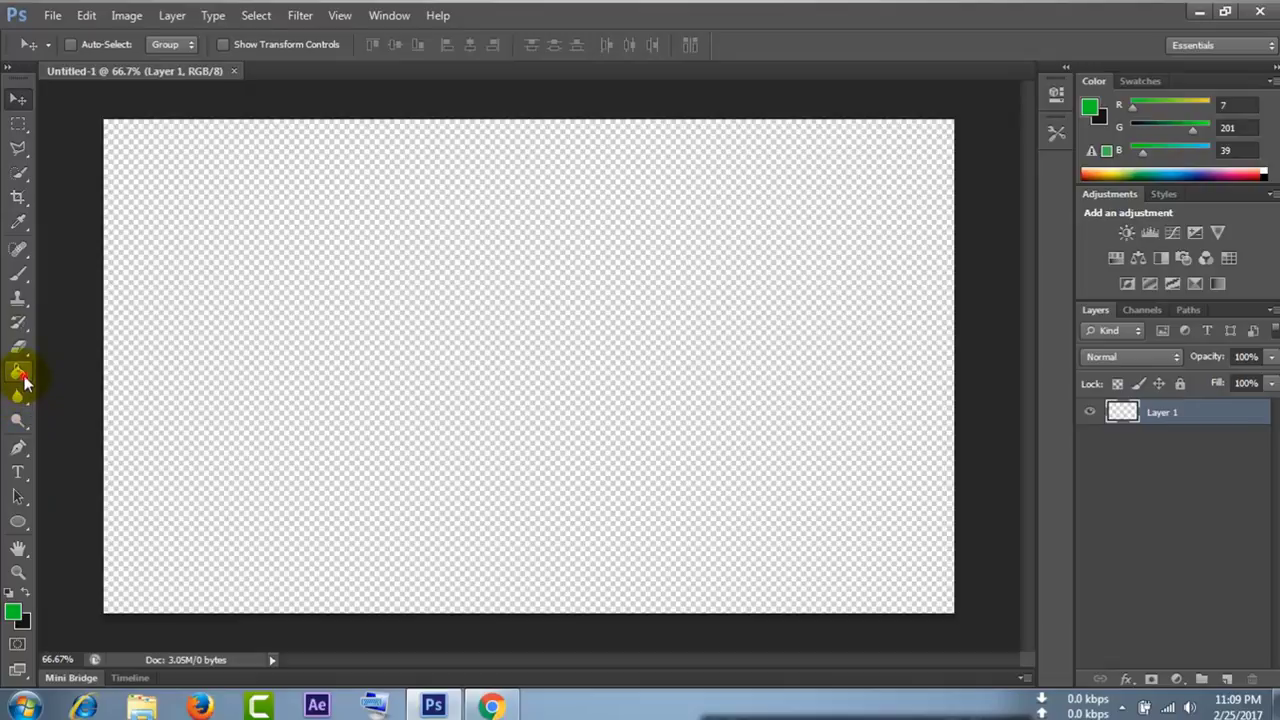
{"action": "left_click", "coordinate": [20, 374]}
- Paint-bucket the canvas green, then type TECH in black Vermin Vibes 238 pt, nudged slightly down
{"action": "left_click", "coordinate": [381, 334]}
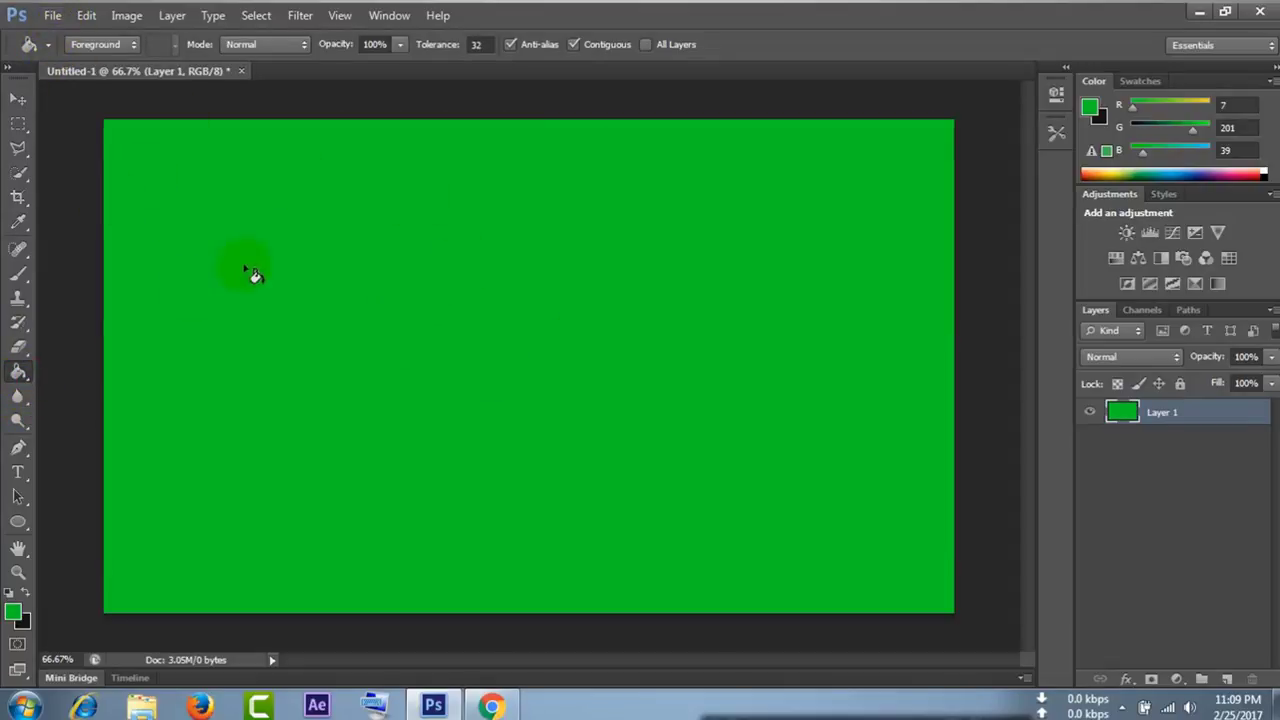
{"action": "left_click", "coordinate": [18, 480]}
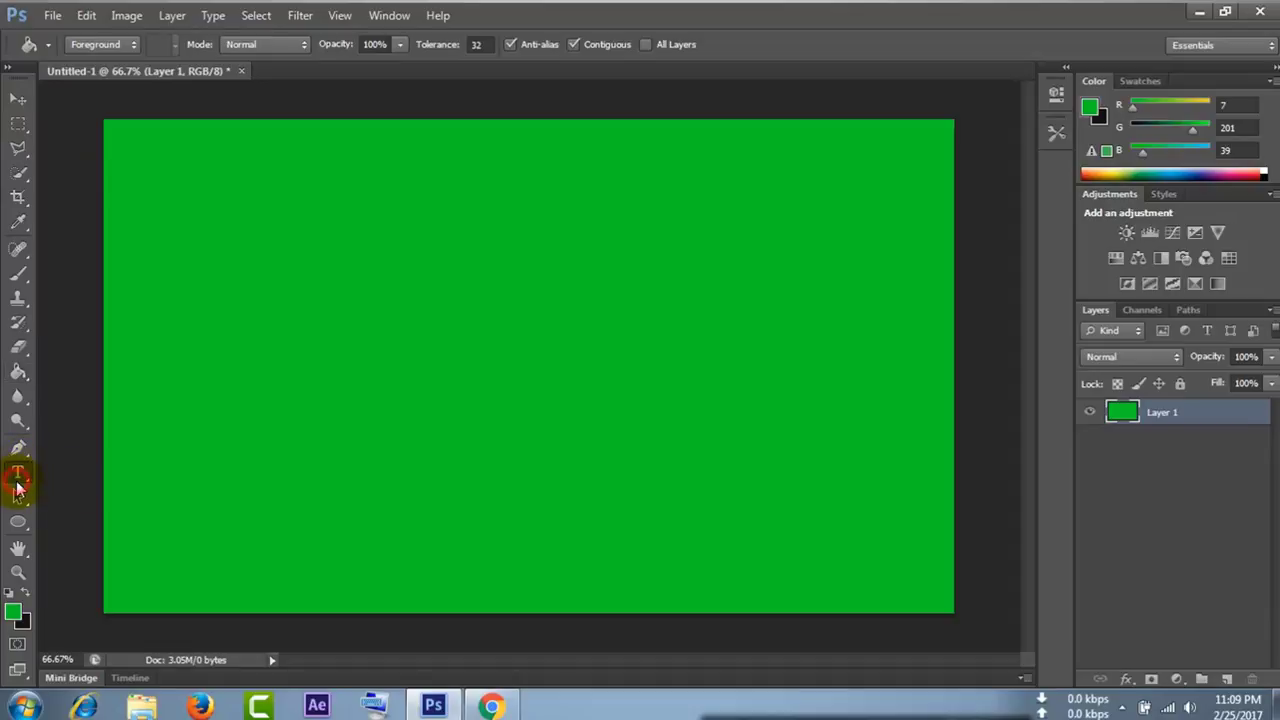
{"action": "left_click", "coordinate": [381, 370]}
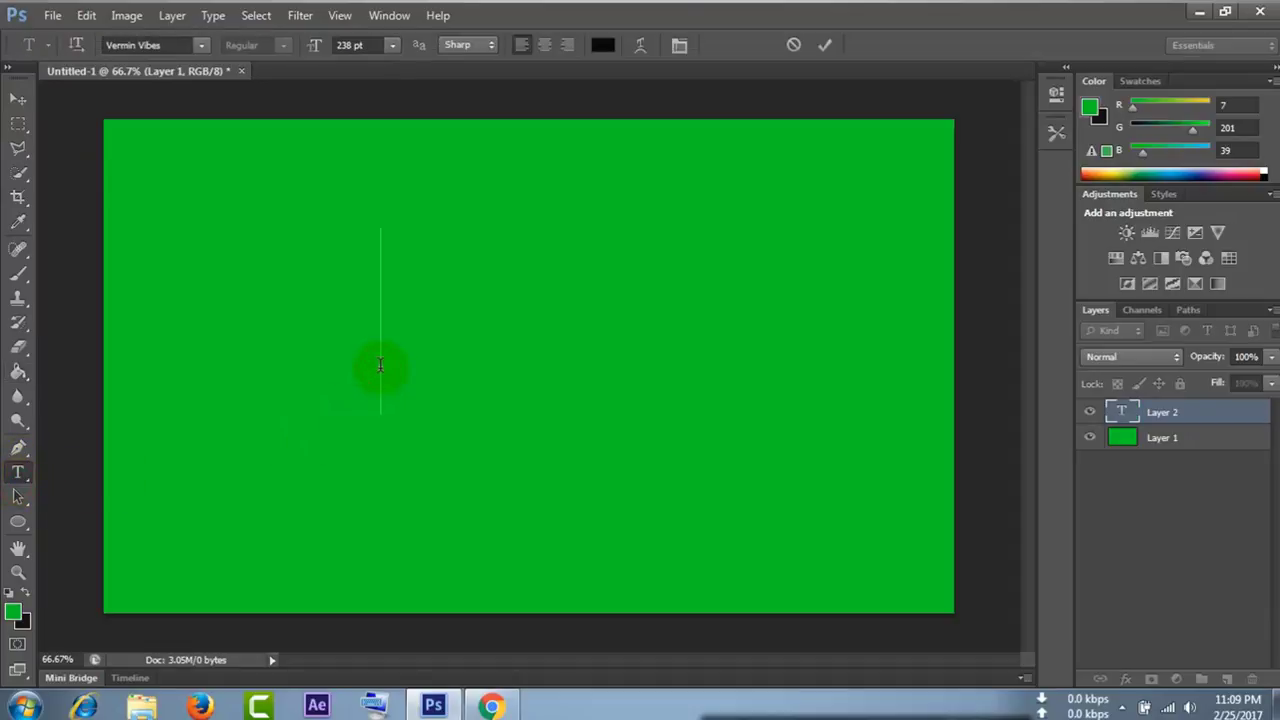
{"action": "type", "text": "T"}
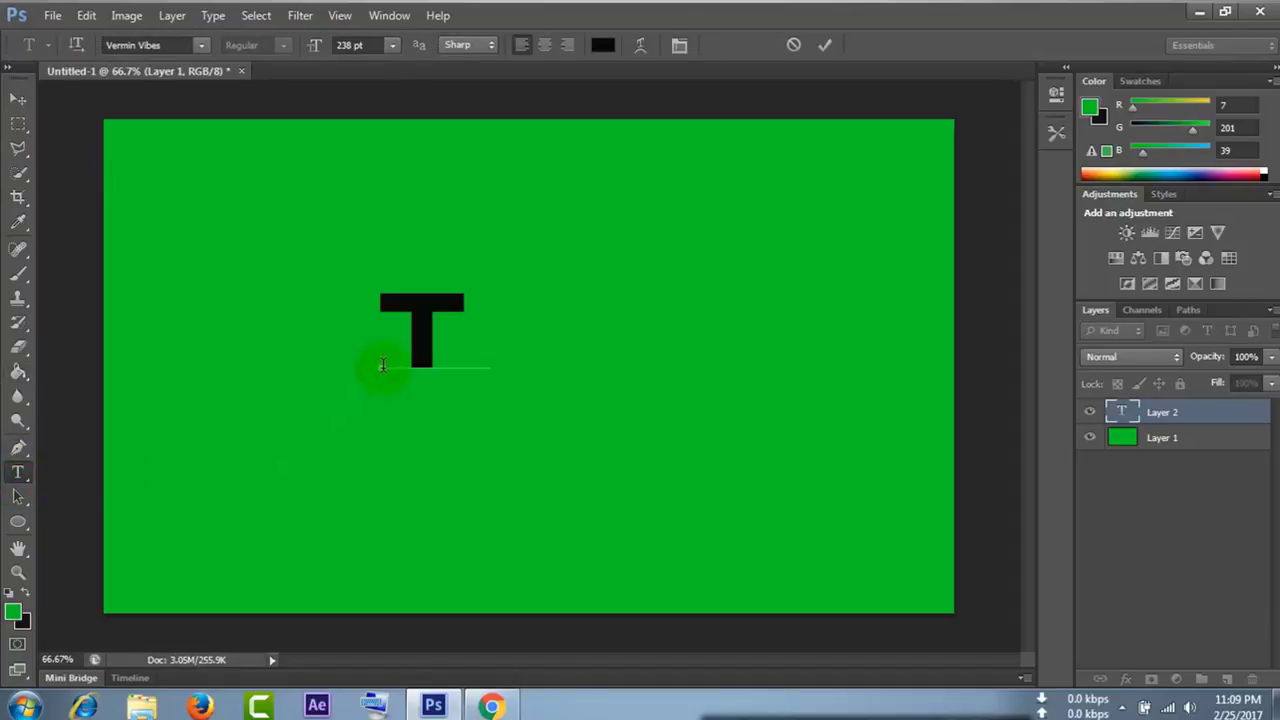
{"action": "type", "text": "E "}
{"action": "type", "text": "H"}
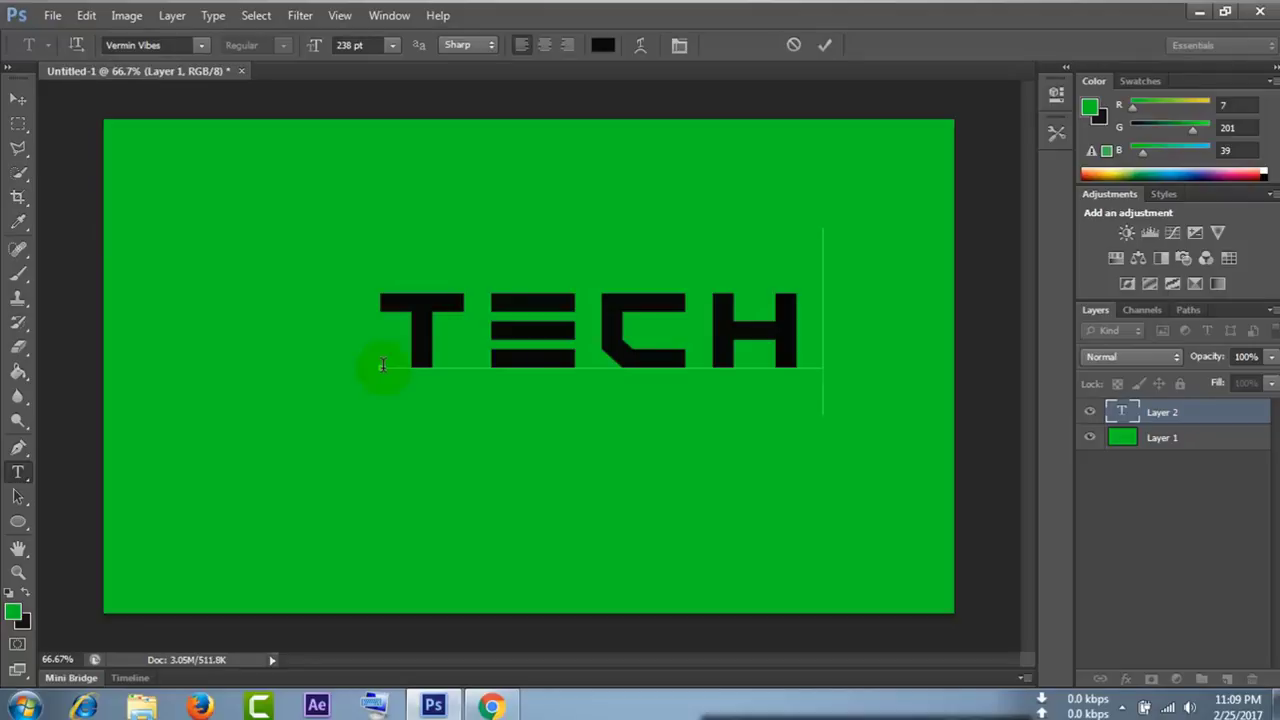
{"action": "left_click_drag", "start_coordinate": [862, 457], "coordinate": [862, 482]}
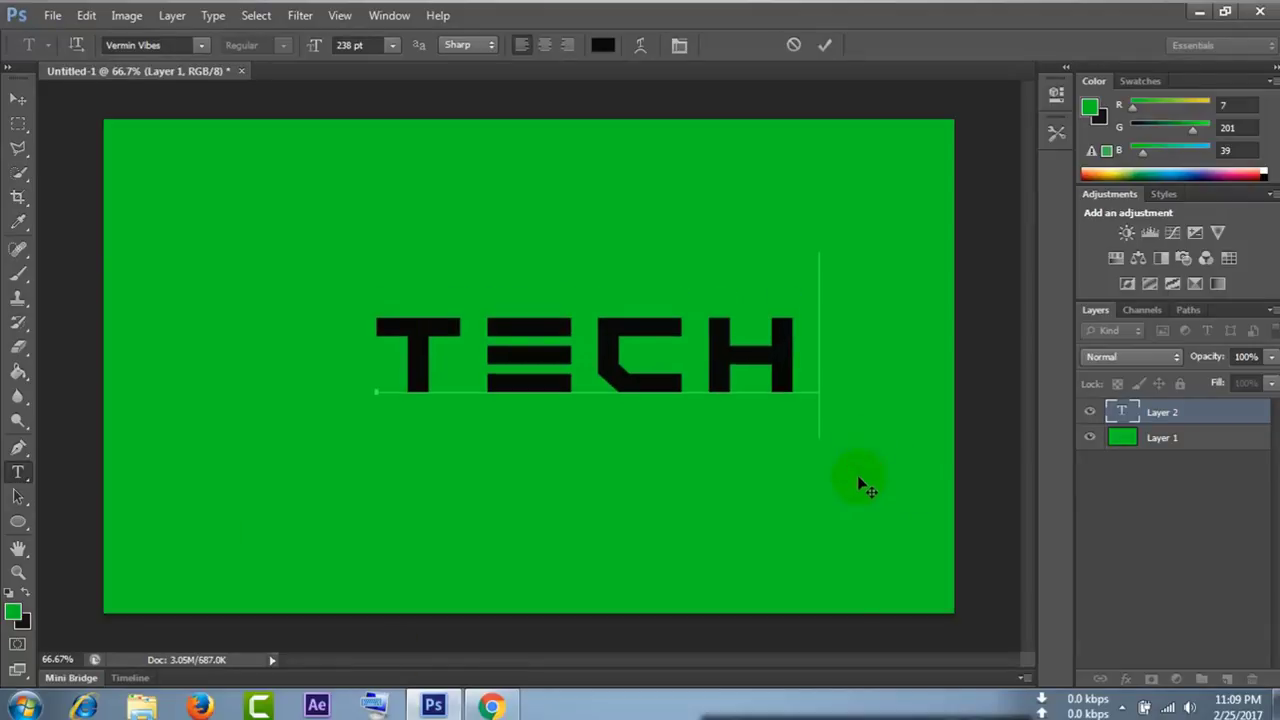
- Rasterize the TECH text layer into a pixel layer via Layer > Rasterize
{"action": "left_click", "coordinate": [172, 15]}
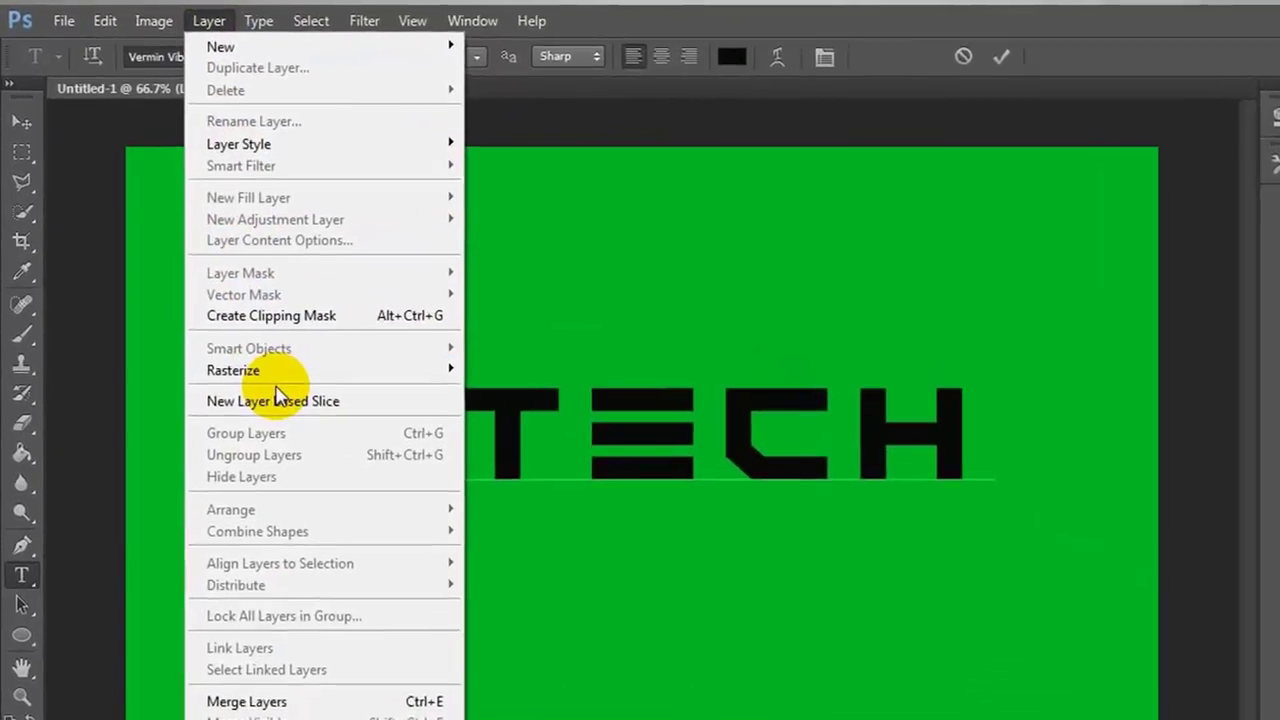
{"action": "mouse_move", "coordinate": [265, 422]}
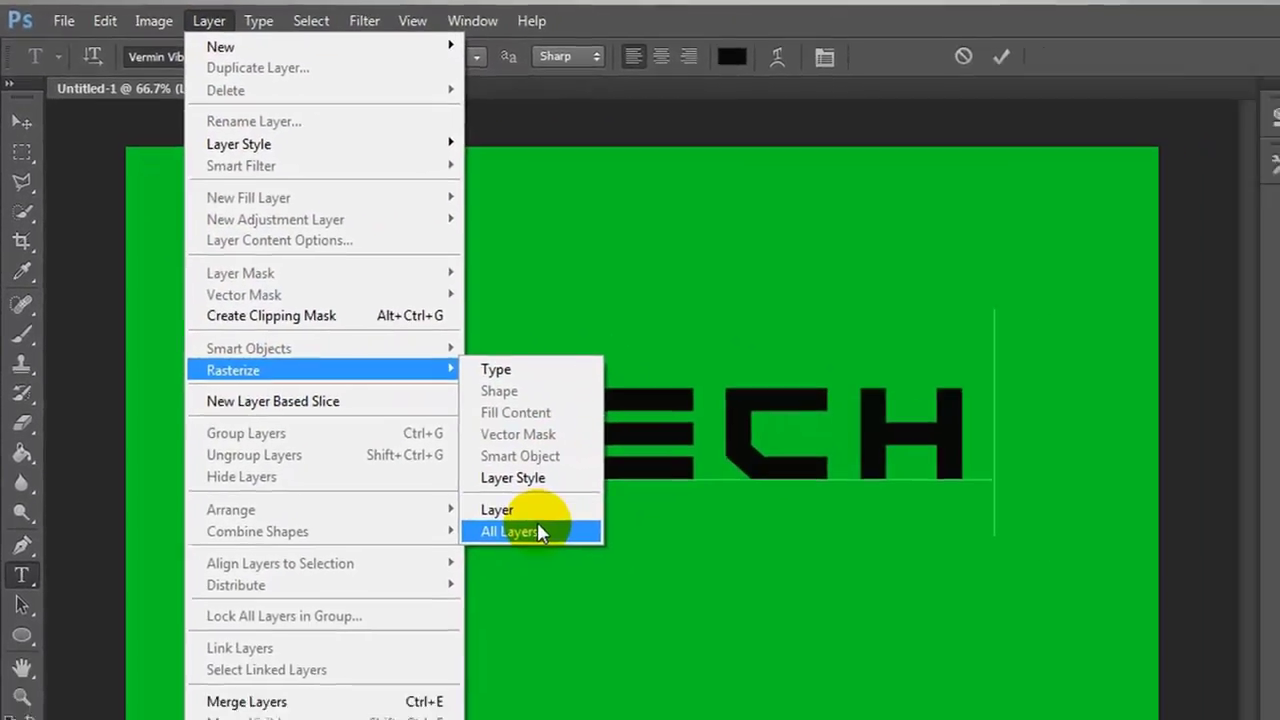
{"action": "left_click", "coordinate": [600, 604]}
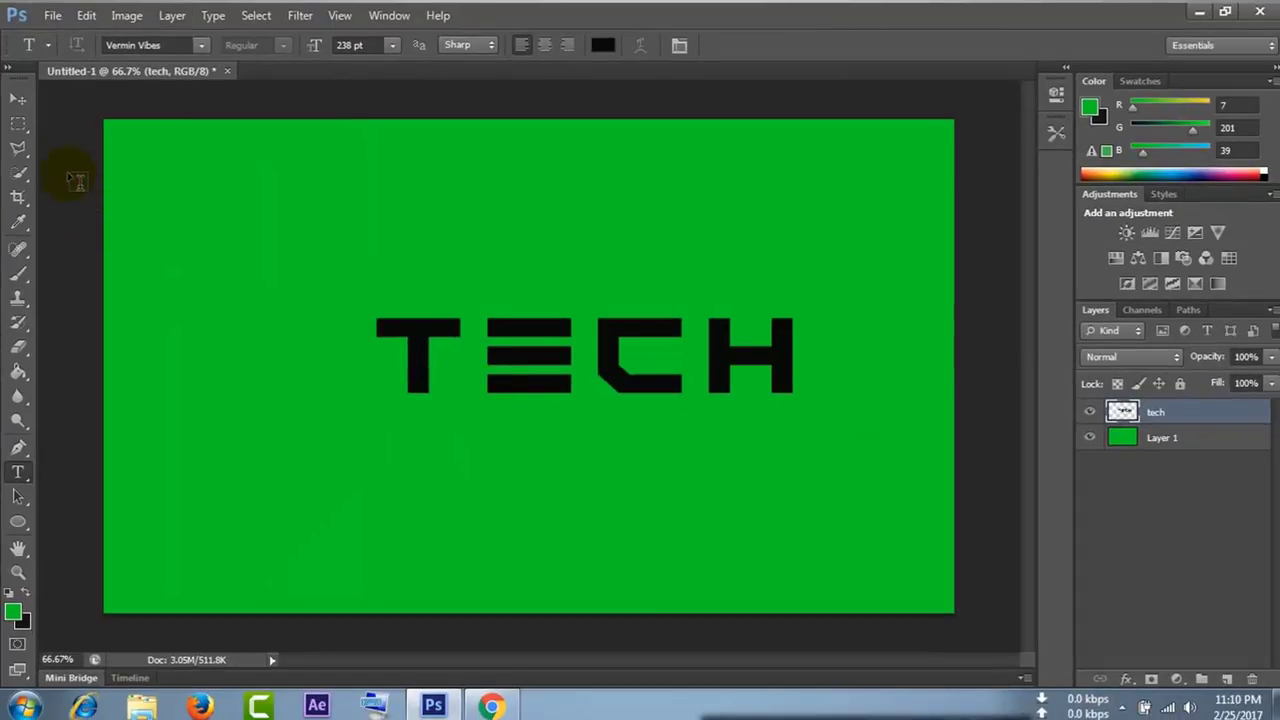
{"action": "left_click", "coordinate": [18, 123]}
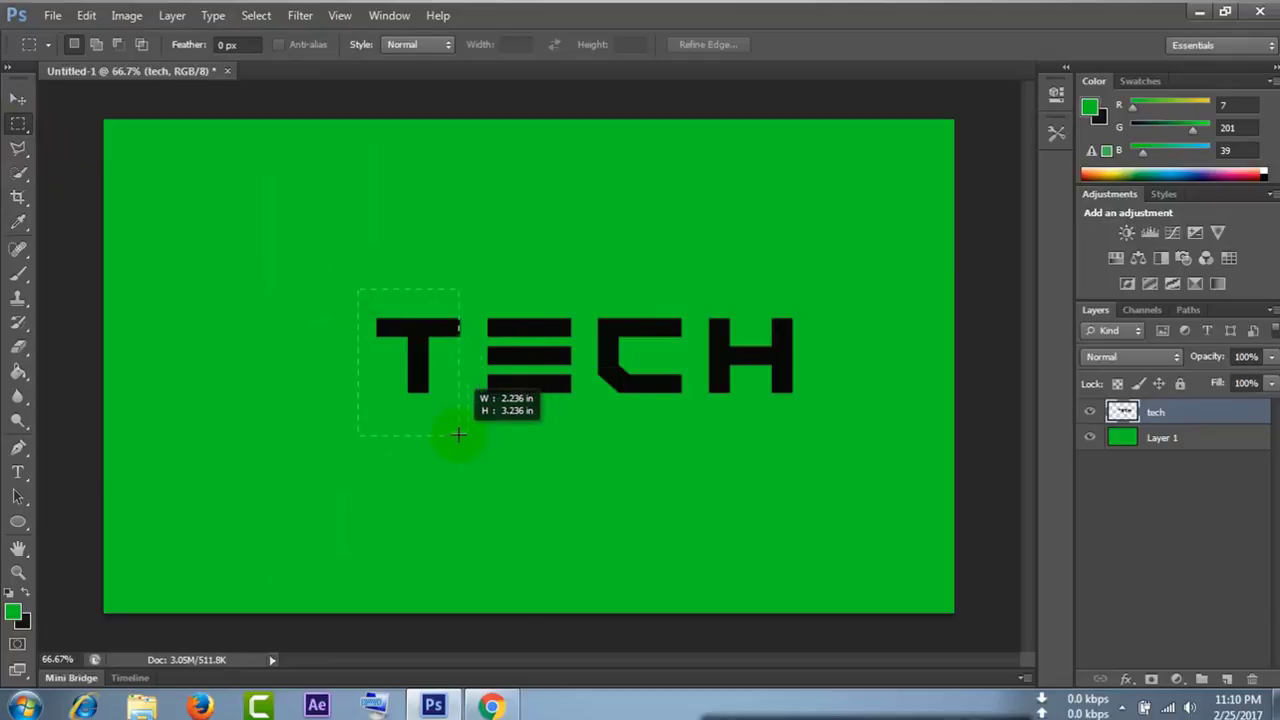
- Marquee the T and E and move each onto its own layer with Layer Via Cut
{"action": "left_click_drag", "start_coordinate": [443, 354], "coordinate": [477, 438]}
{"action": "right_click", "coordinate": [450, 358]}
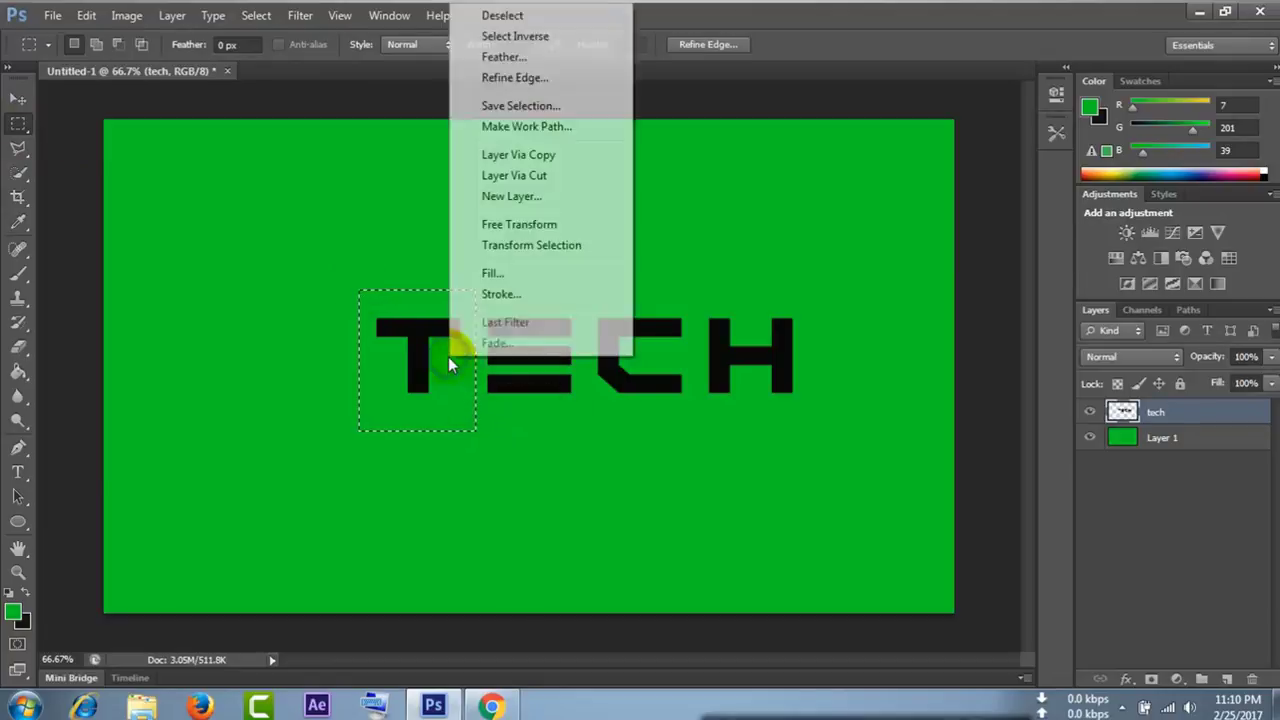
{"action": "left_click", "coordinate": [556, 175]}
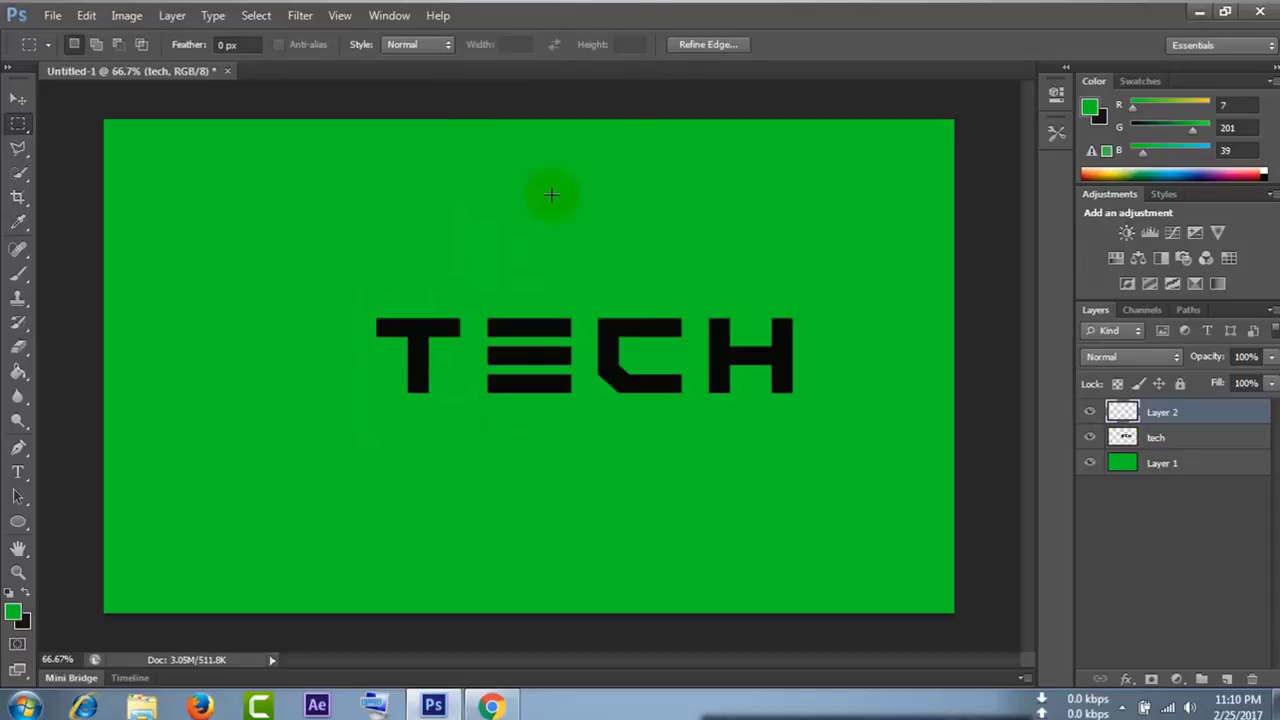
{"action": "left_click", "coordinate": [1218, 437]}
{"action": "left_click_drag", "start_coordinate": [475, 291], "coordinate": [585, 424]}
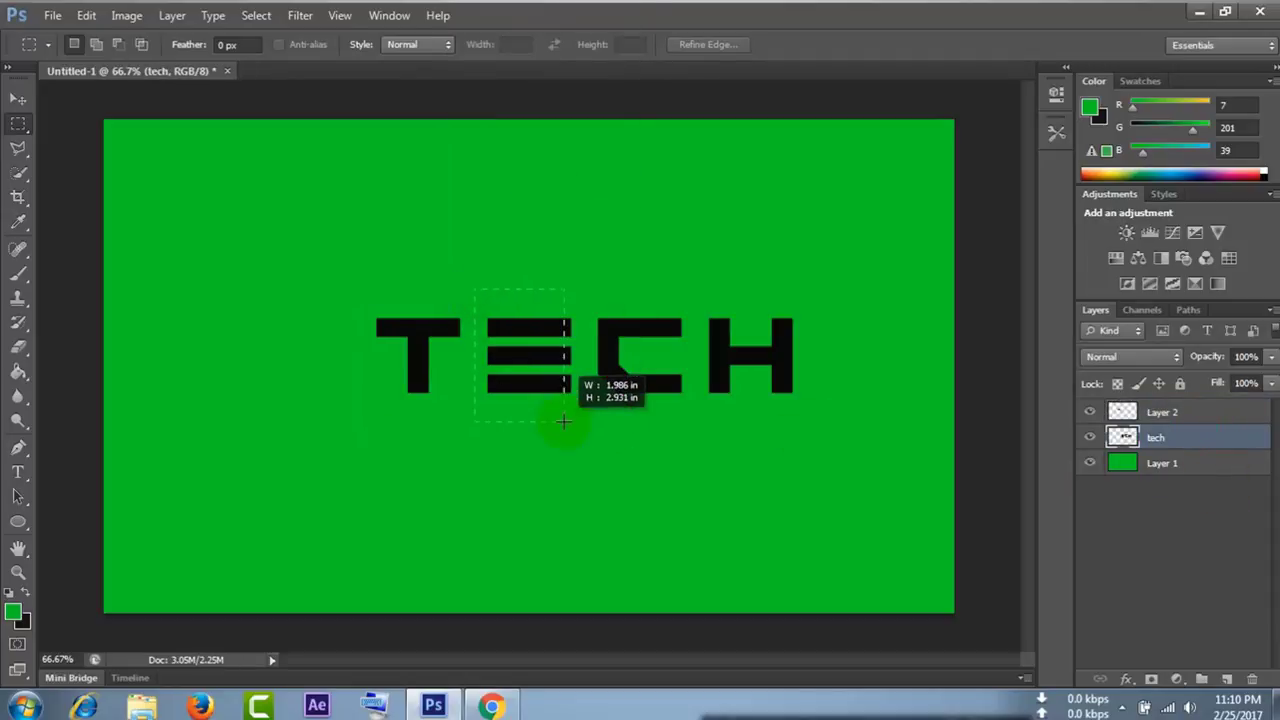
{"action": "right_click", "coordinate": [549, 368]}
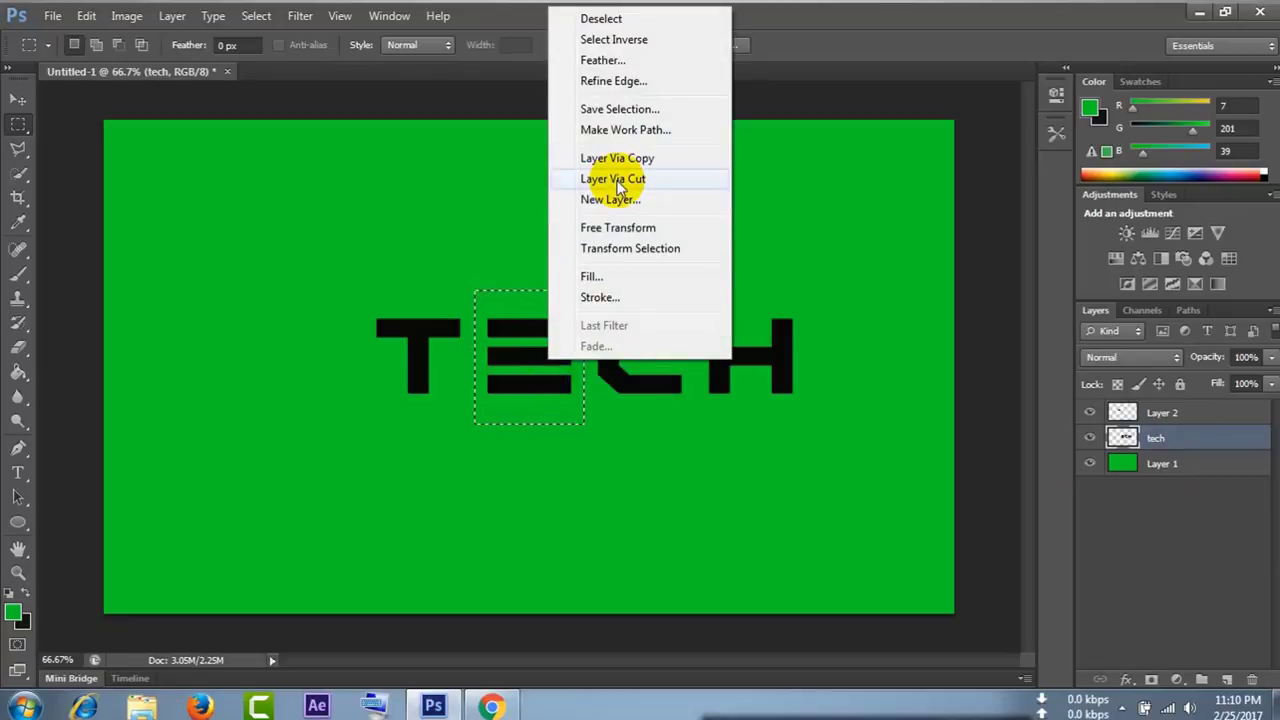
{"action": "left_click", "coordinate": [595, 170]}
{"action": "left_click", "coordinate": [1181, 457]}
- Marquee the C and H and move each onto its own layer with Layer Via Cut
{"action": "mouse_move", "coordinate": [590, 272]}
{"action": "left_mouse_down"}
{"action": "mouse_move", "coordinate": [694, 429]}
{"action": "mouse_move", "coordinate": [691, 387]}
{"action": "mouse_move", "coordinate": [686, 414]}
{"action": "left_mouse_up"}
{"action": "right_click", "coordinate": [667, 333]}
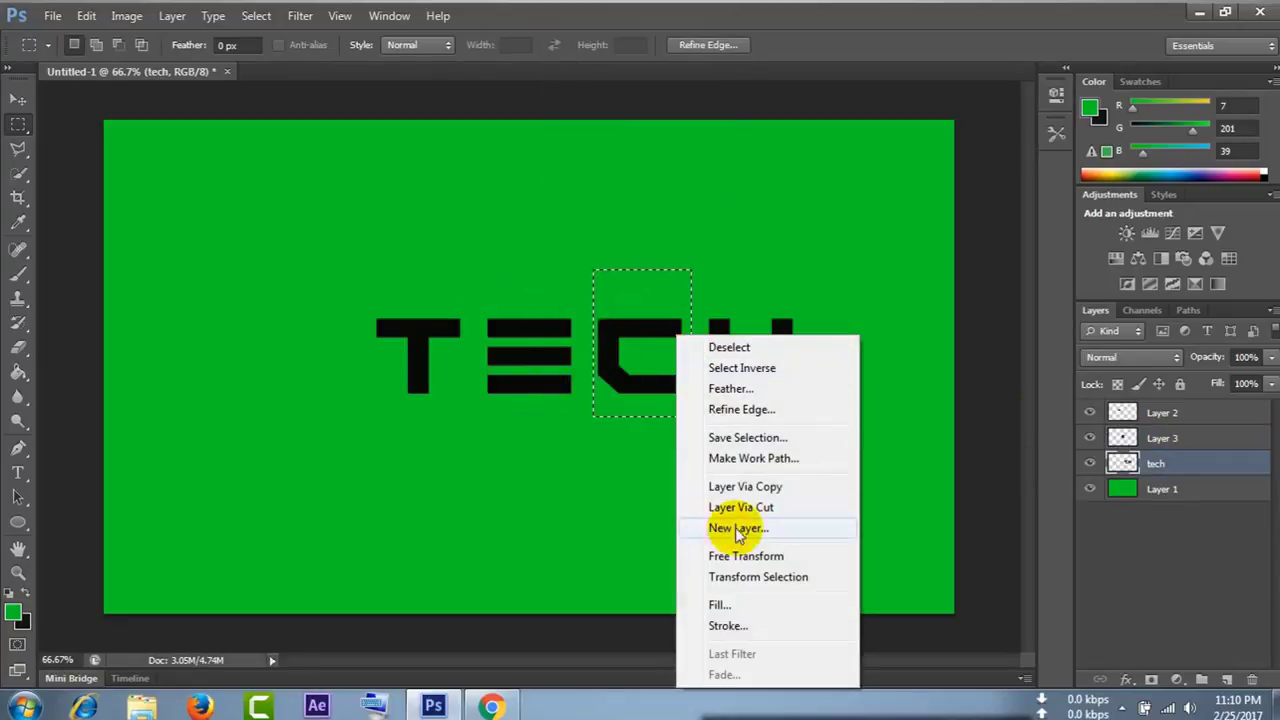
{"action": "left_click", "coordinate": [722, 505]}
{"action": "left_click", "coordinate": [1160, 488]}
{"action": "left_click_drag", "start_coordinate": [692, 294], "coordinate": [802, 432]}
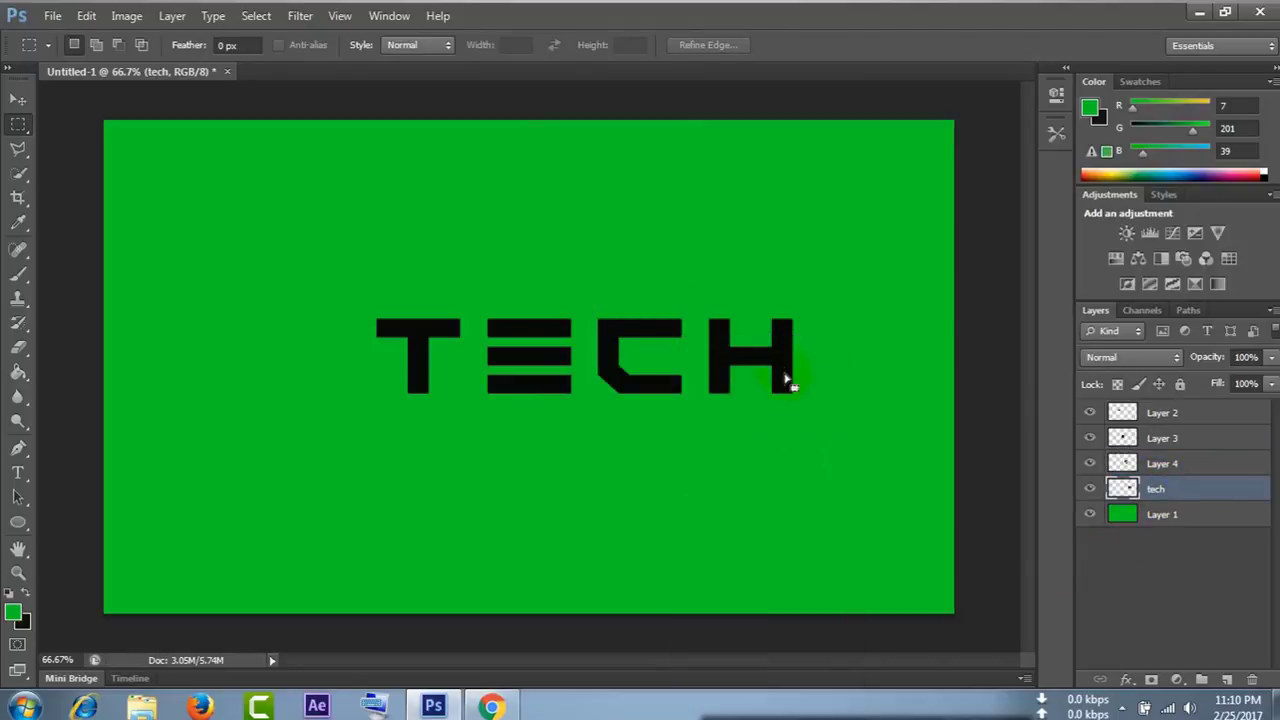
{"action": "right_click", "coordinate": [785, 385]}
{"action": "left_click", "coordinate": [843, 180]}
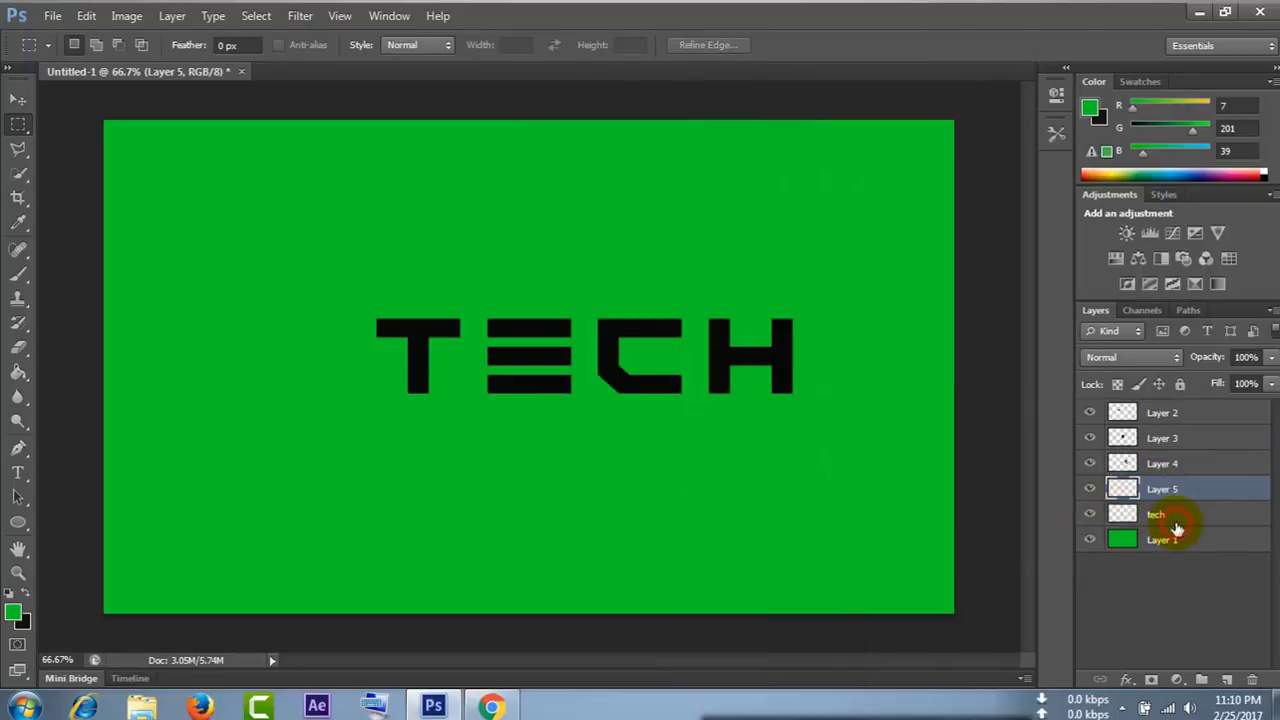
{"action": "left_click", "coordinate": [1172, 516]}
- Rename the four letter layers t, e, c and h
{"action": "double_click", "coordinate": [1163, 413]}
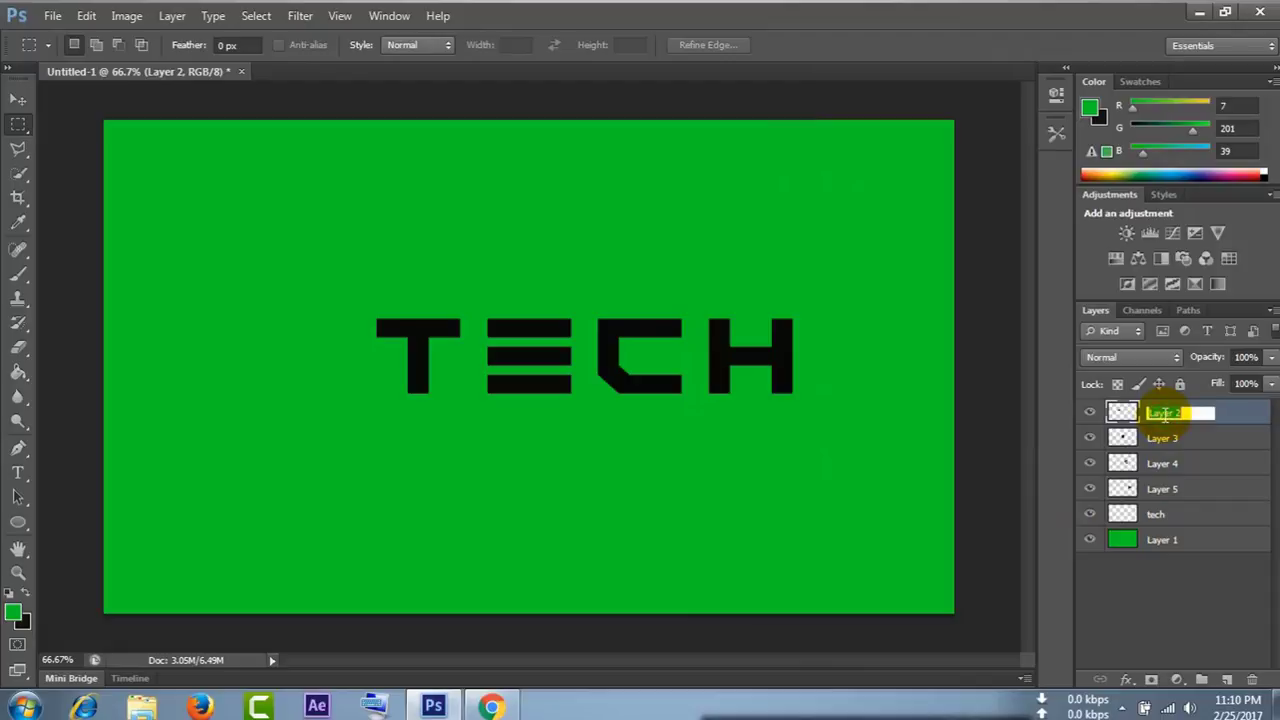
{"action": "type", "text": "t"}
{"action": "key", "text": "Return"}
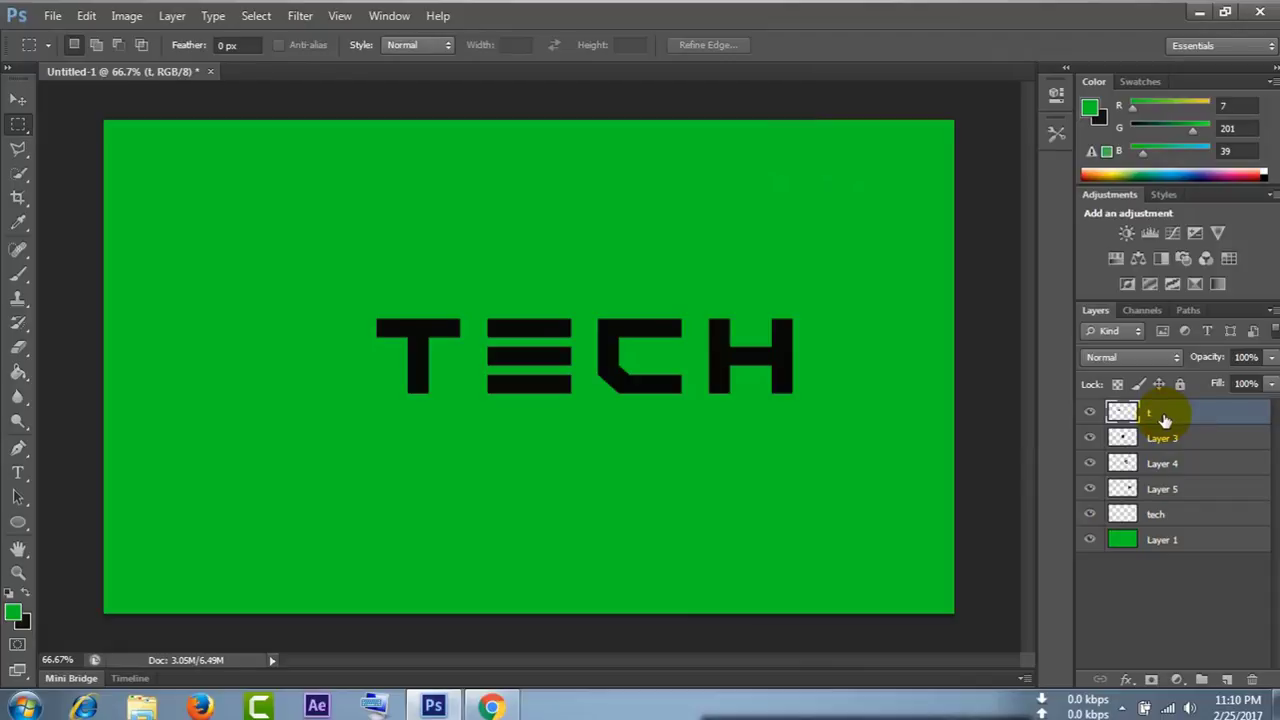
{"action": "double_click", "coordinate": [1178, 440]}
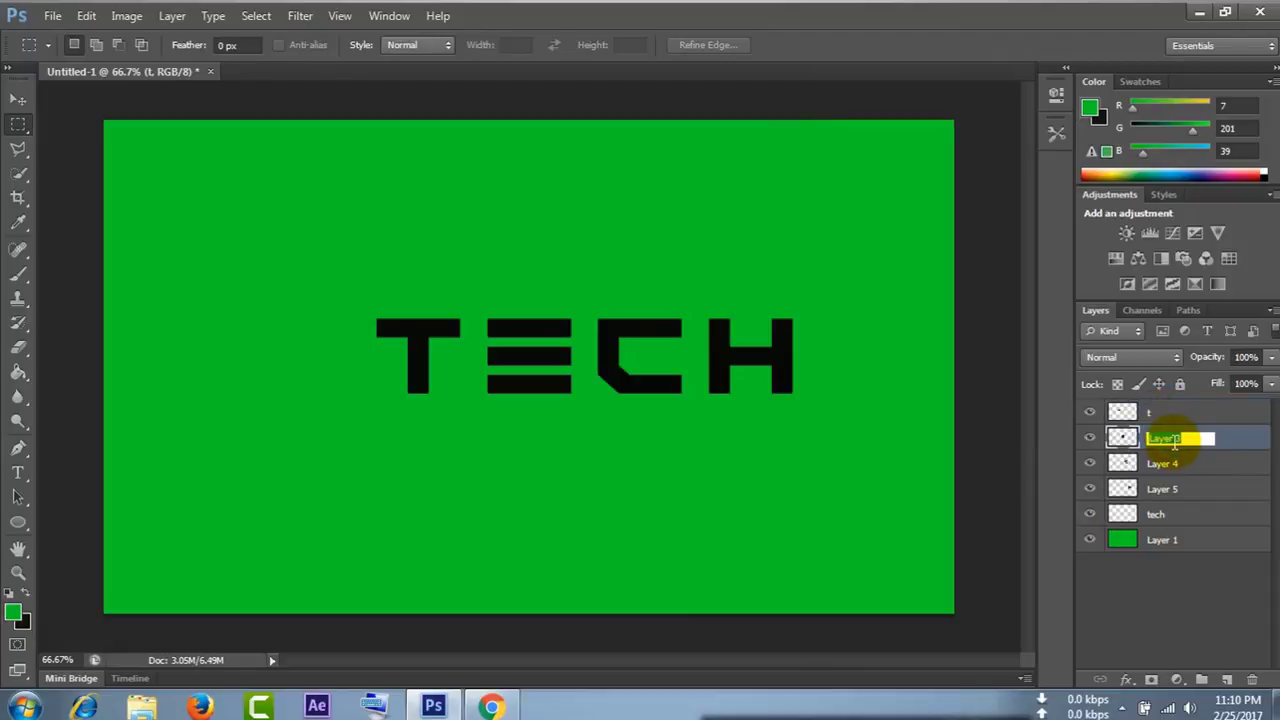
{"action": "type", "text": "e"}
{"action": "key", "text": "Return"}
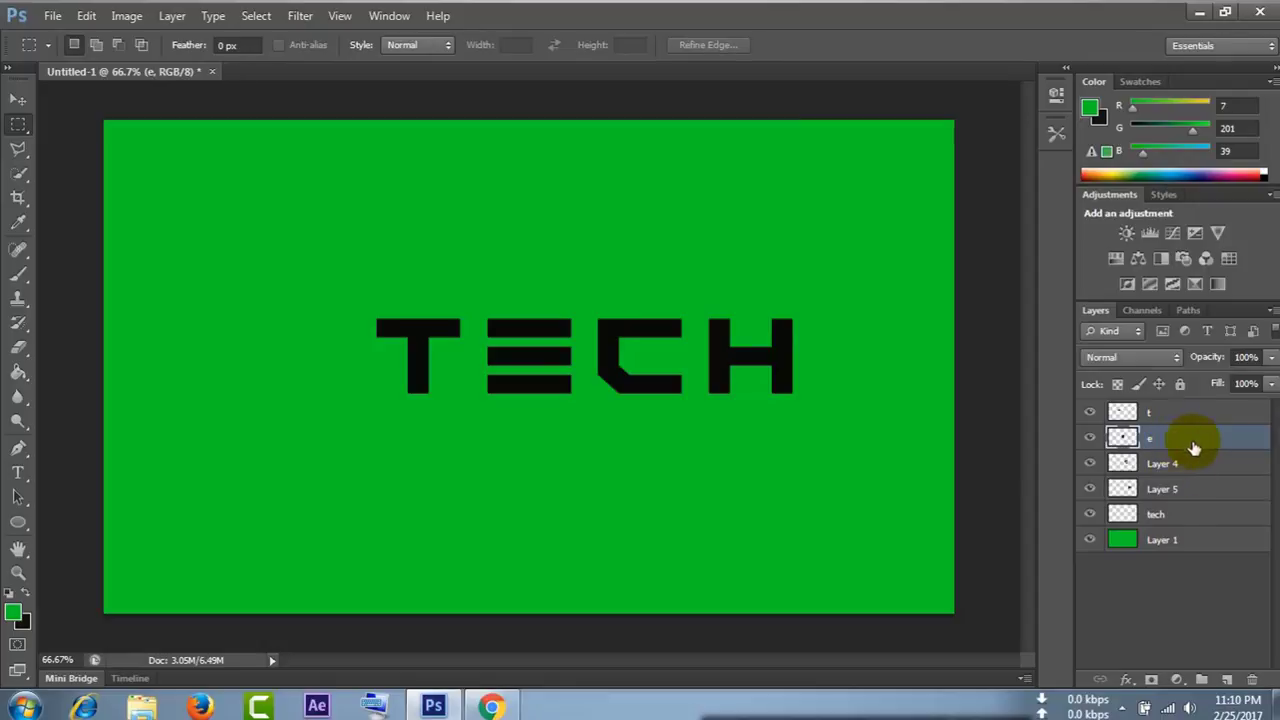
{"action": "double_click", "coordinate": [1163, 465]}
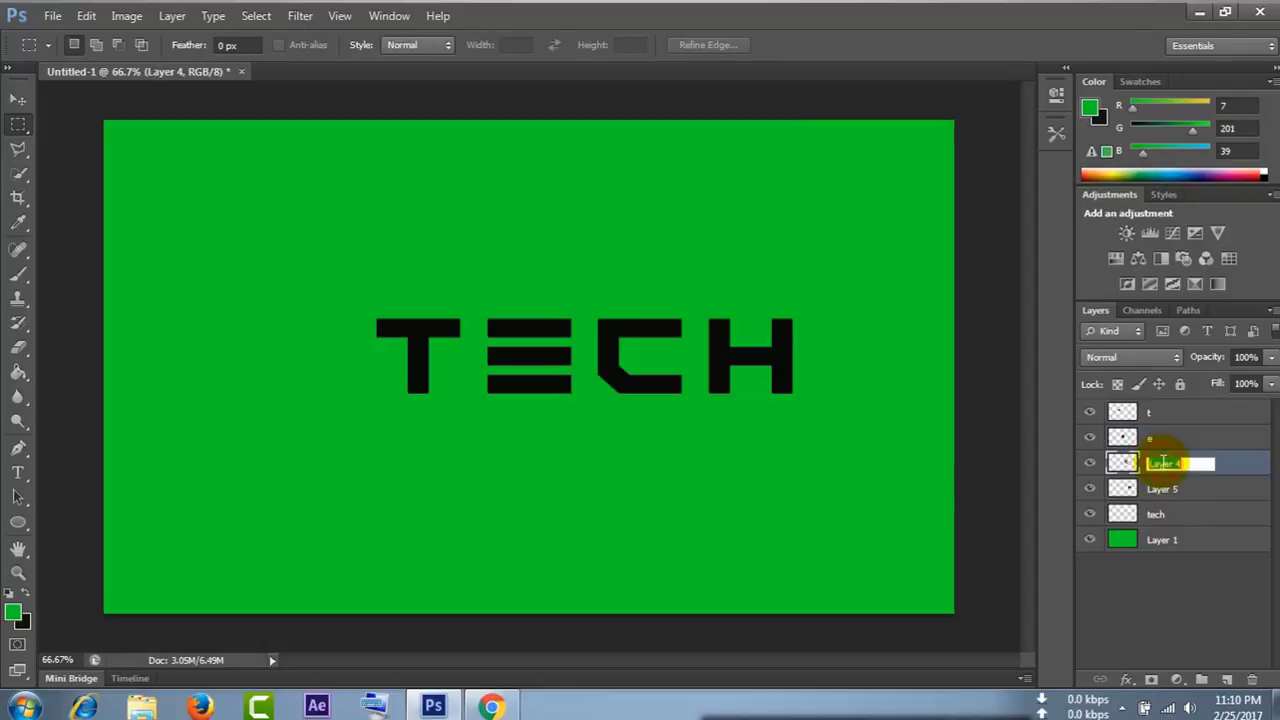
{"action": "type", "text": "c"}
{"action": "key", "text": "Return"}
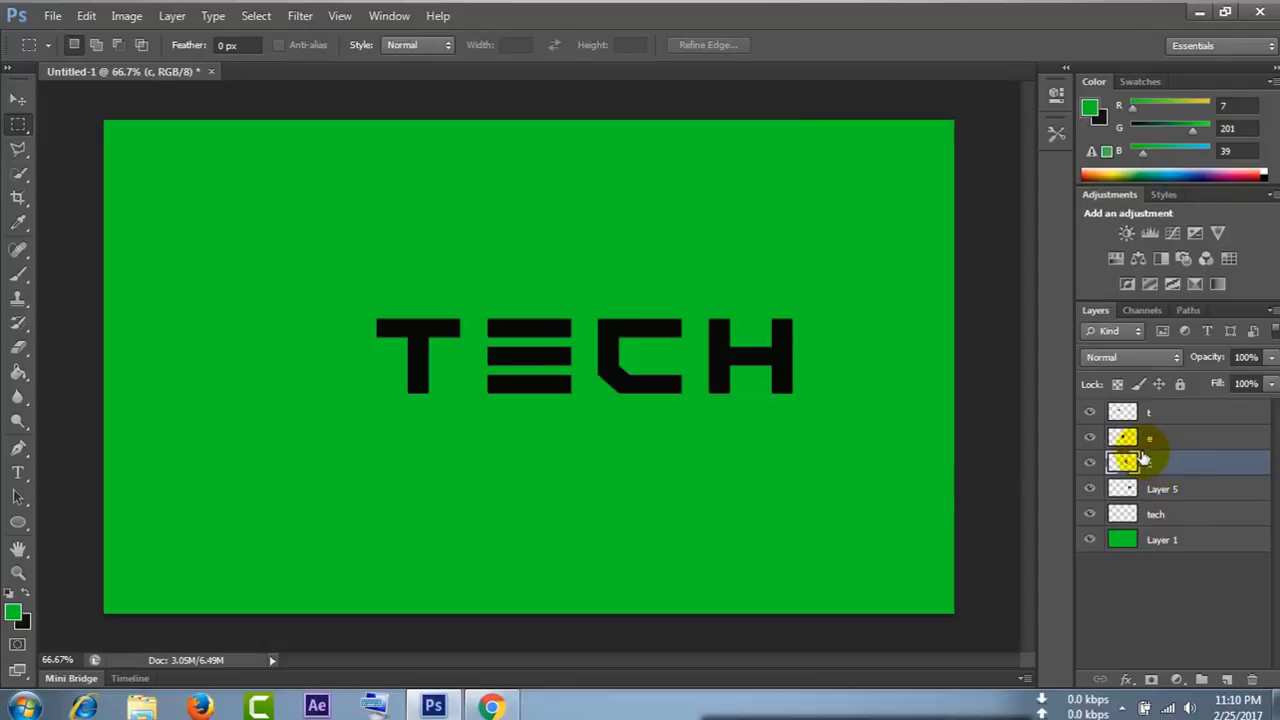
{"action": "double_click", "coordinate": [1161, 489]}
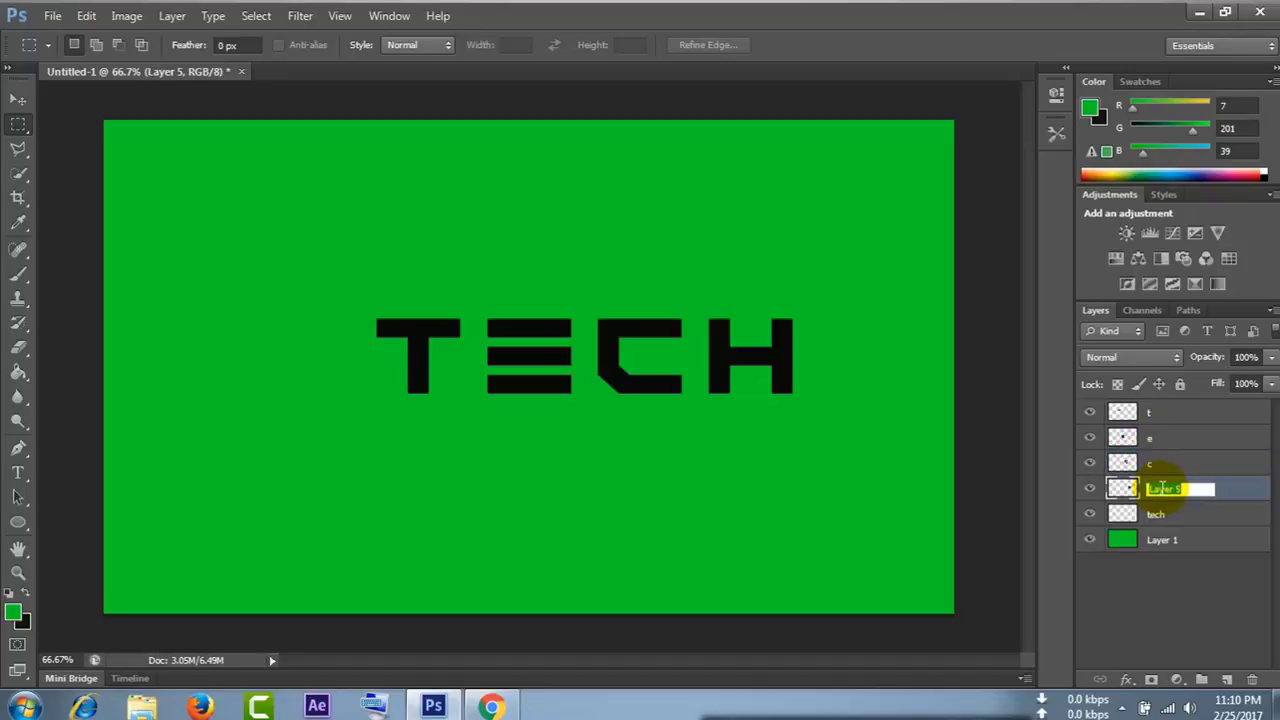
{"action": "type", "text": "h"}
{"action": "key", "text": "Return"}
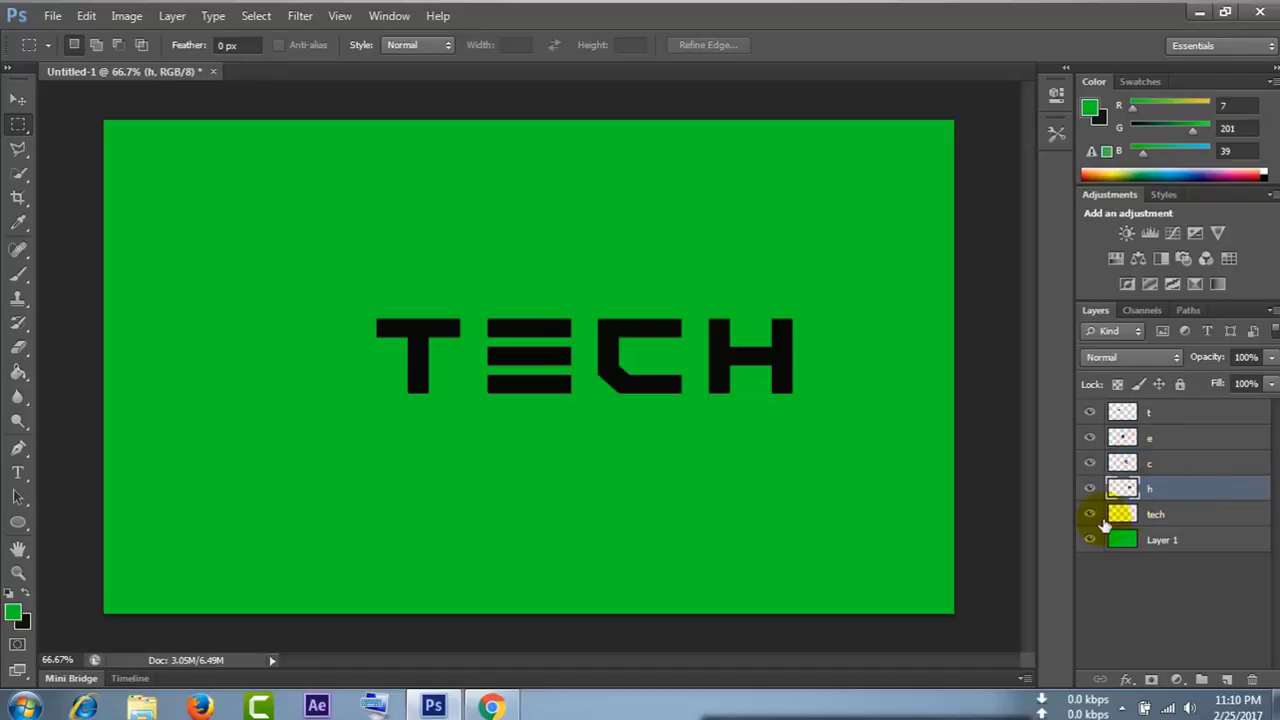
- Hide and delete the original tech layer, leaving the h layer selected
{"action": "left_click", "coordinate": [1090, 514]}
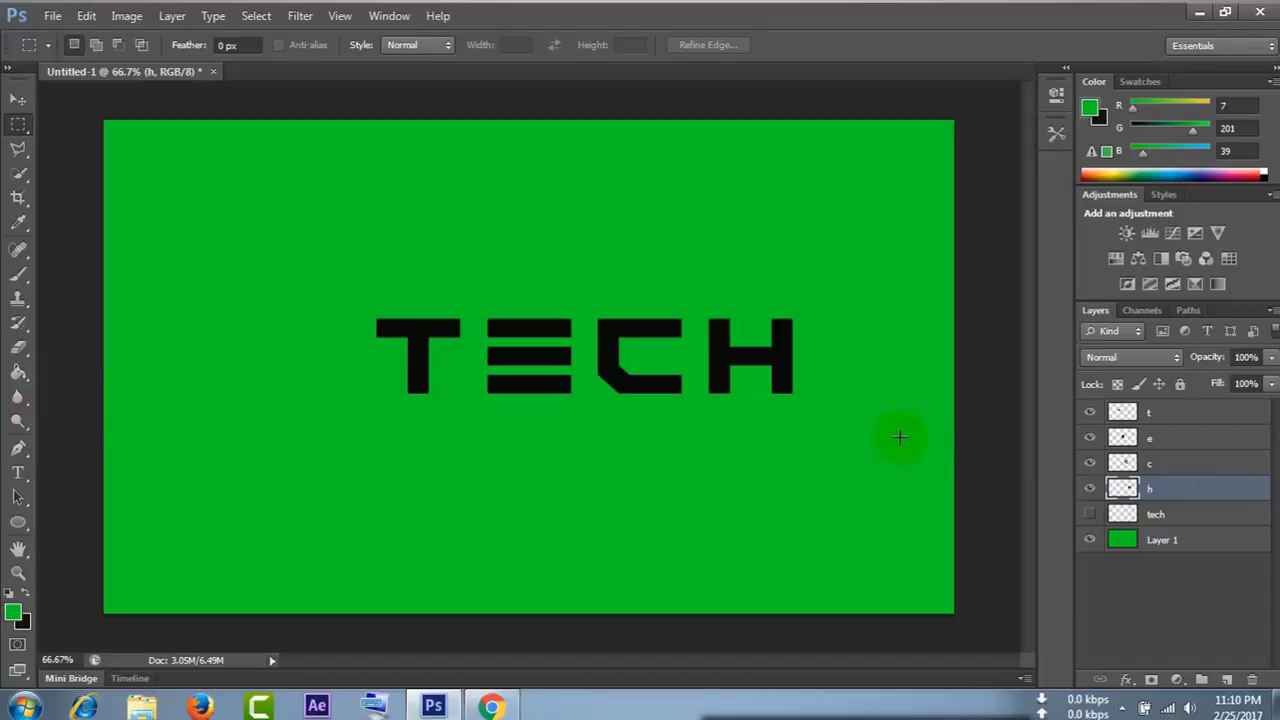
{"action": "left_click", "coordinate": [1156, 516]}
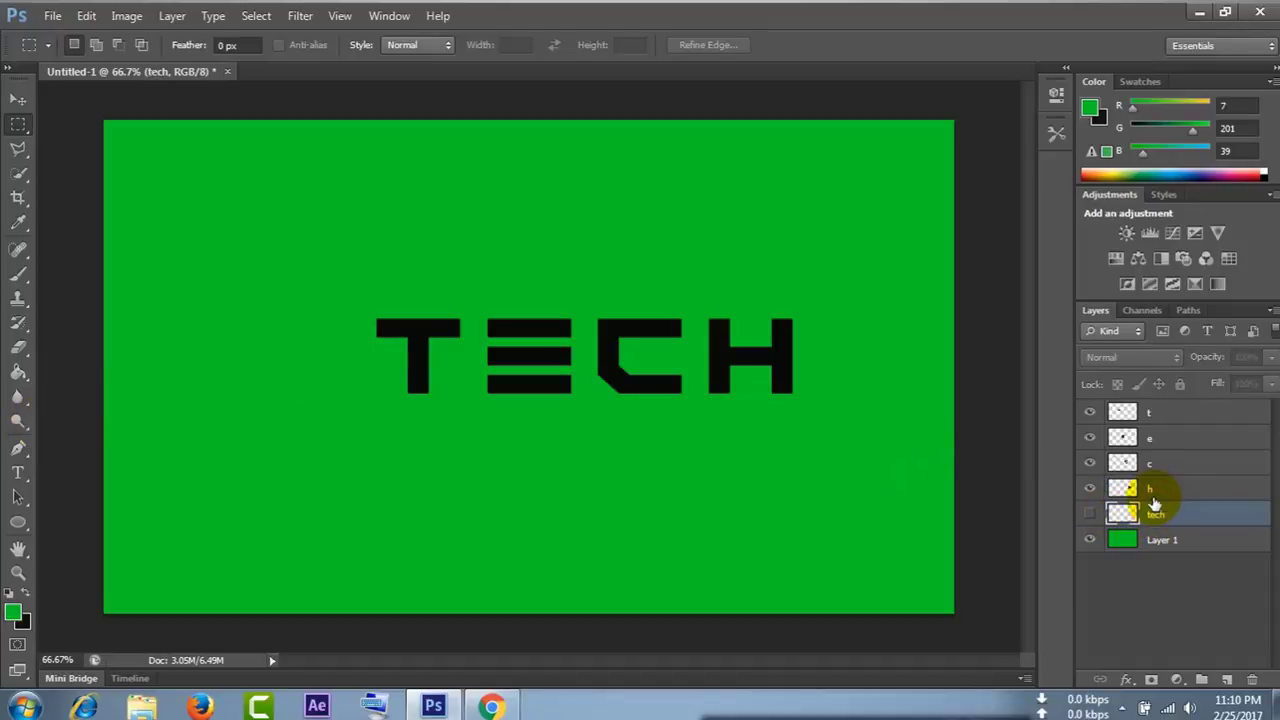
{"action": "key", "text": "Delete"}
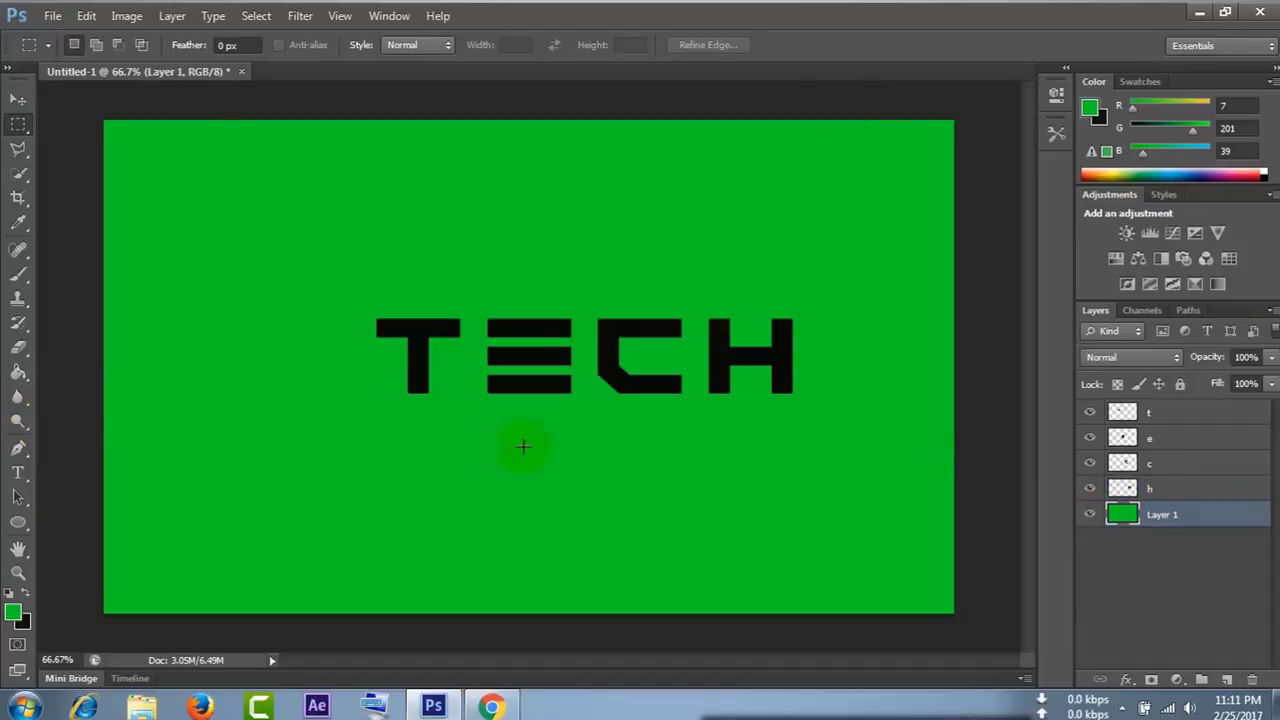
{"action": "left_click", "coordinate": [1091, 439]}
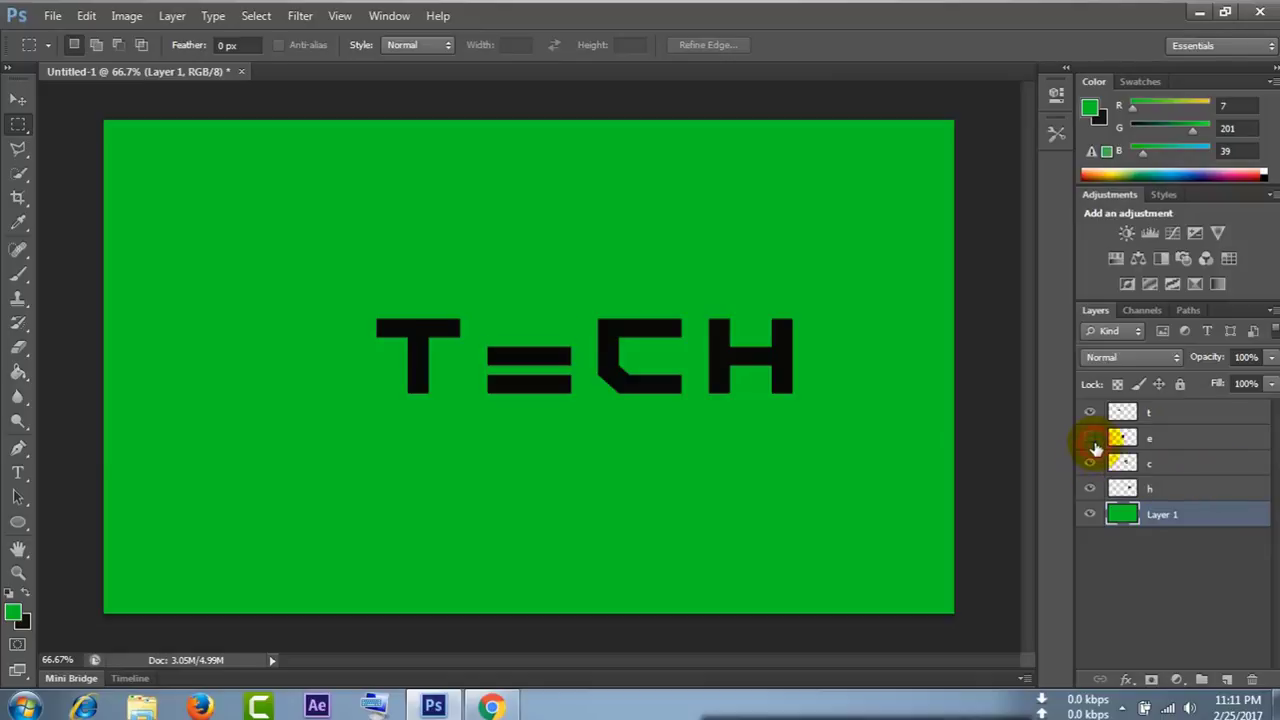
{"action": "left_click", "coordinate": [18, 99]}
{"action": "left_click", "coordinate": [1160, 488]}
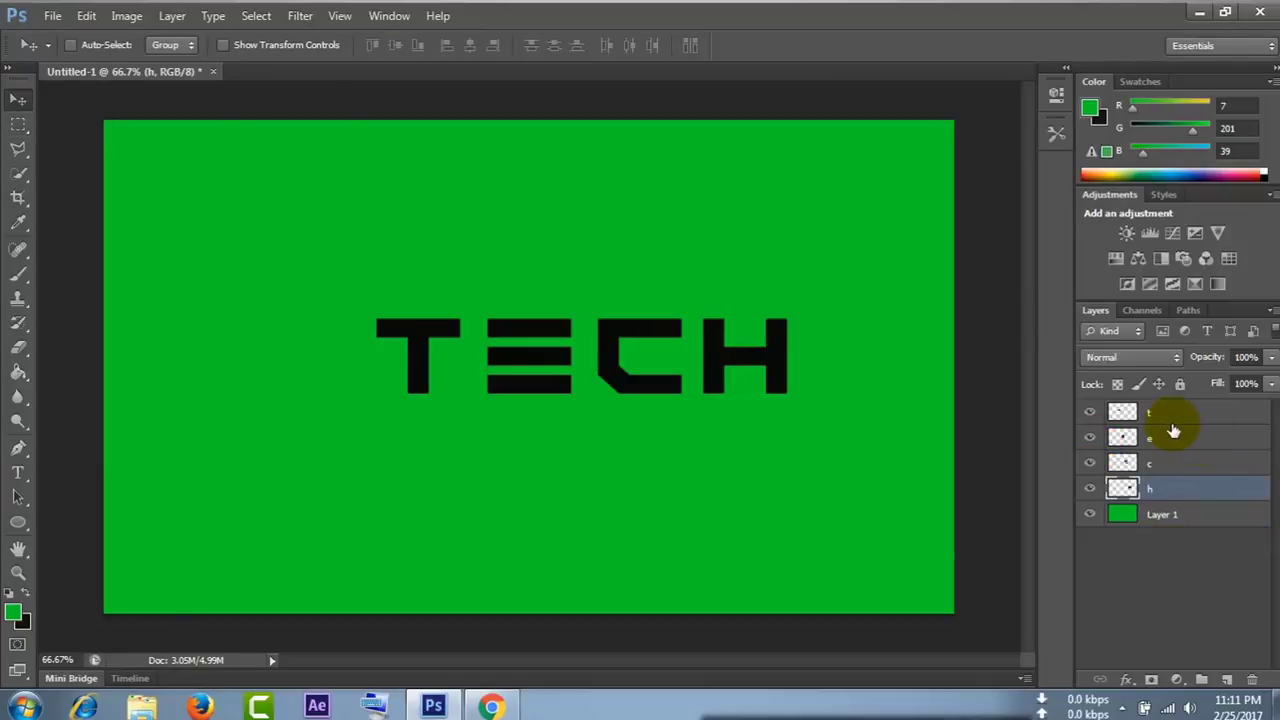
- Drag the E left against the T and the C left toward the E
{"action": "left_click", "coordinate": [1173, 436]}
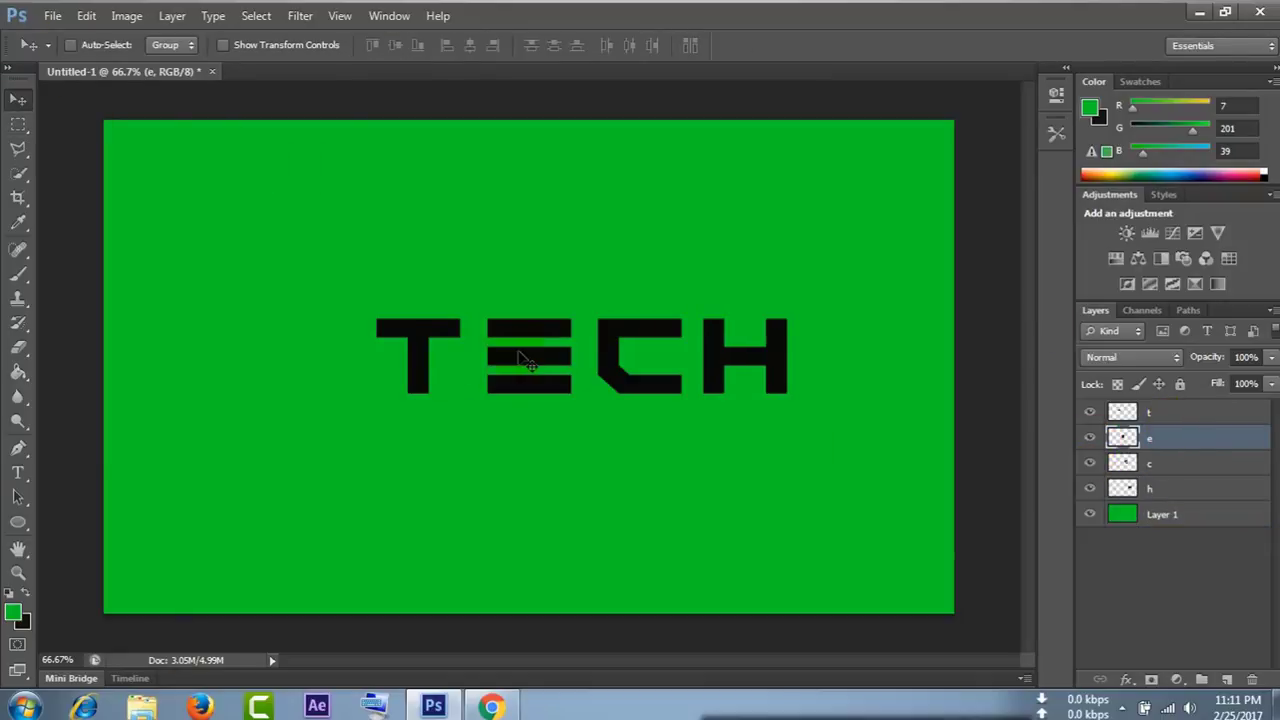
{"action": "left_click_drag", "start_coordinate": [485, 354], "coordinate": [467, 355]}
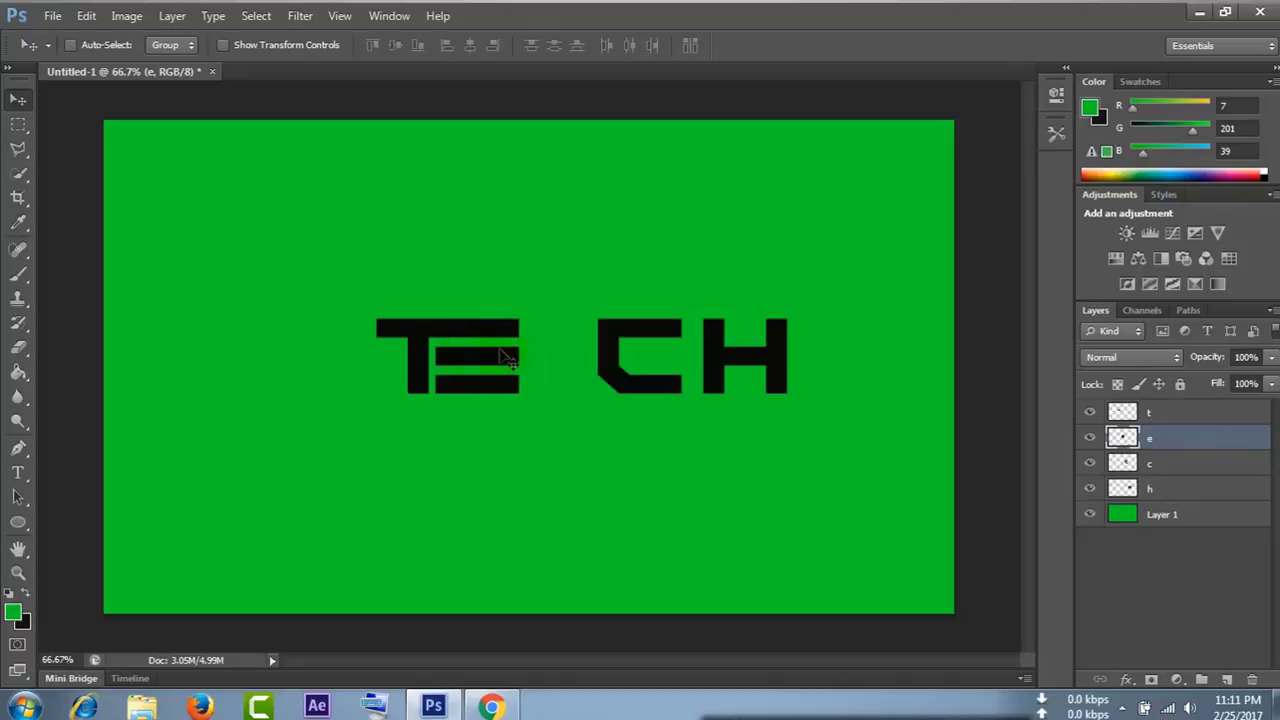
{"action": "left_click", "coordinate": [1160, 463]}
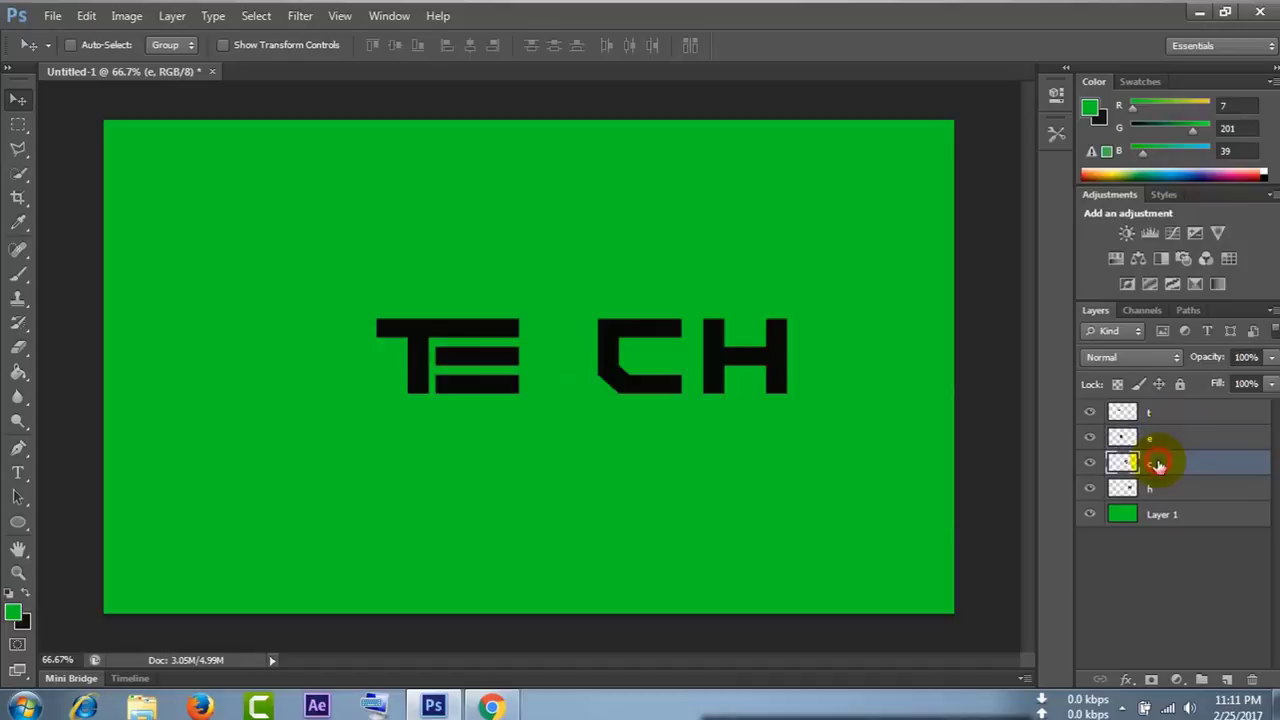
{"action": "left_click_drag", "start_coordinate": [609, 360], "coordinate": [539, 362]}
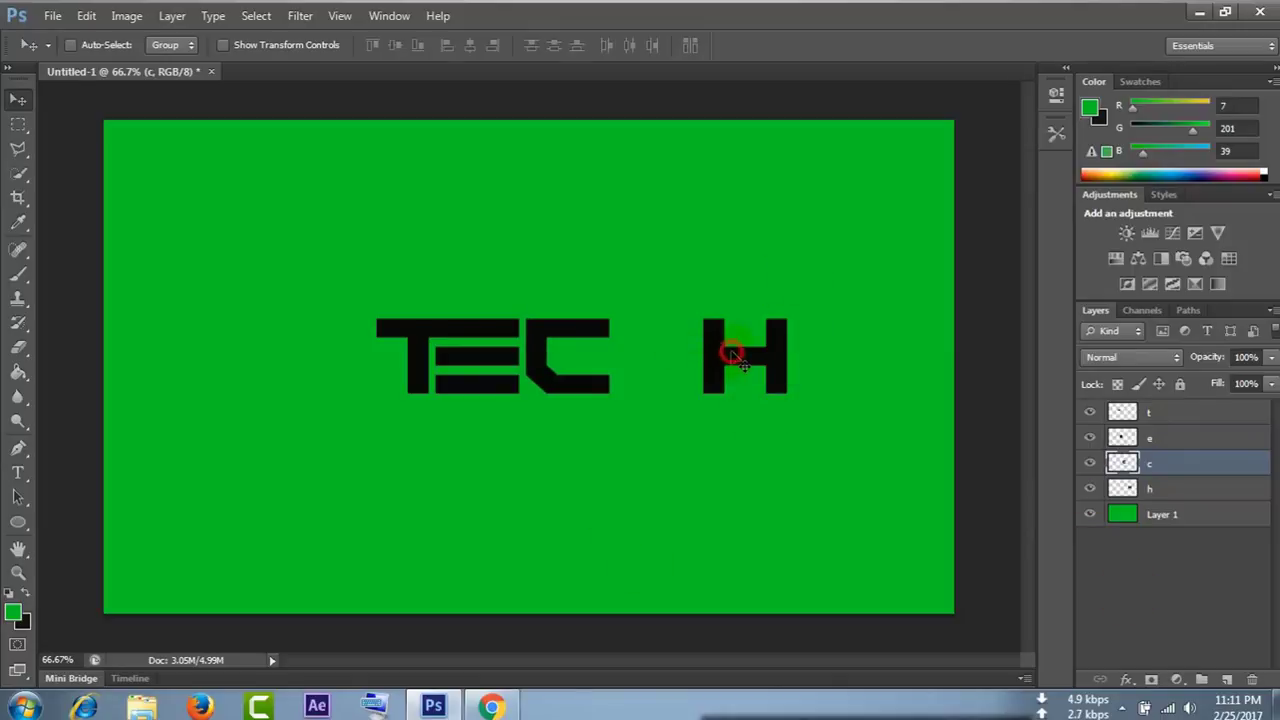
- Move the H left until it slightly overlaps the C, fine-tuning with arrow keys
{"action": "left_click", "coordinate": [1148, 490]}
{"action": "key", "text": "Left"}
{"action": "key", "text": "Left"}
{"action": "key", "text": "Left"}
{"action": "key", "text": "Left"}
{"action": "key", "text": "Left"}
{"action": "key", "text": "Left"}
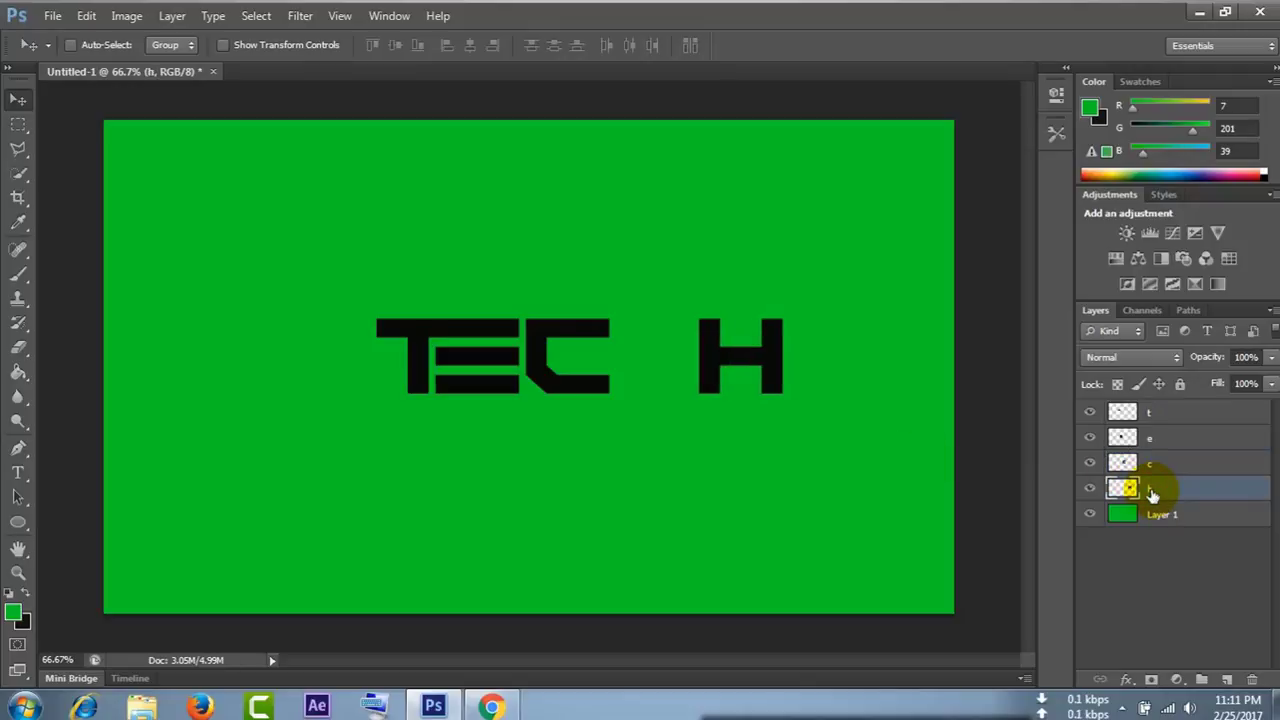
{"action": "key", "text": "Left"}
{"action": "key", "text": "Left"}
{"action": "key", "text": "Left"}
{"action": "left_click_drag", "start_coordinate": [745, 363], "coordinate": [662, 378]}
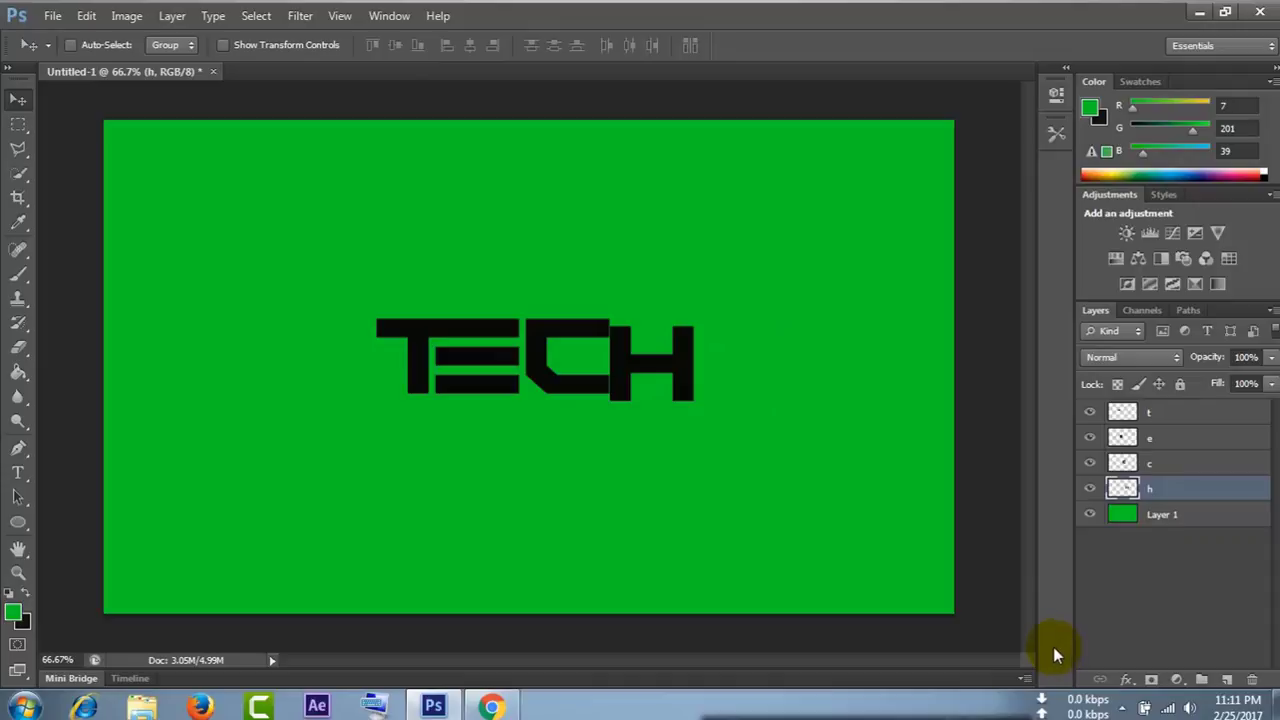
{"action": "key", "text": "ctrl+z"}
{"action": "left_click_drag", "start_coordinate": [742, 373], "coordinate": [645, 370]}
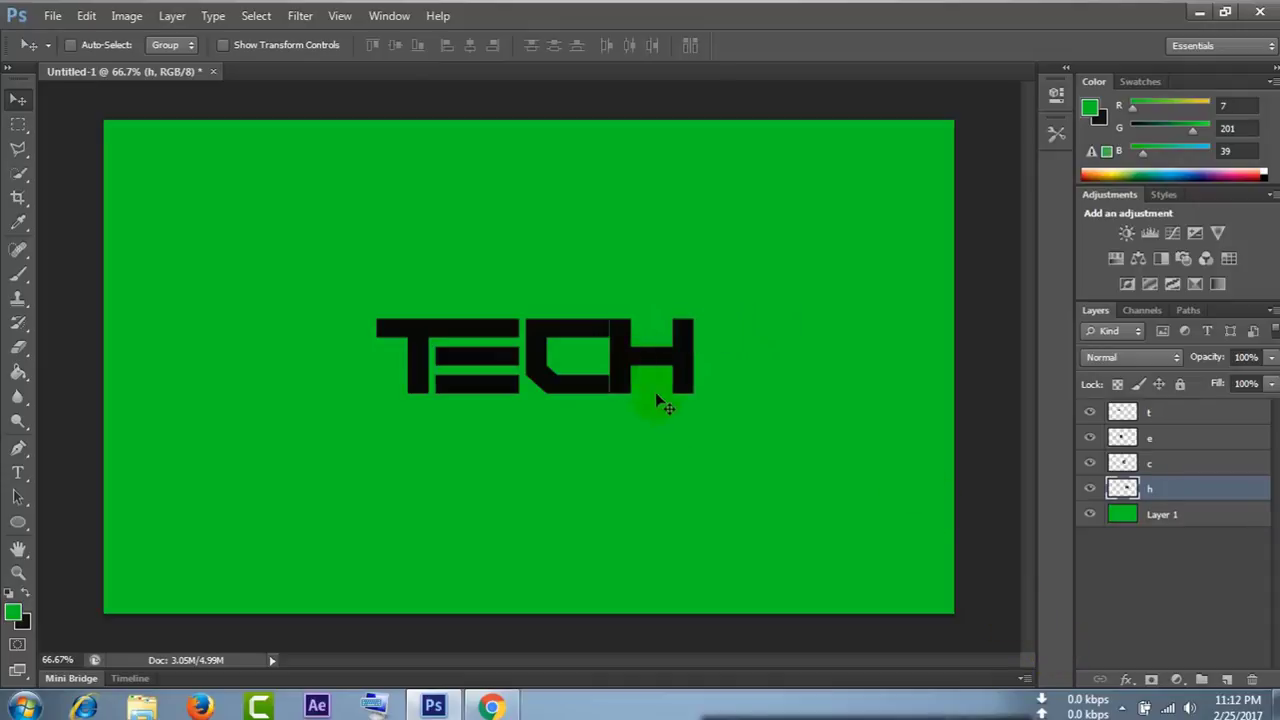
{"action": "key", "text": "Right"}
{"action": "key", "text": "Right"}
{"action": "key", "text": "Right"}
{"action": "key", "text": "Right"}
{"action": "key", "text": "Right"}
{"action": "key", "text": "Right"}
{"action": "key", "text": "Right"}
{"action": "key", "text": "Right"}
{"action": "key", "text": "Right"}
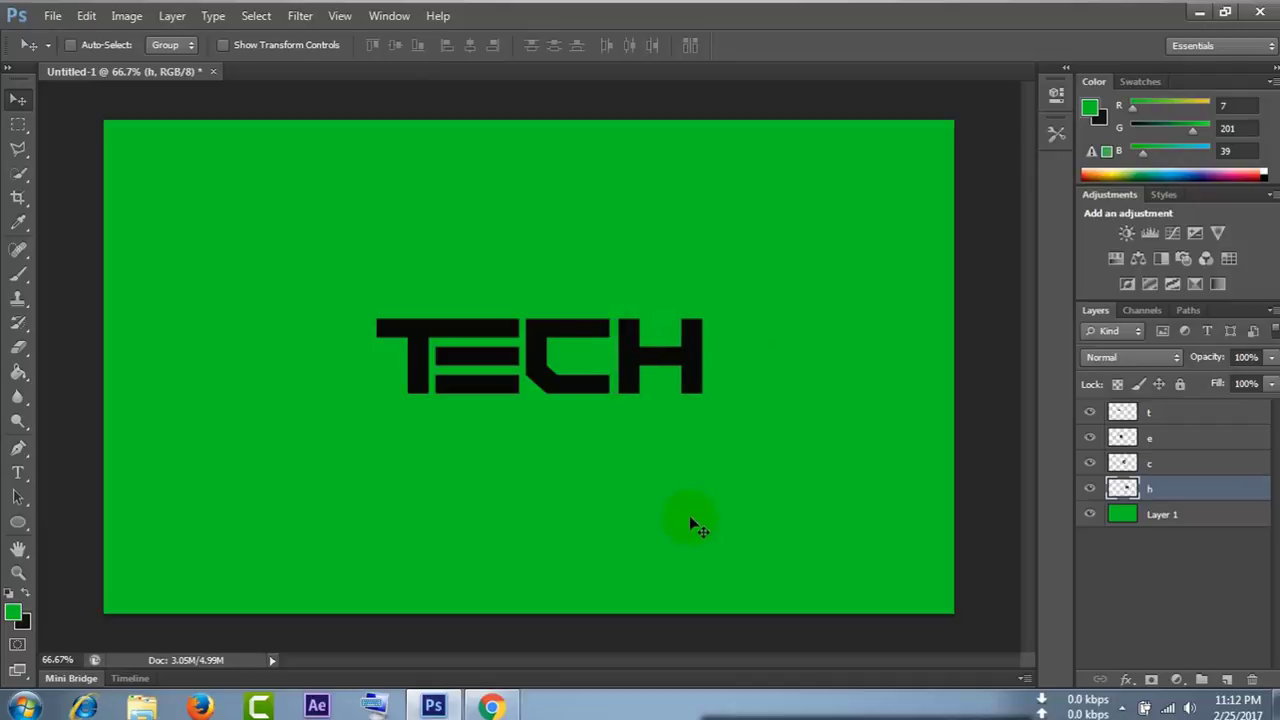
{"action": "key", "text": "Left"}
{"action": "key", "text": "Left"}
{"action": "key", "text": "Left"}
{"action": "key", "text": "Left"}
{"action": "key", "text": "Left"}
{"action": "key", "text": "Left"}
{"action": "key", "text": "Left"}
{"action": "key", "text": "Left"}
{"action": "key", "text": "Left"}
{"action": "key", "text": "Left"}
{"action": "key", "text": "Left"}
{"action": "key", "text": "Left"}
{"action": "key", "text": "Left"}
{"action": "key", "text": "Left"}
{"action": "key", "text": "Left"}
{"action": "key", "text": "Left"}
{"action": "key", "text": "Left"}
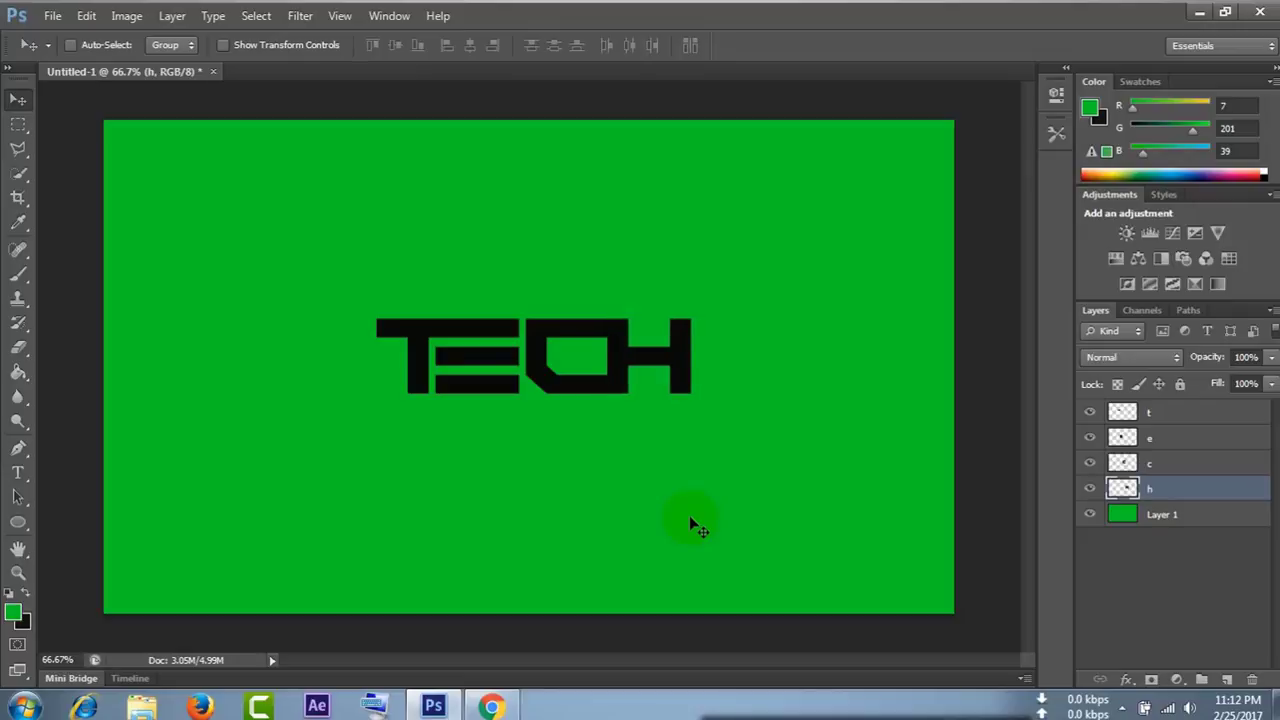
{"action": "key", "text": "Left"}
{"action": "key", "text": "Left"}
{"action": "key", "text": "Left"}
{"action": "key", "text": "Left"}
{"action": "key", "text": "Left"}
{"action": "key", "text": "Left"}
{"action": "key", "text": "Left"}
{"action": "key", "text": "Left"}
{"action": "key", "text": "Left"}
{"action": "key", "text": "Left"}
{"action": "key", "text": "Left"}
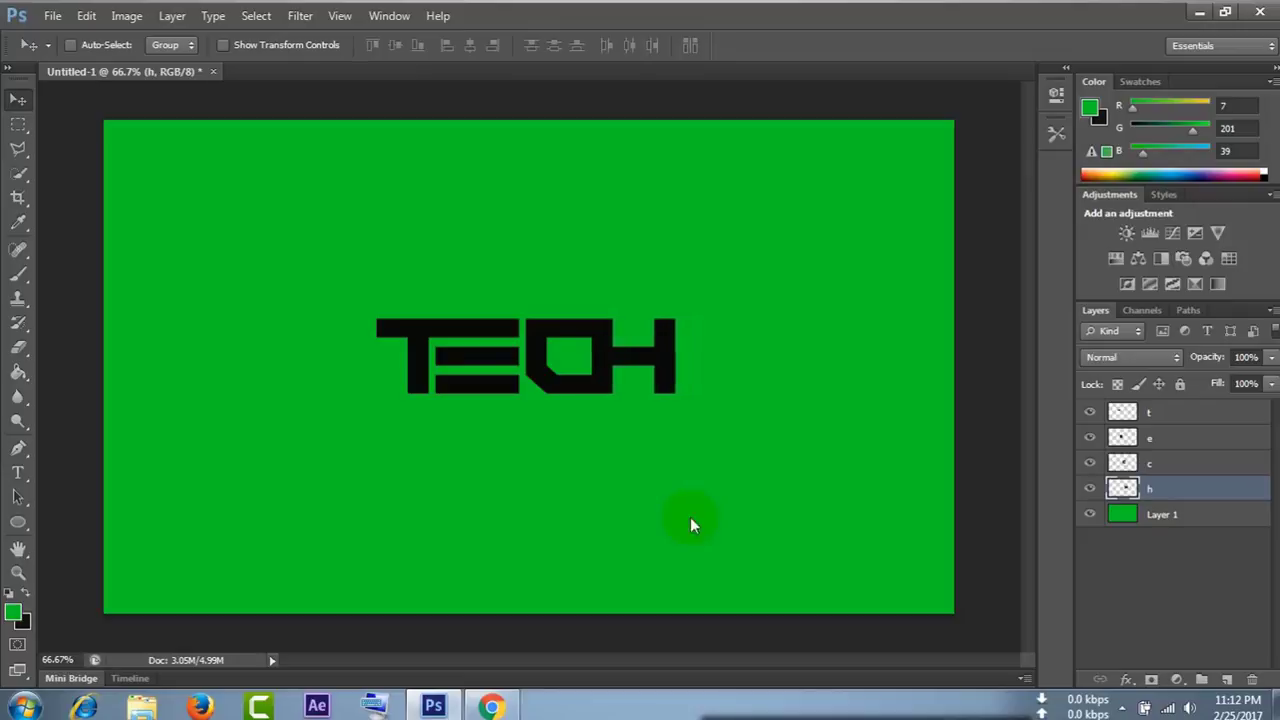
{"action": "key", "text": "Left"}
{"action": "key", "text": "Left"}
{"action": "key", "text": "Left"}
{"action": "key", "text": "Left"}
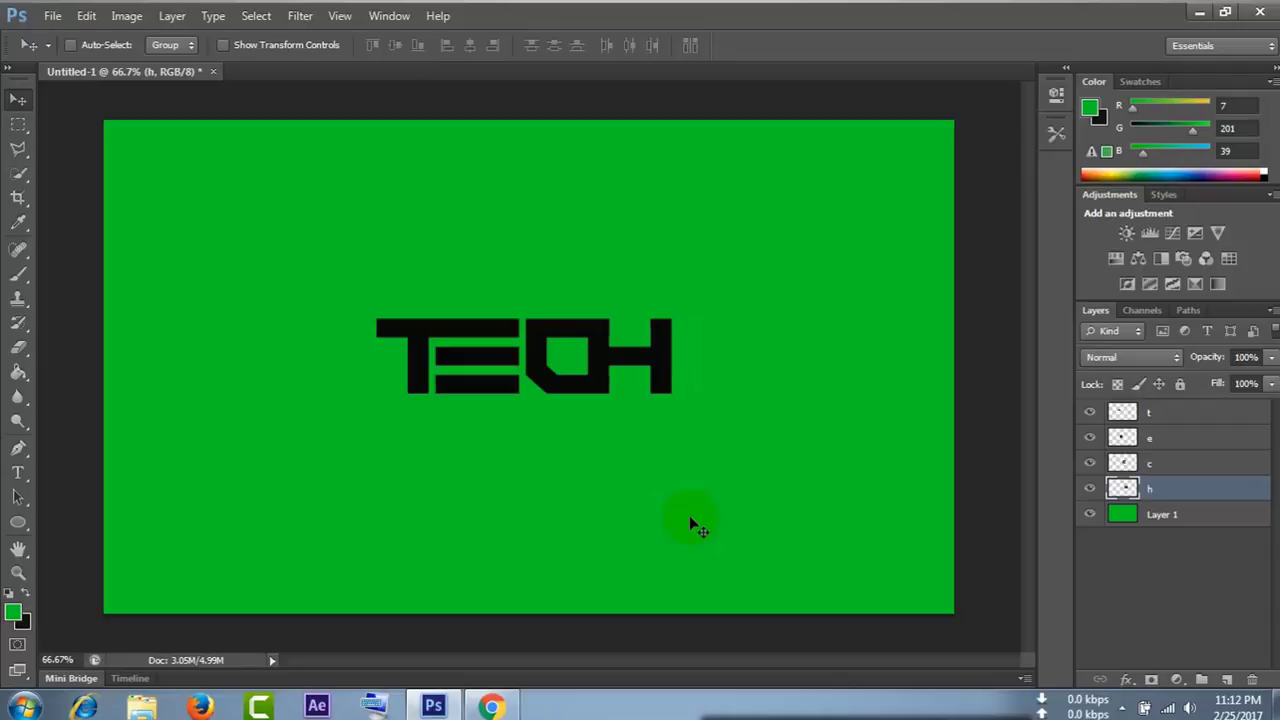
- Nudge the H once right and lower the h layer's Fill to 61%
{"action": "key", "text": "Right"}
{"action": "key", "text": "Right"}
{"action": "key", "text": "Right"}
{"action": "key", "text": "Right"}
{"action": "key", "text": "Left"}
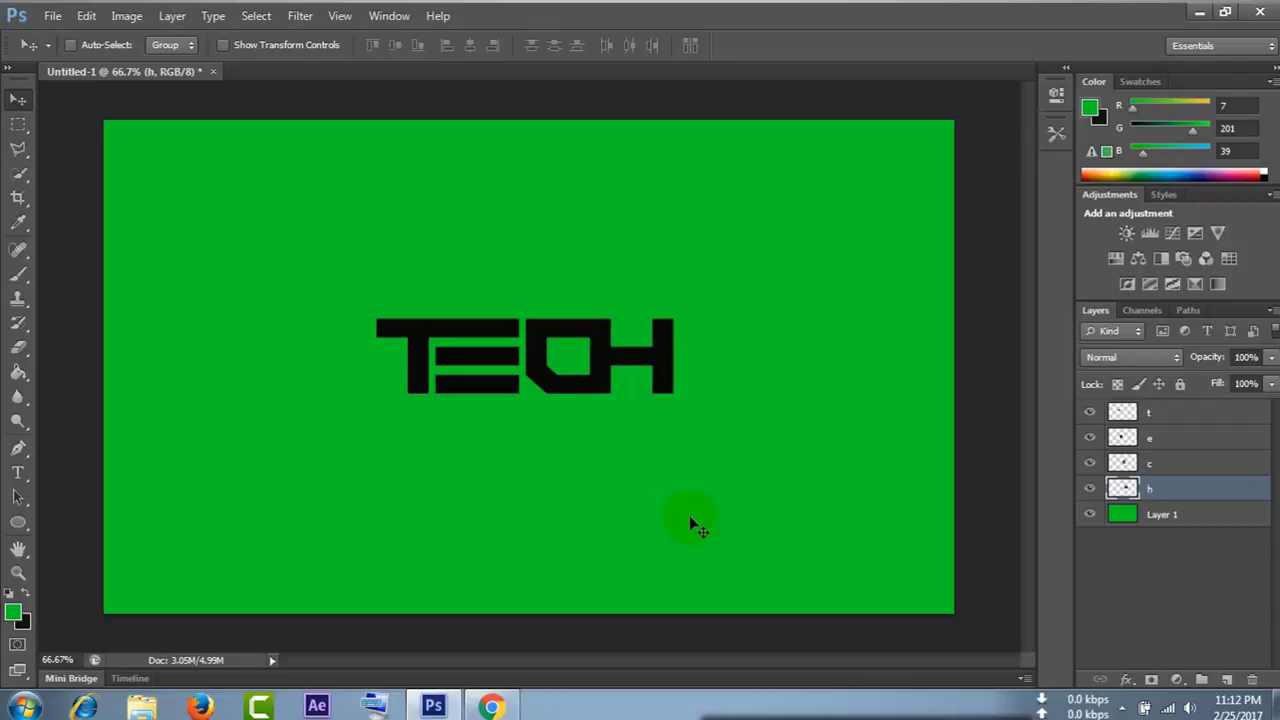
{"action": "left_click", "coordinate": [1271, 384]}
{"action": "left_click_drag", "start_coordinate": [1270, 410], "coordinate": [1247, 404]}
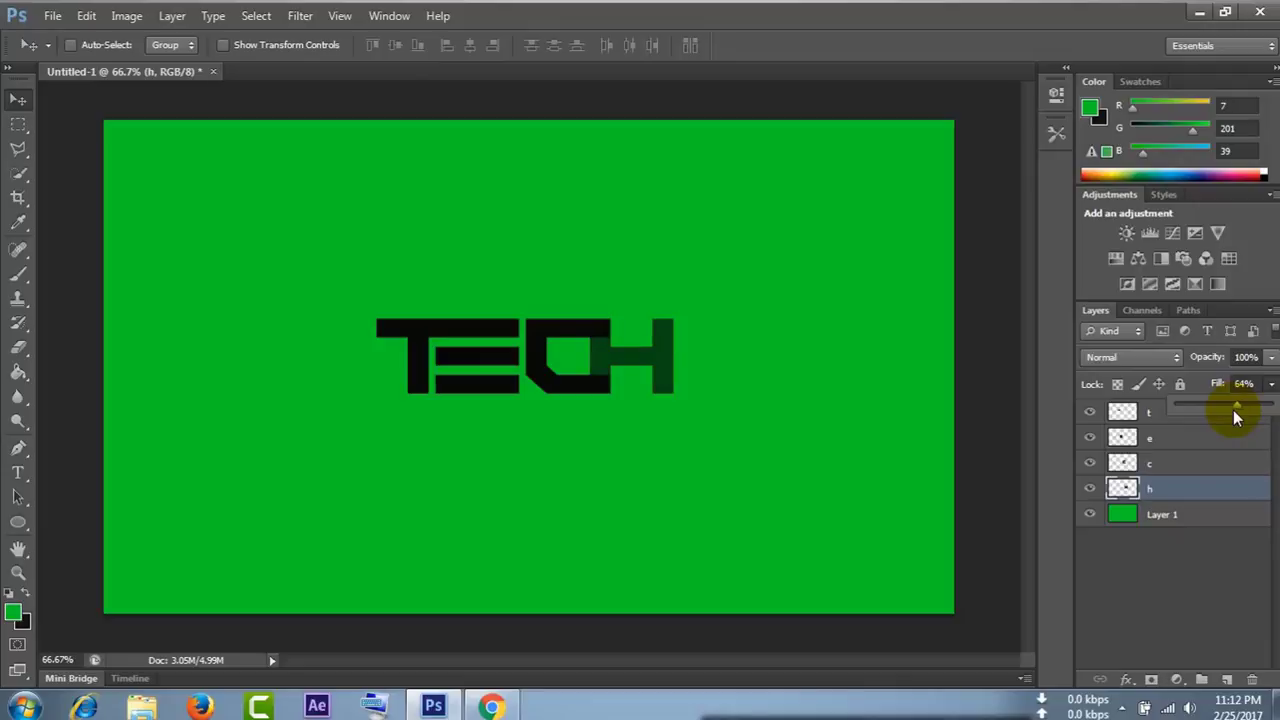
{"action": "left_click", "coordinate": [1171, 498]}
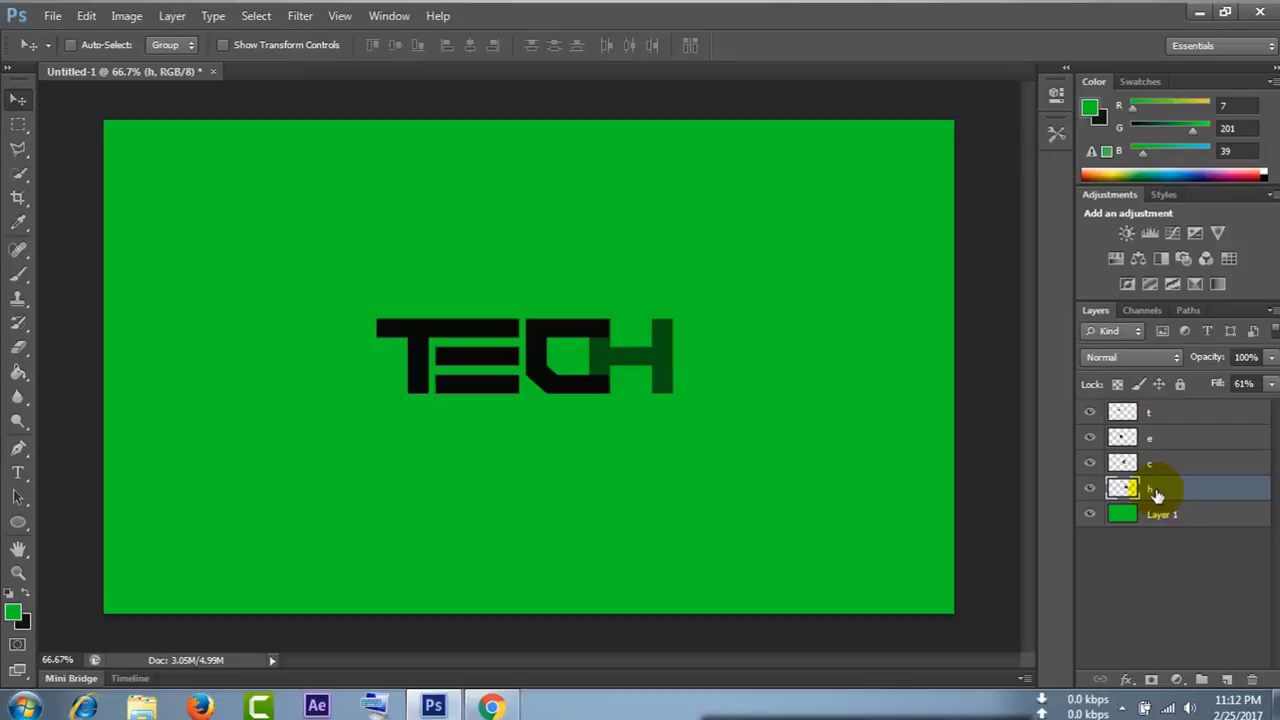
- Lower the e layer's Fill to 79%
{"action": "left_click", "coordinate": [1166, 437]}
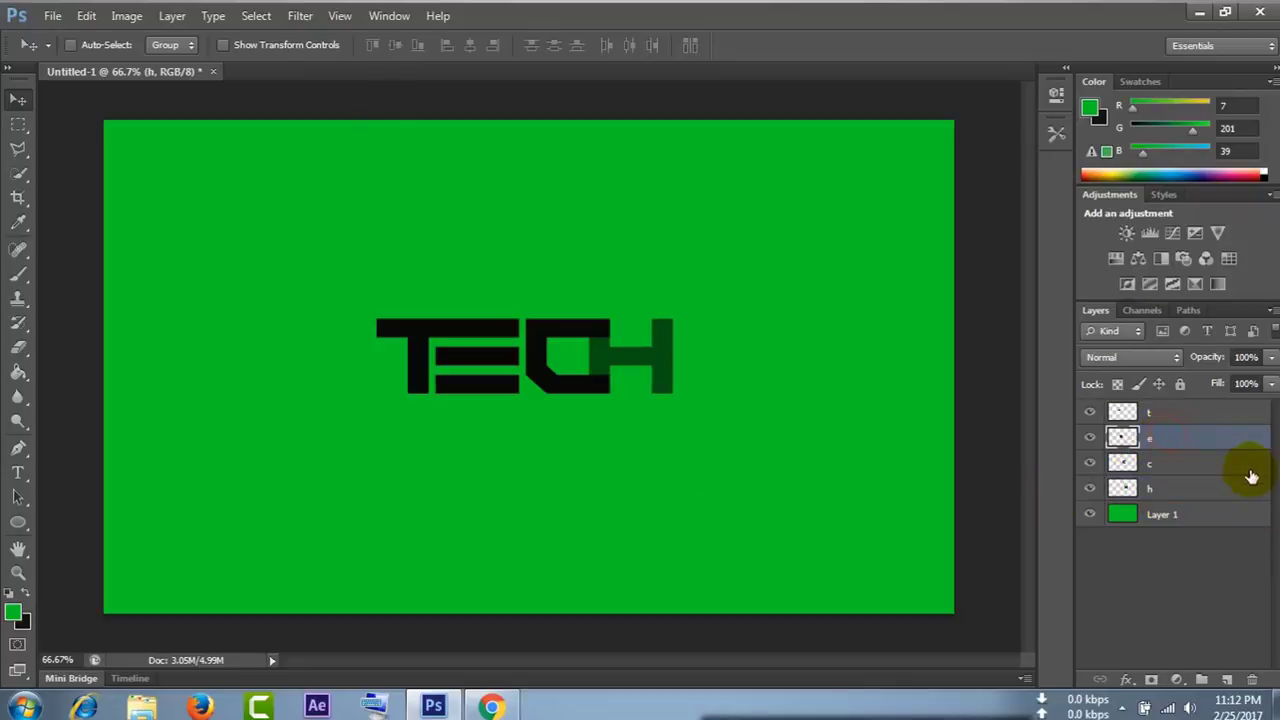
{"action": "left_click", "coordinate": [1271, 384]}
{"action": "left_click_drag", "start_coordinate": [1268, 411], "coordinate": [1250, 409]}
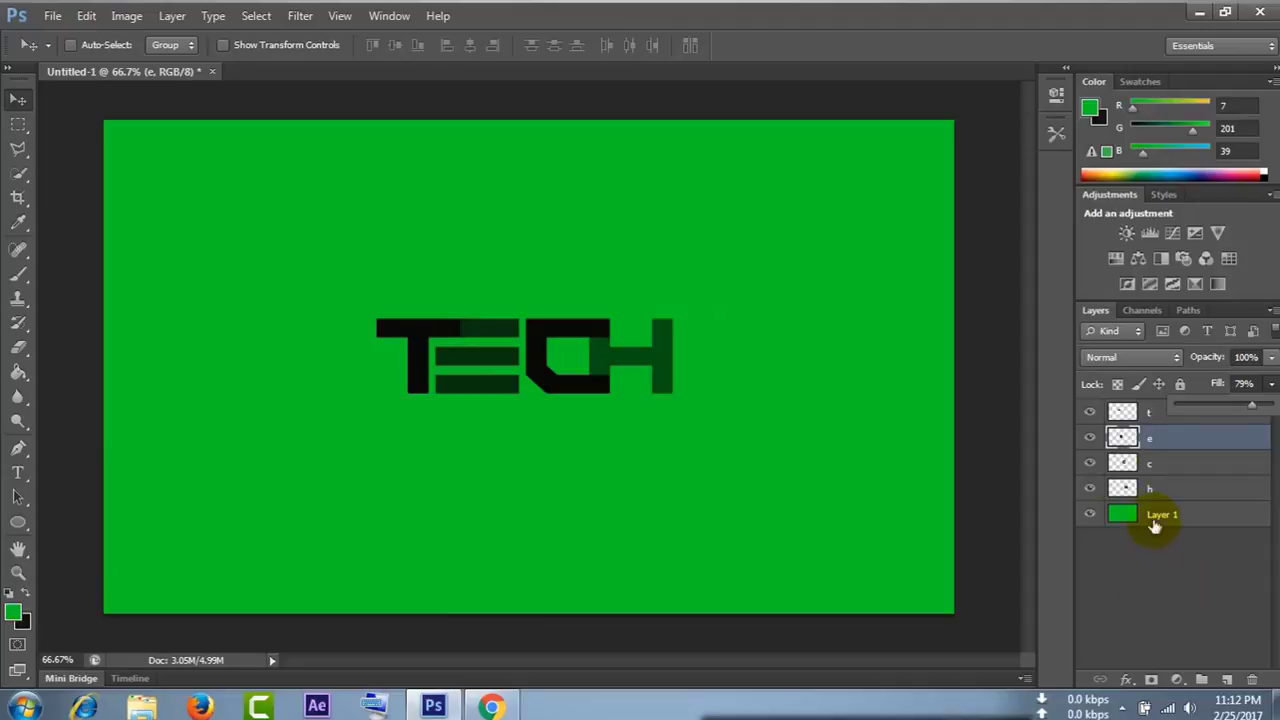
- Draw a thin vertical rectangular selection strip down beside the T
{"action": "key", "text": "m"}
{"action": "key", "text": "v"}
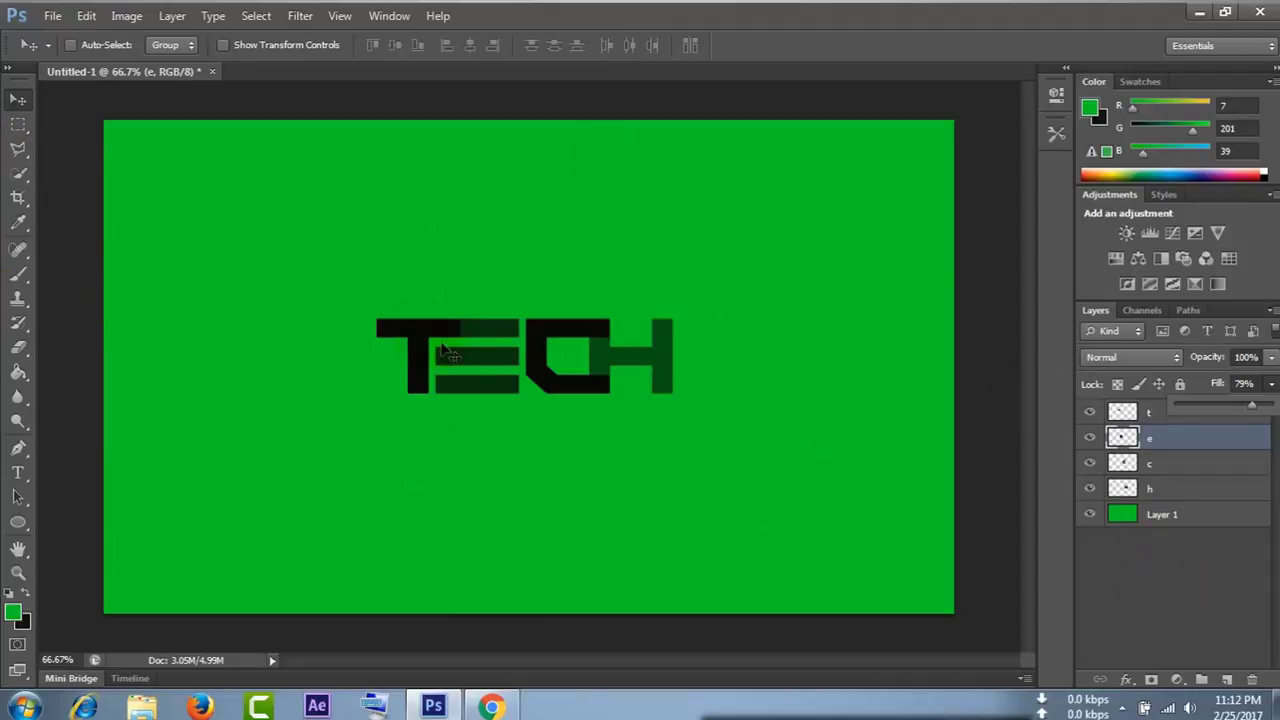
{"action": "left_click", "coordinate": [22, 130]}
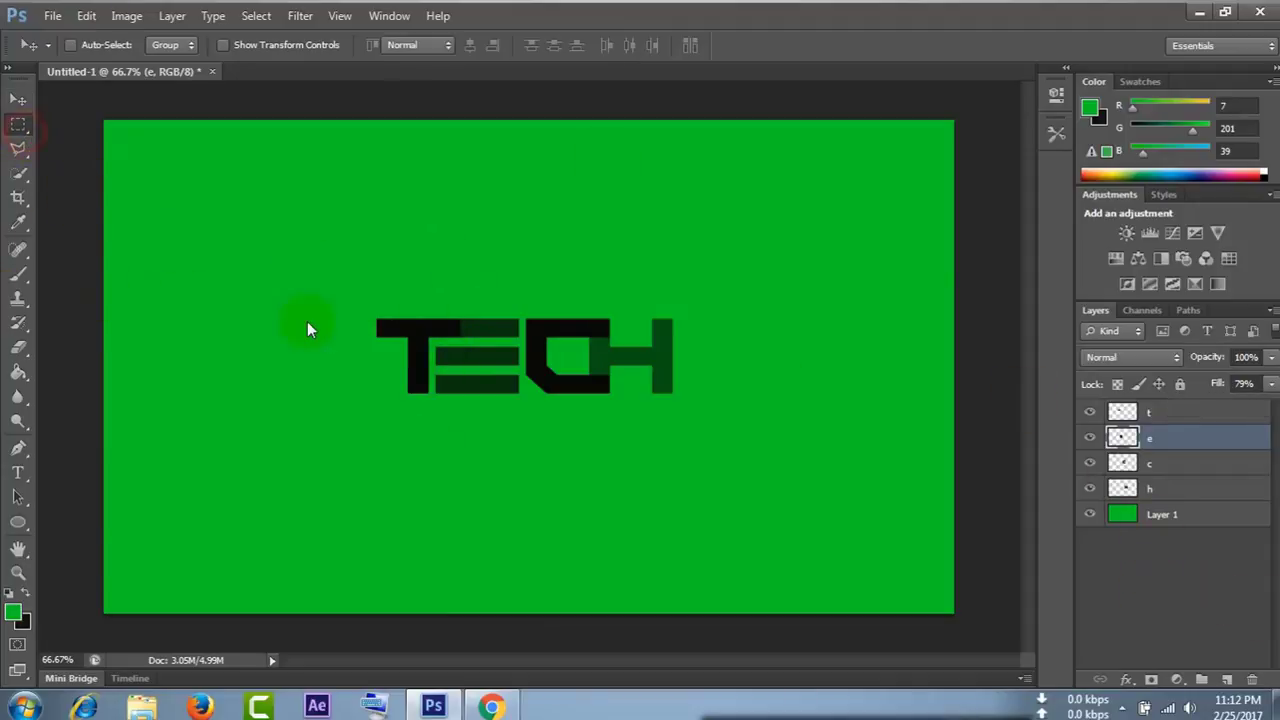
{"action": "left_click_drag", "start_coordinate": [426, 338], "coordinate": [435, 460]}
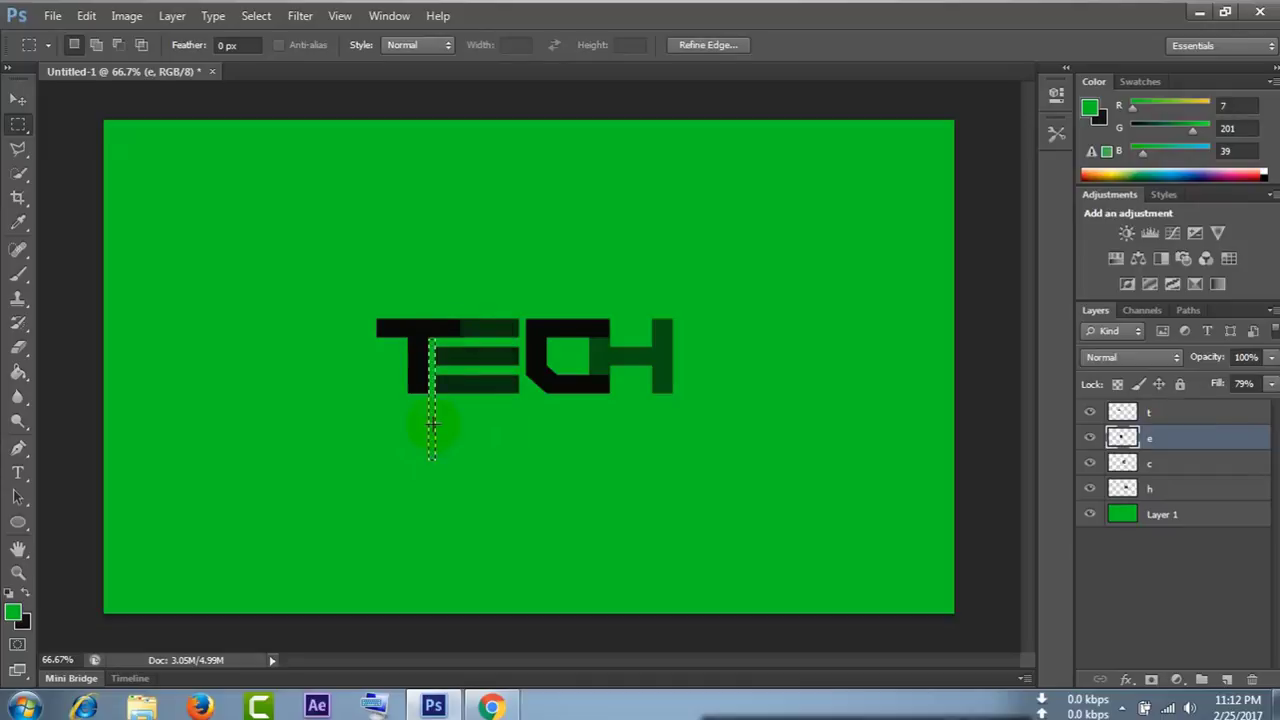
- Rotate the selection strip 45° with Transform Selection and place it above TECH's top-left
{"action": "right_click", "coordinate": [432, 410]}
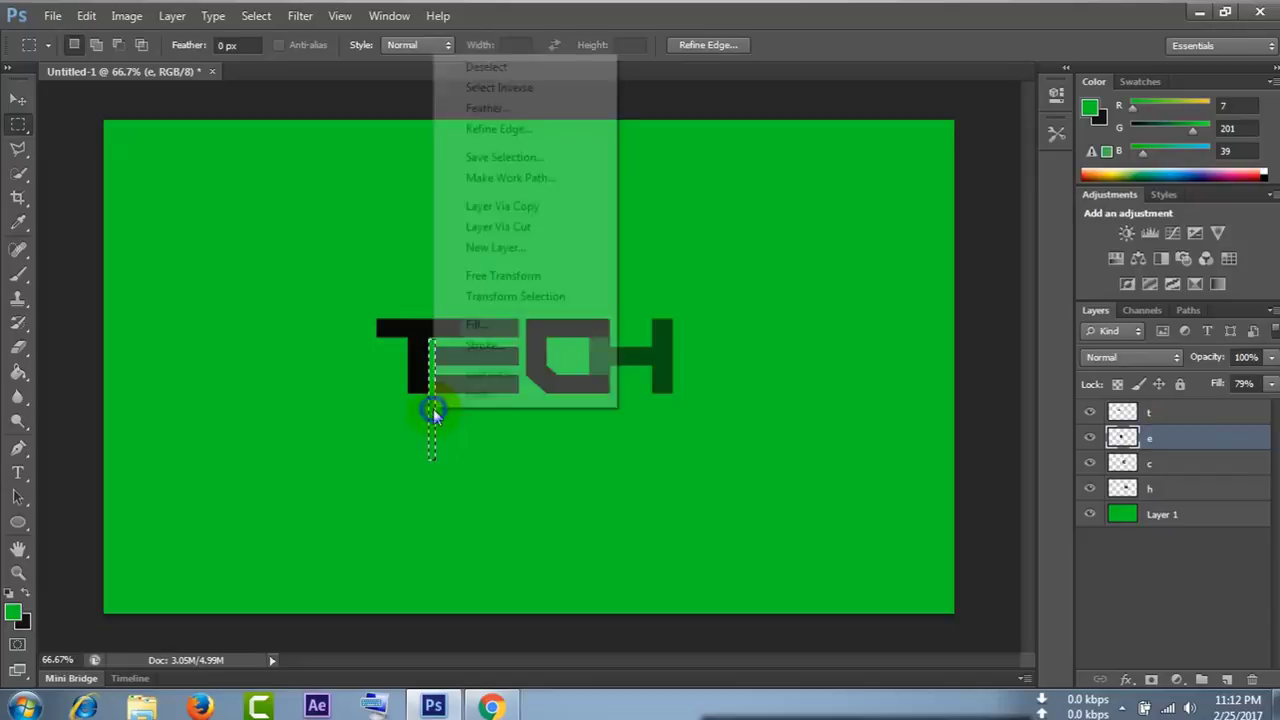
{"action": "left_click", "coordinate": [493, 300]}
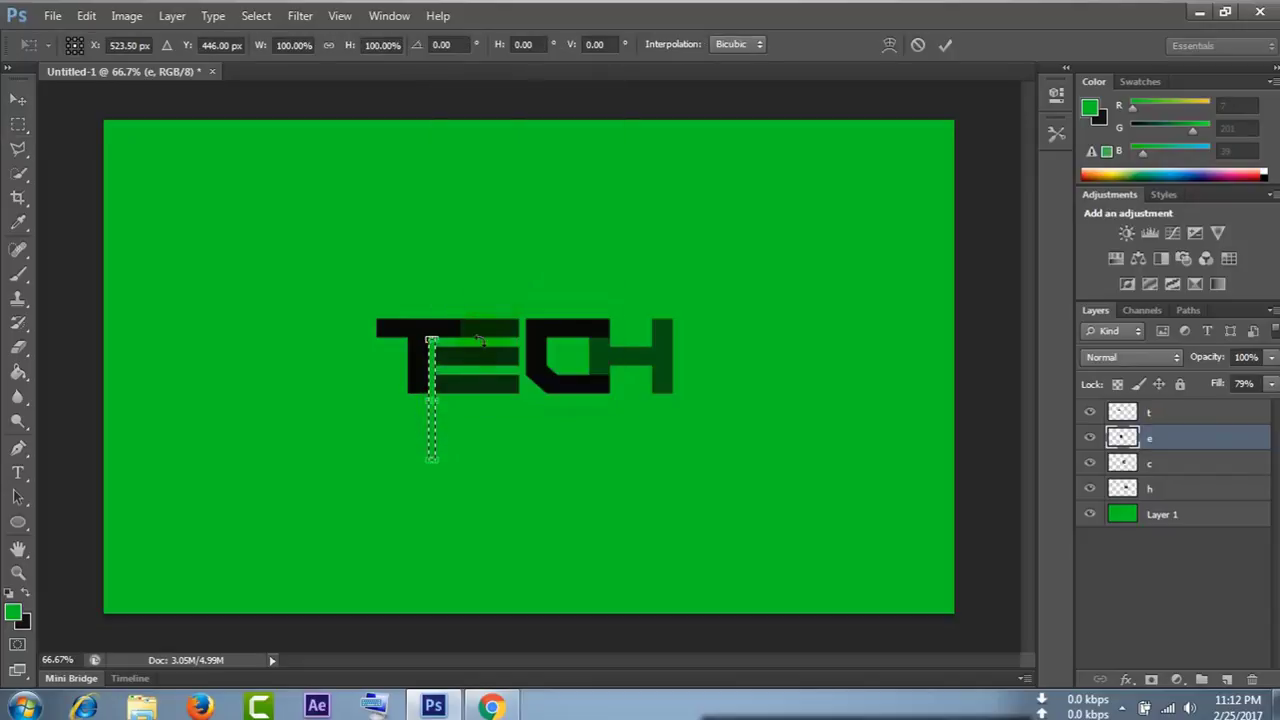
{"action": "left_click", "coordinate": [441, 44]}
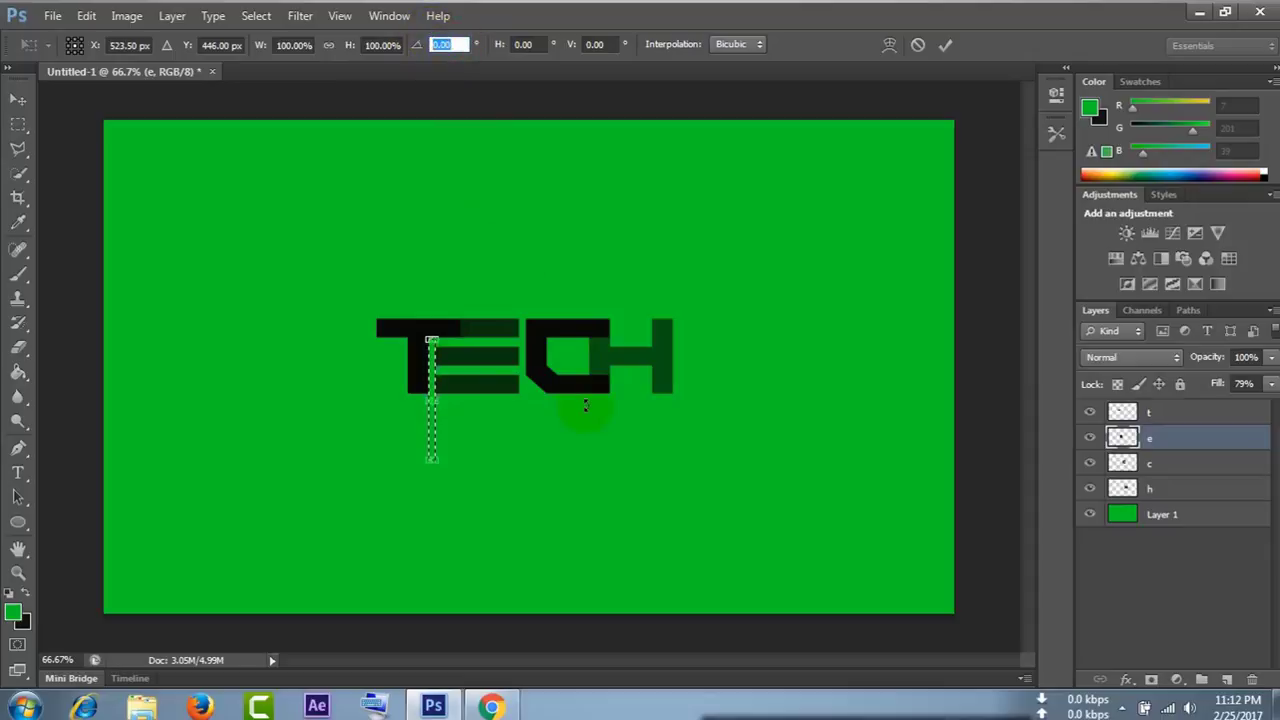
{"action": "type", "text": "45"}
{"action": "key", "text": "Return"}
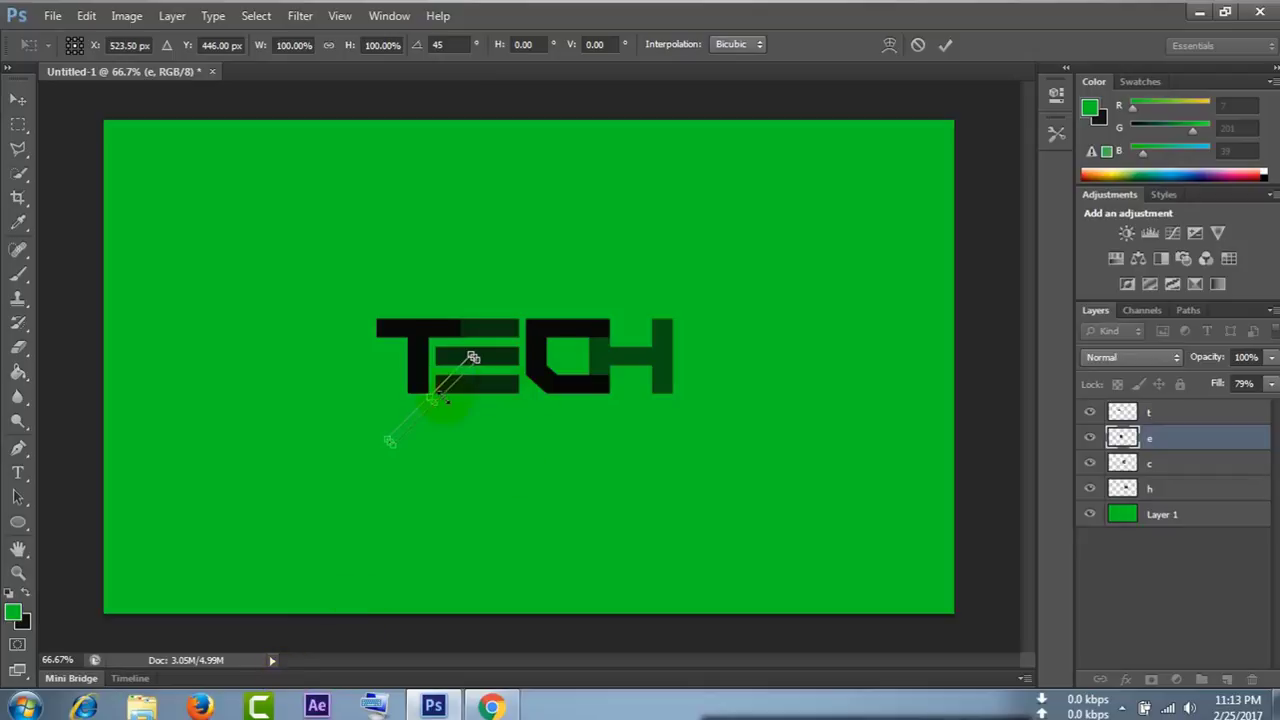
{"action": "left_click_drag", "start_coordinate": [468, 352], "coordinate": [472, 345]}
{"action": "left_click_drag", "start_coordinate": [470, 268], "coordinate": [492, 240]}
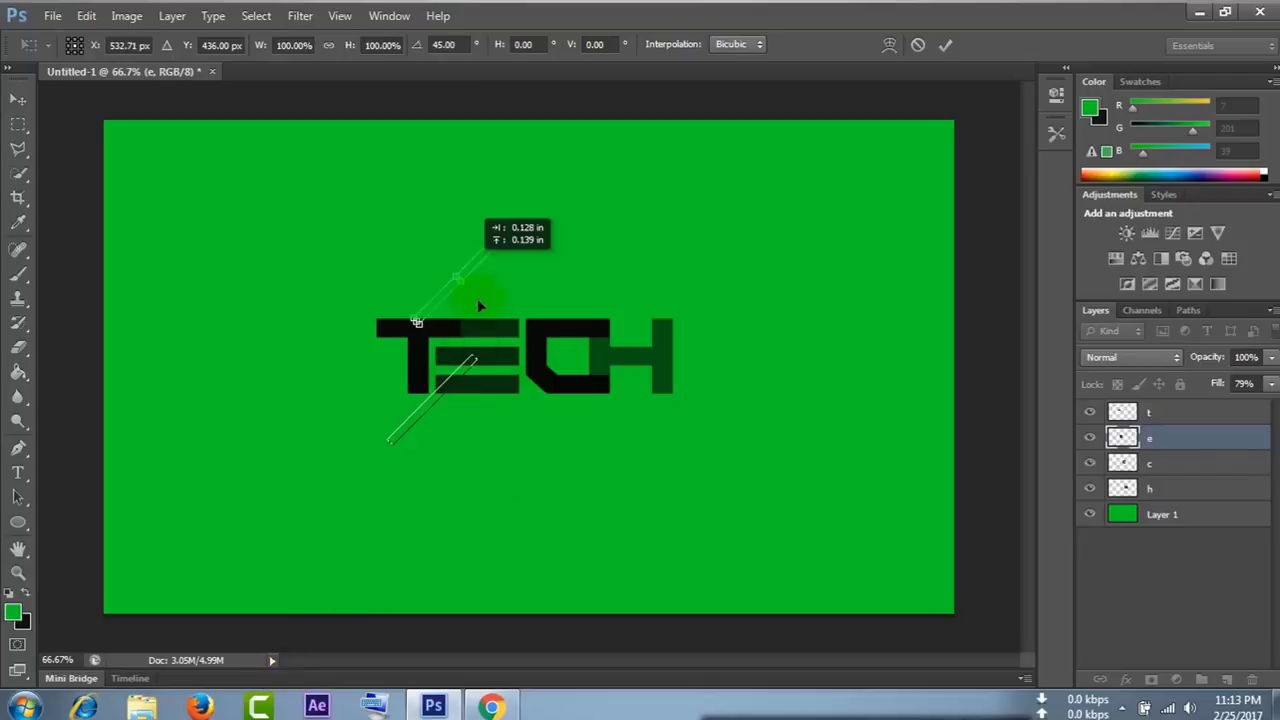
{"action": "left_click", "coordinate": [945, 45]}
{"action": "key", "text": "m"}
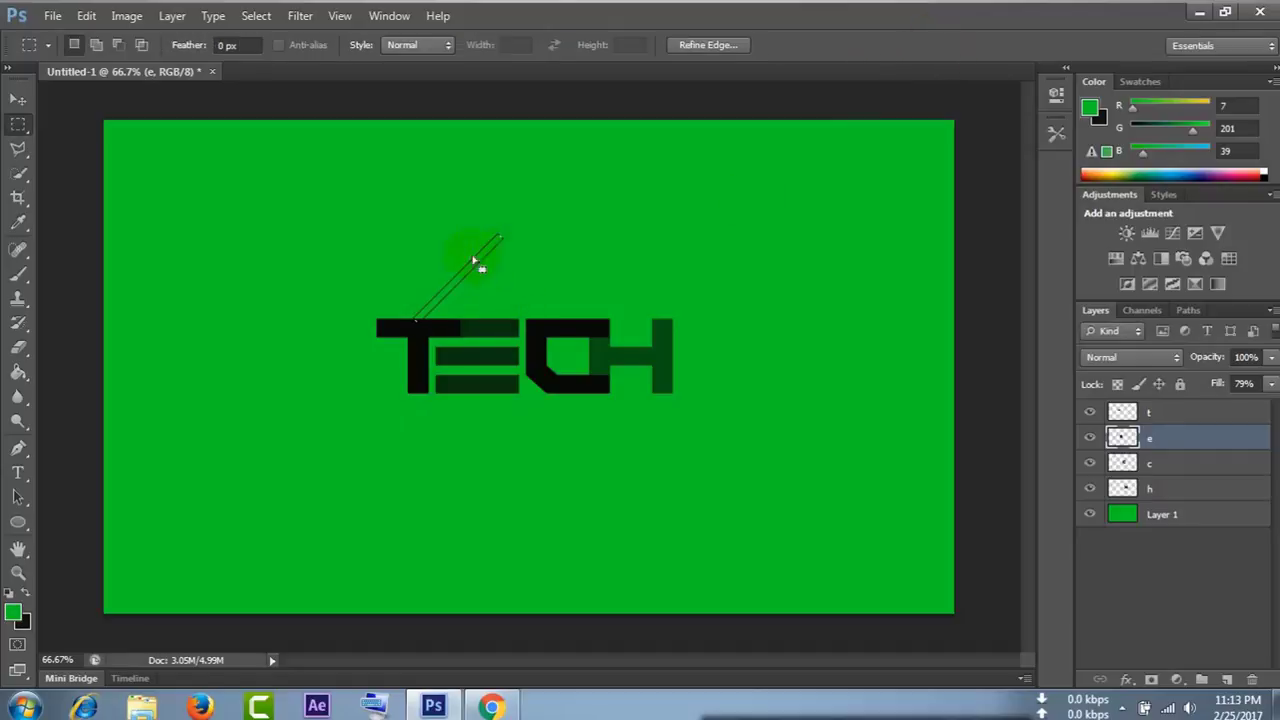
- Align the 45° selection strip across the T–E junction, working on the t and e layers
{"action": "left_click_drag", "start_coordinate": [478, 270], "coordinate": [496, 301]}
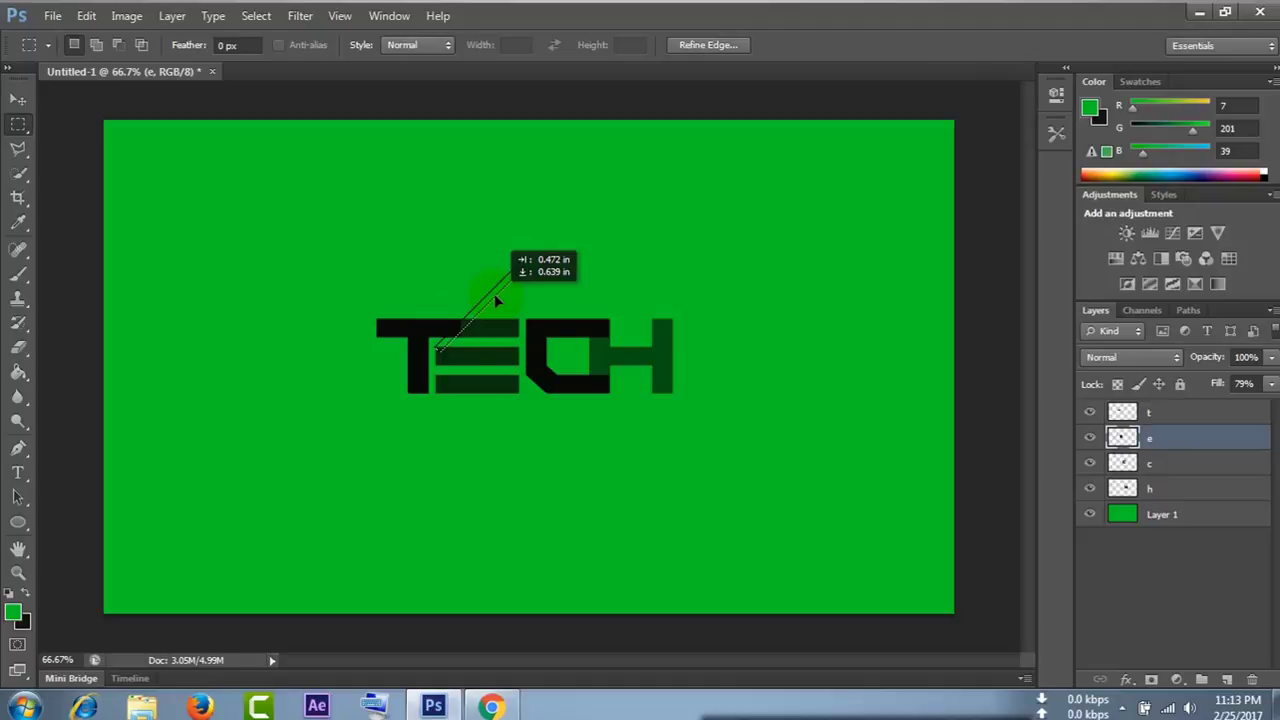
{"action": "left_click_drag", "start_coordinate": [495, 299], "coordinate": [495, 299]}
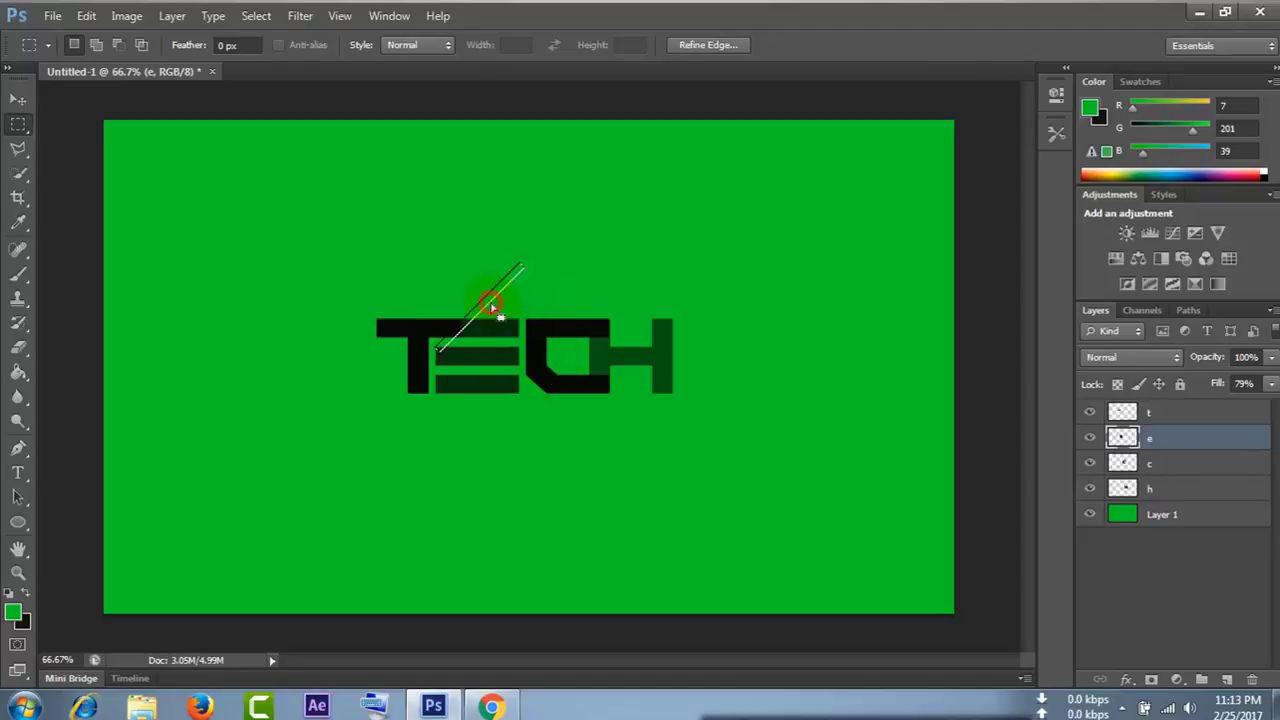
{"action": "left_click_drag", "start_coordinate": [482, 304], "coordinate": [488, 307]}
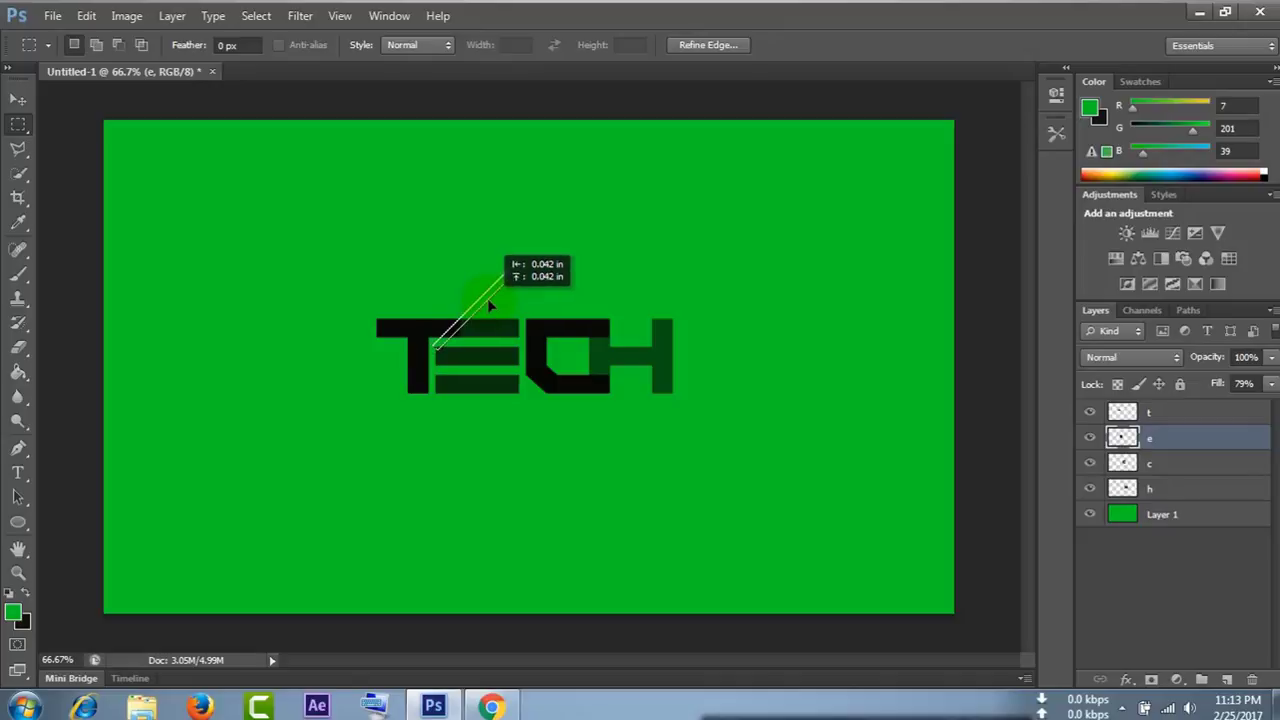
{"action": "left_click_drag", "start_coordinate": [487, 298], "coordinate": [518, 266]}
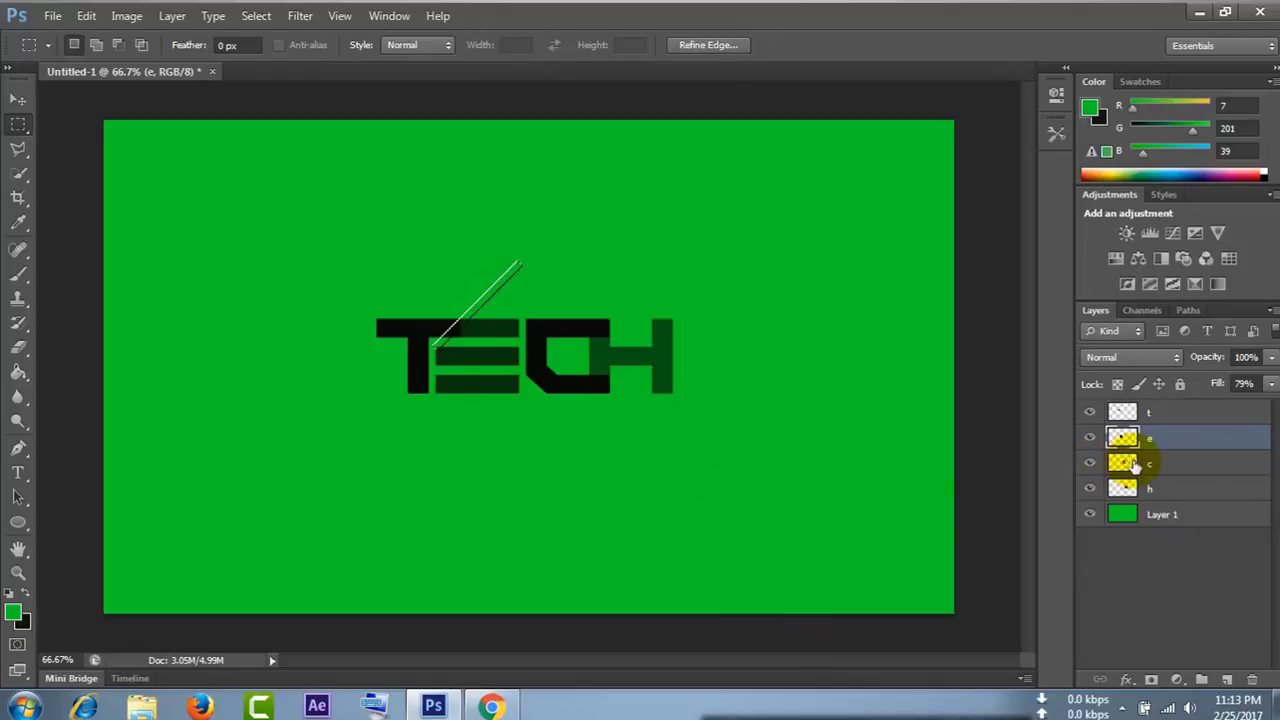
{"action": "left_click", "coordinate": [1178, 416]}
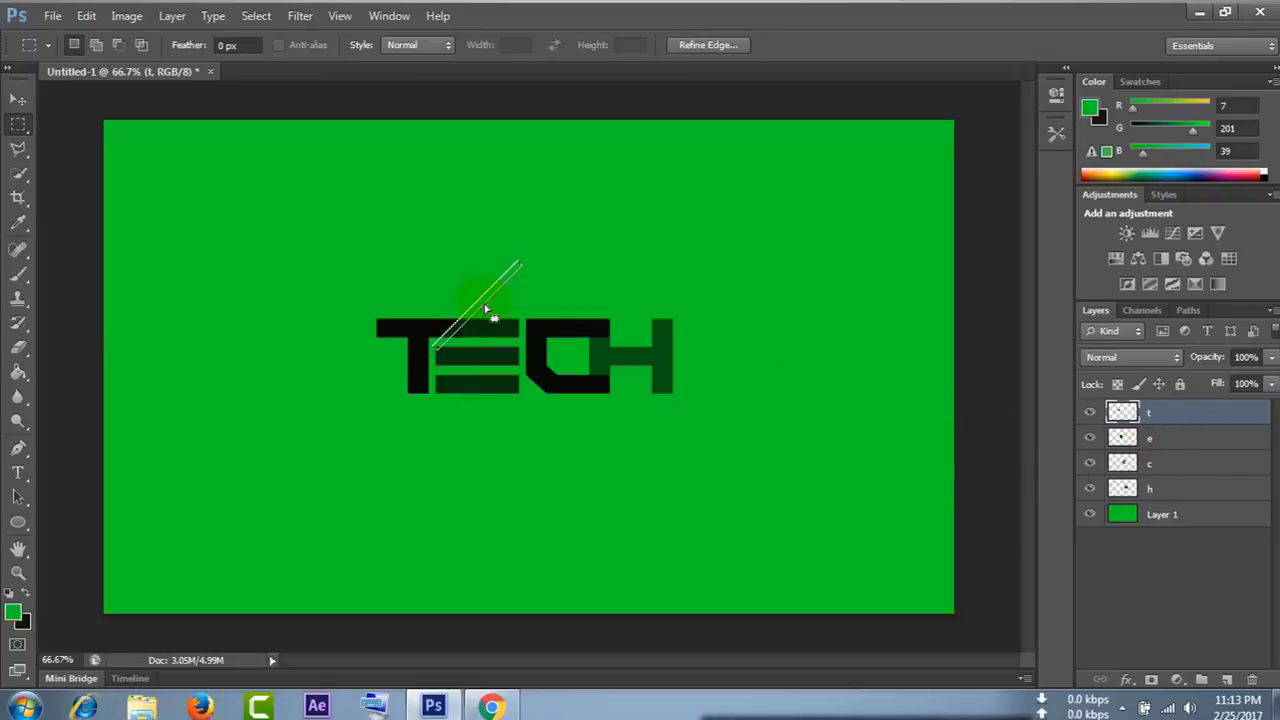
{"action": "left_click_drag", "start_coordinate": [486, 310], "coordinate": [488, 299]}
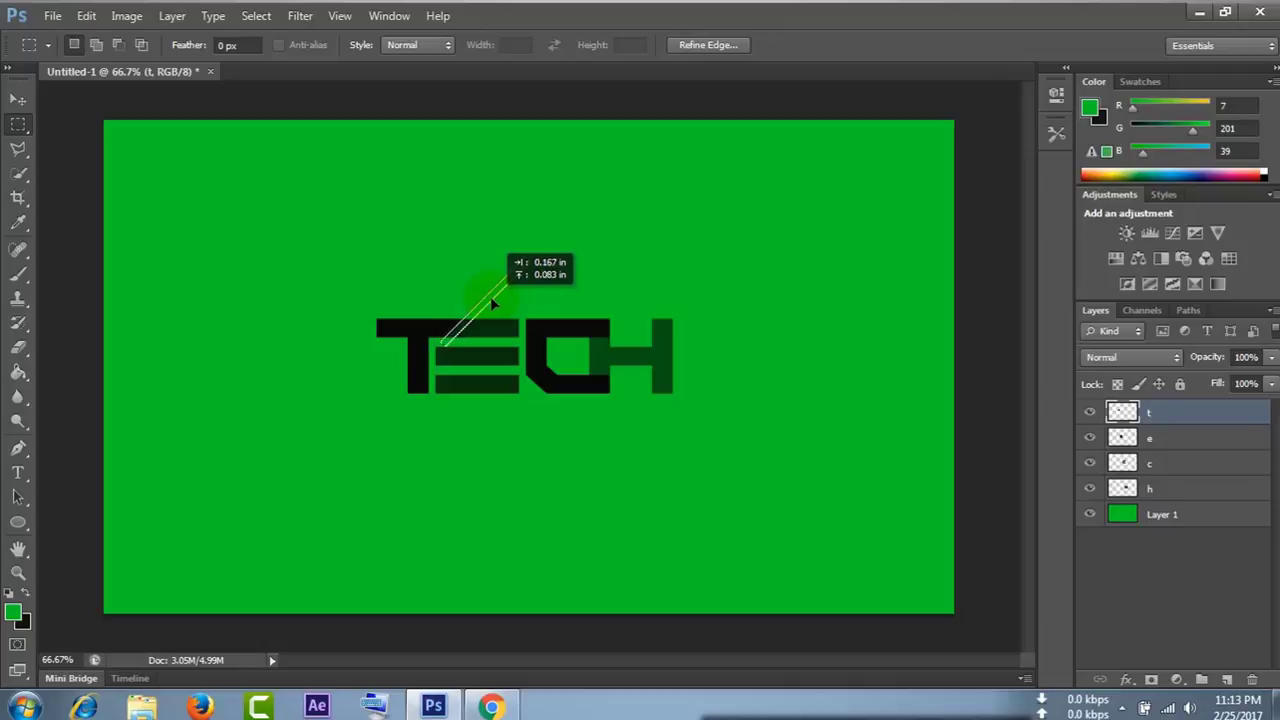
{"action": "left_click_drag", "start_coordinate": [488, 298], "coordinate": [500, 287]}
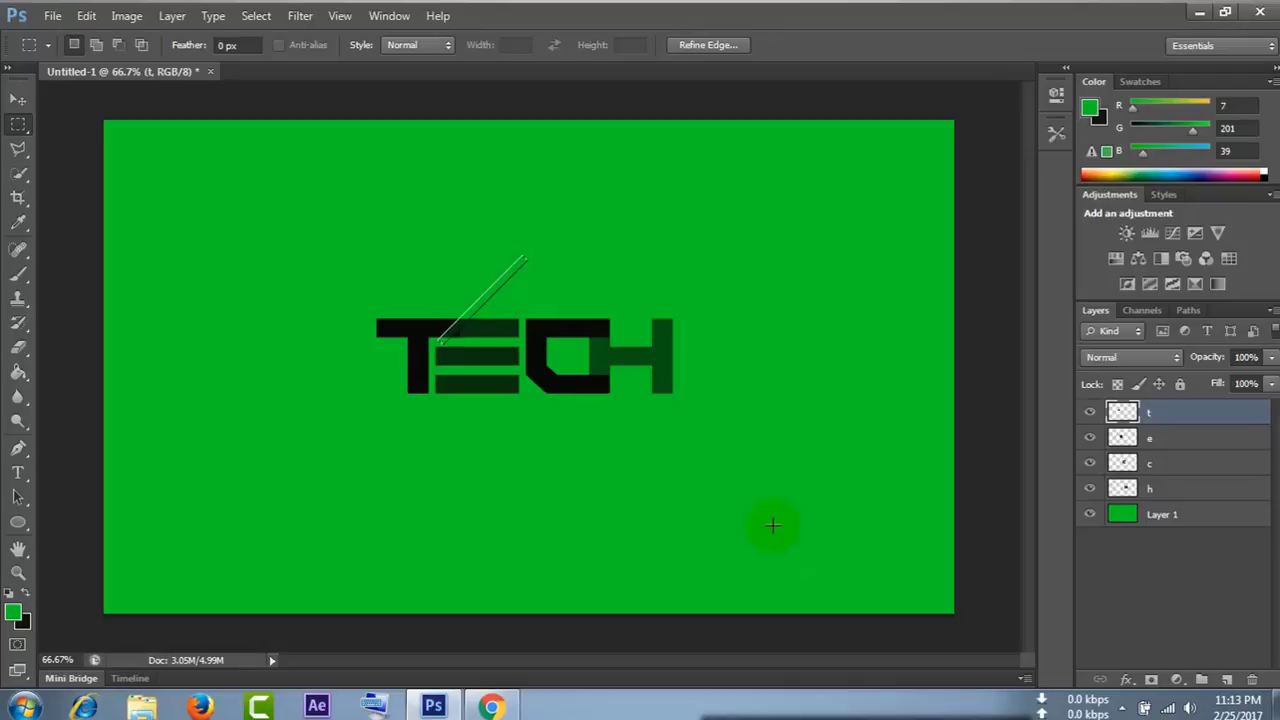
{"action": "left_click", "coordinate": [1147, 444]}
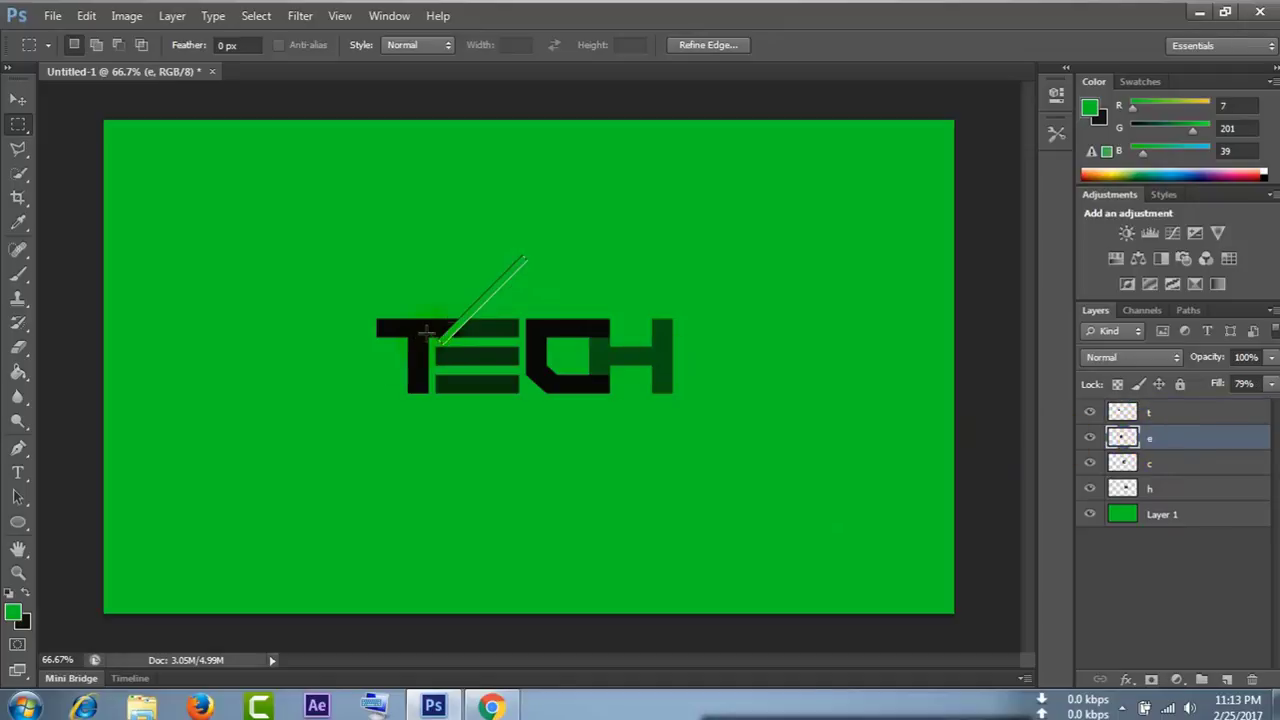
- Move the diagonal strip across the C–H junction on the c and h layers, then deselect
{"action": "mouse_move", "coordinate": [463, 327]}
{"action": "left_mouse_down"}
{"action": "mouse_move", "coordinate": [628, 279]}
{"action": "mouse_move", "coordinate": [603, 342]}
{"action": "mouse_move", "coordinate": [592, 337]}
{"action": "left_mouse_up"}
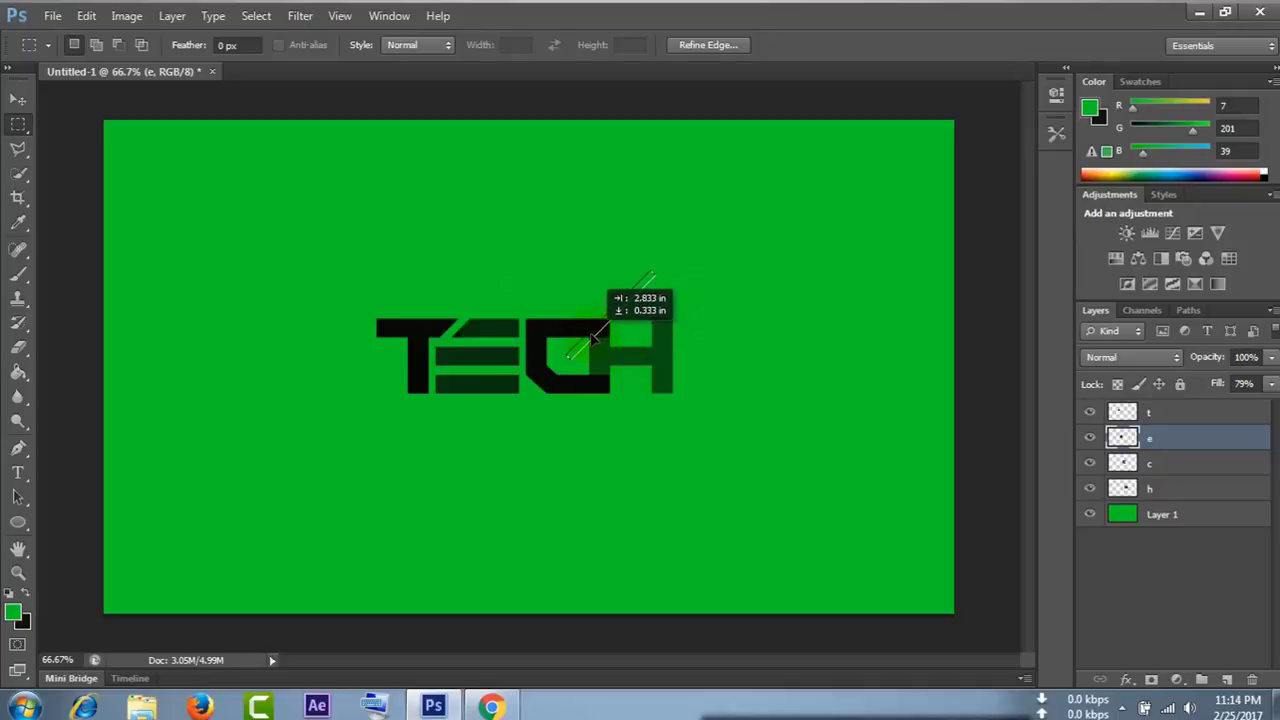
{"action": "left_click_drag", "start_coordinate": [592, 337], "coordinate": [592, 338]}
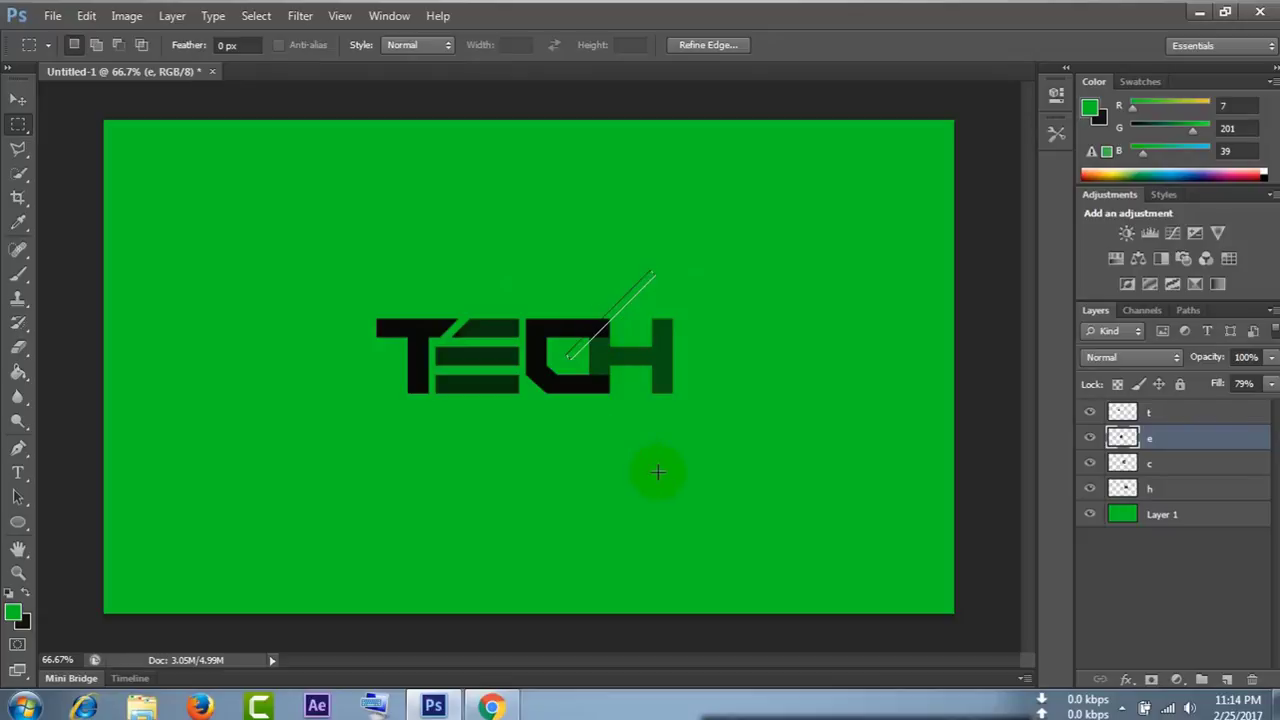
{"action": "left_click", "coordinate": [1190, 464]}
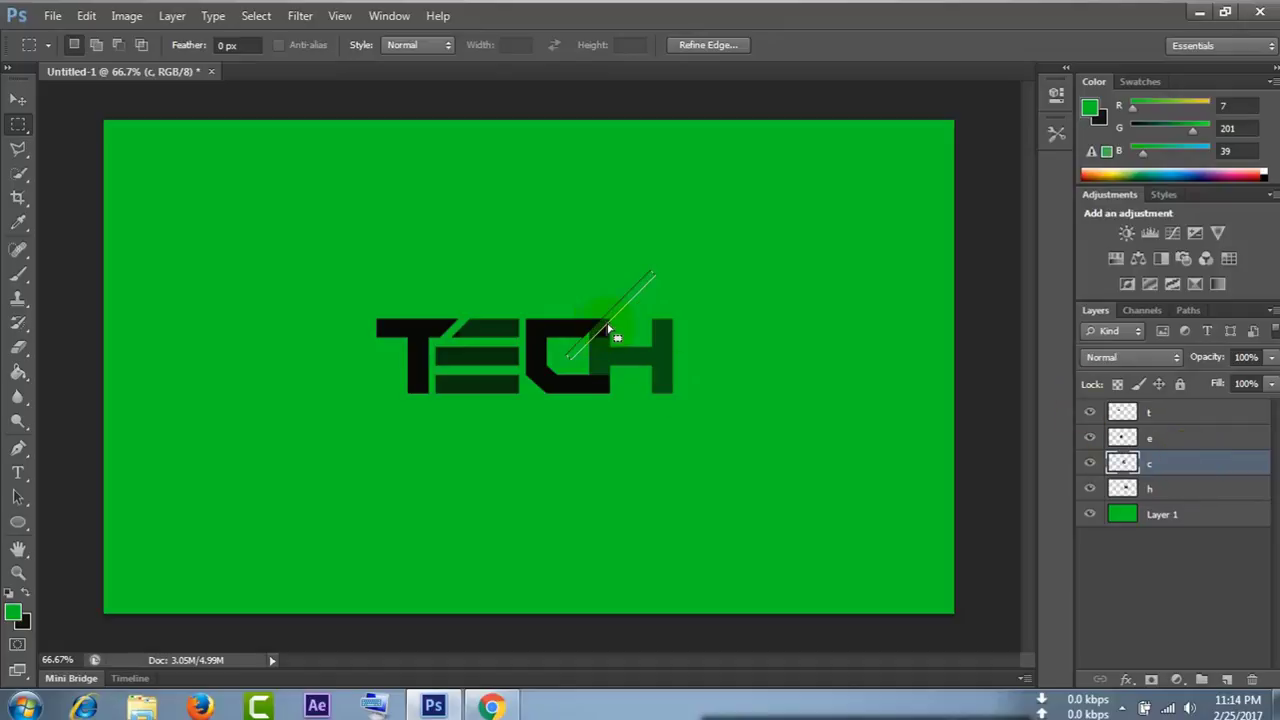
{"action": "left_click_drag", "start_coordinate": [618, 357], "coordinate": [624, 382]}
{"action": "key", "text": "ctrl+z"}
{"action": "left_click", "coordinate": [1197, 494]}
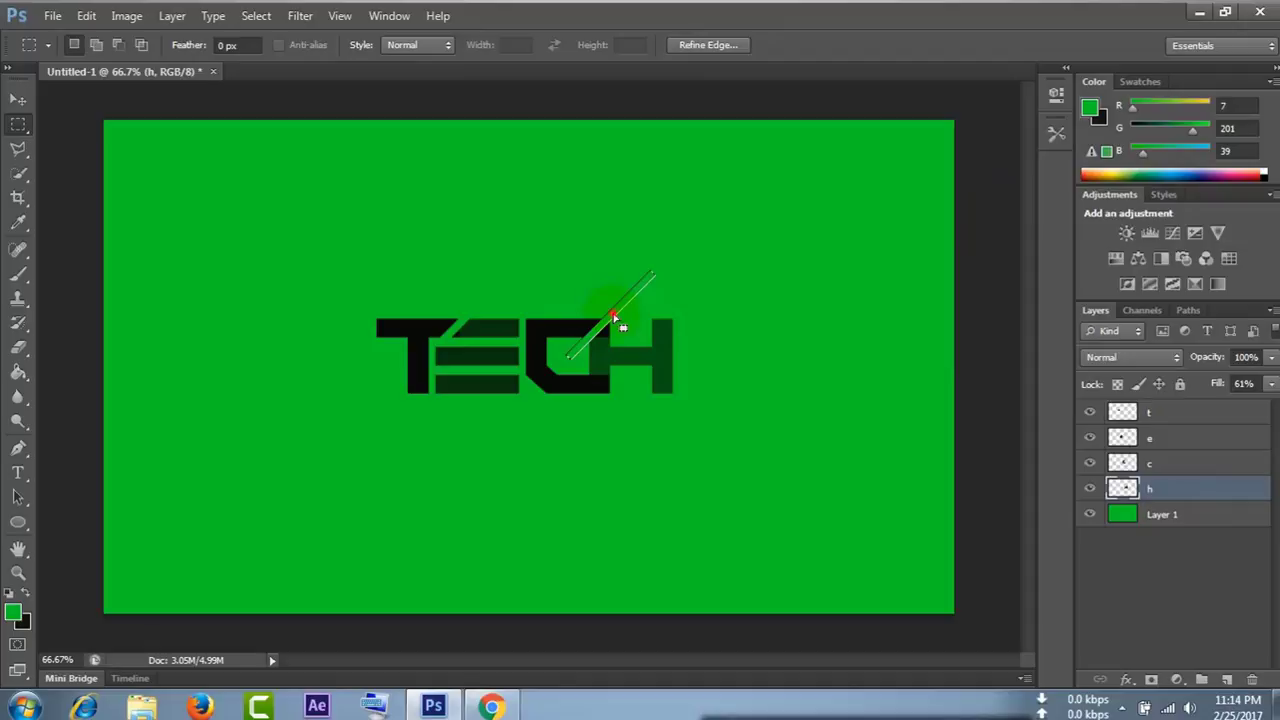
{"action": "left_click_drag", "start_coordinate": [621, 328], "coordinate": [652, 450]}
{"action": "key", "text": "ctrl+d"}
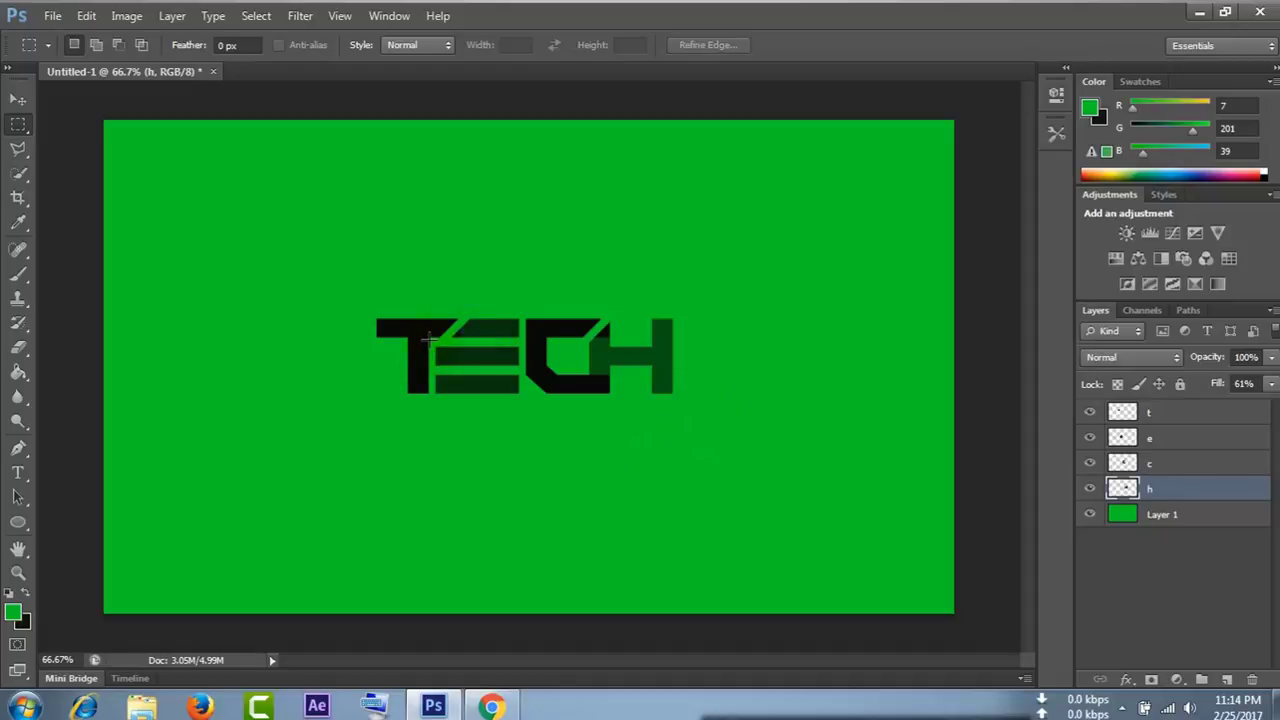
- Draw a thin rectangular selection strip and rotate it to -45°
{"action": "left_click_drag", "start_coordinate": [434, 344], "coordinate": [434, 435]}
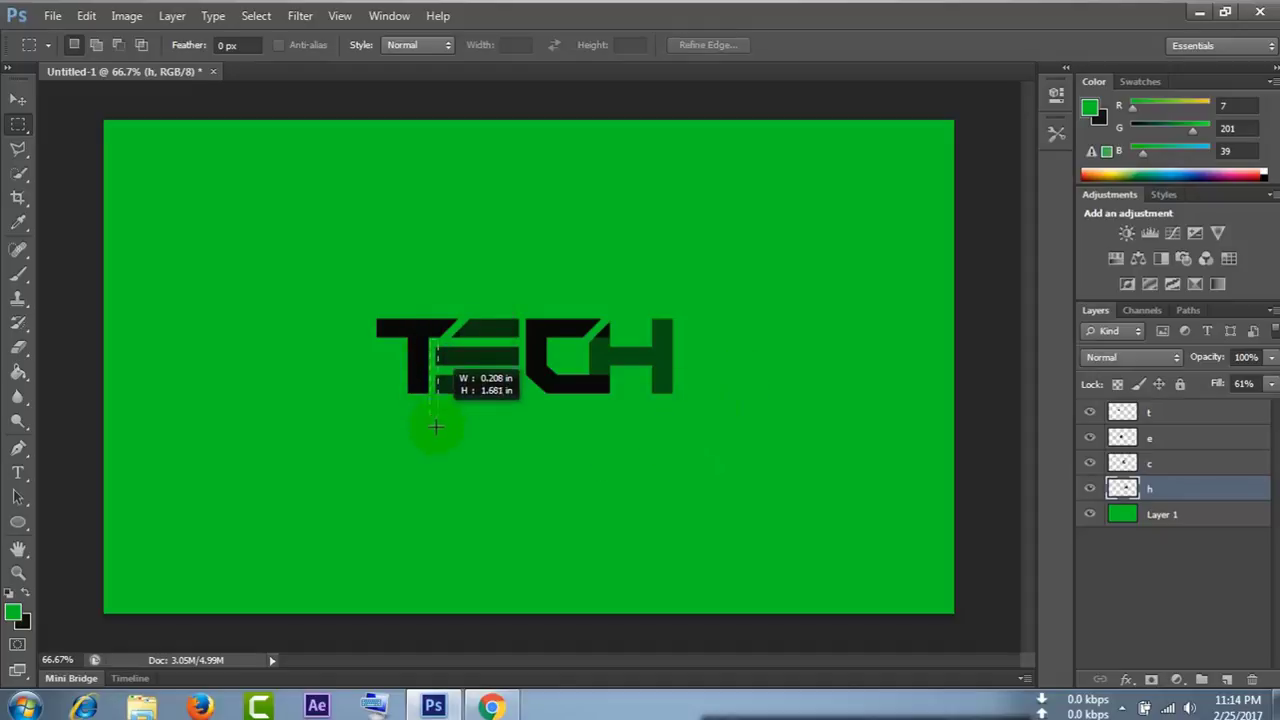
{"action": "left_click_drag", "start_coordinate": [434, 435], "coordinate": [437, 430]}
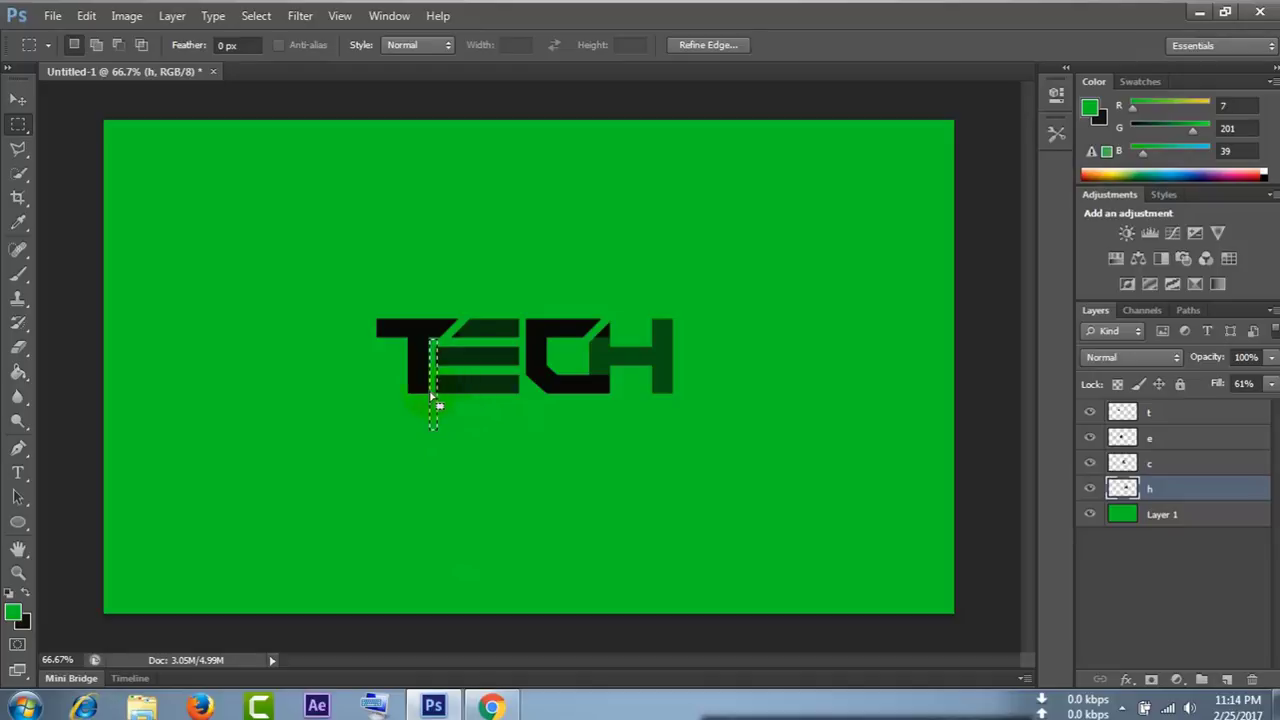
{"action": "right_click", "coordinate": [437, 400]}
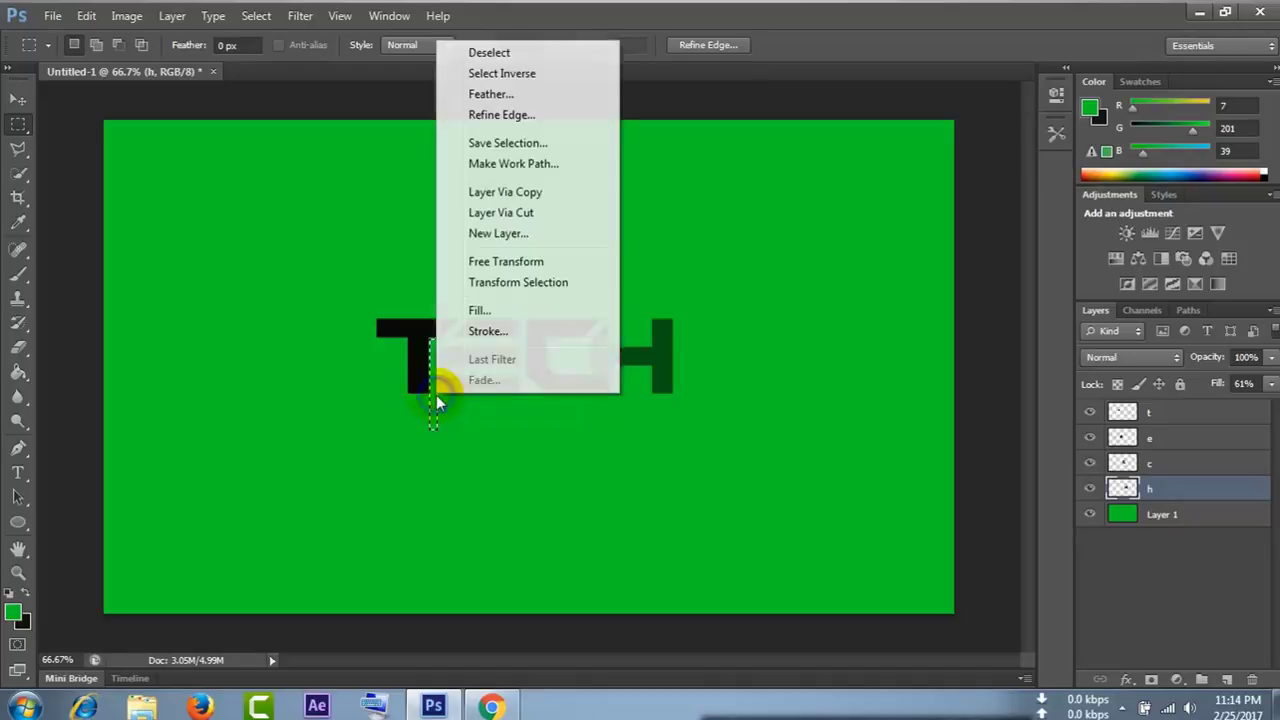
{"action": "left_click", "coordinate": [527, 283]}
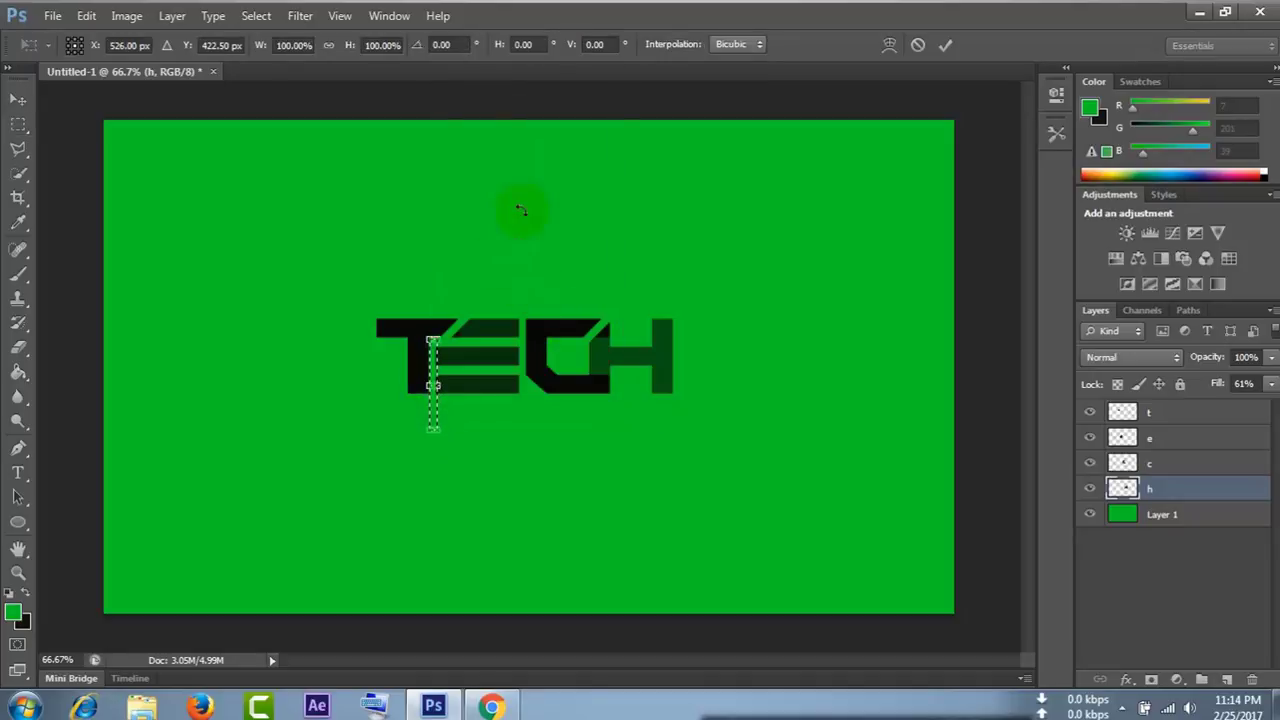
{"action": "left_click", "coordinate": [455, 43]}
{"action": "left_click", "coordinate": [447, 44]}
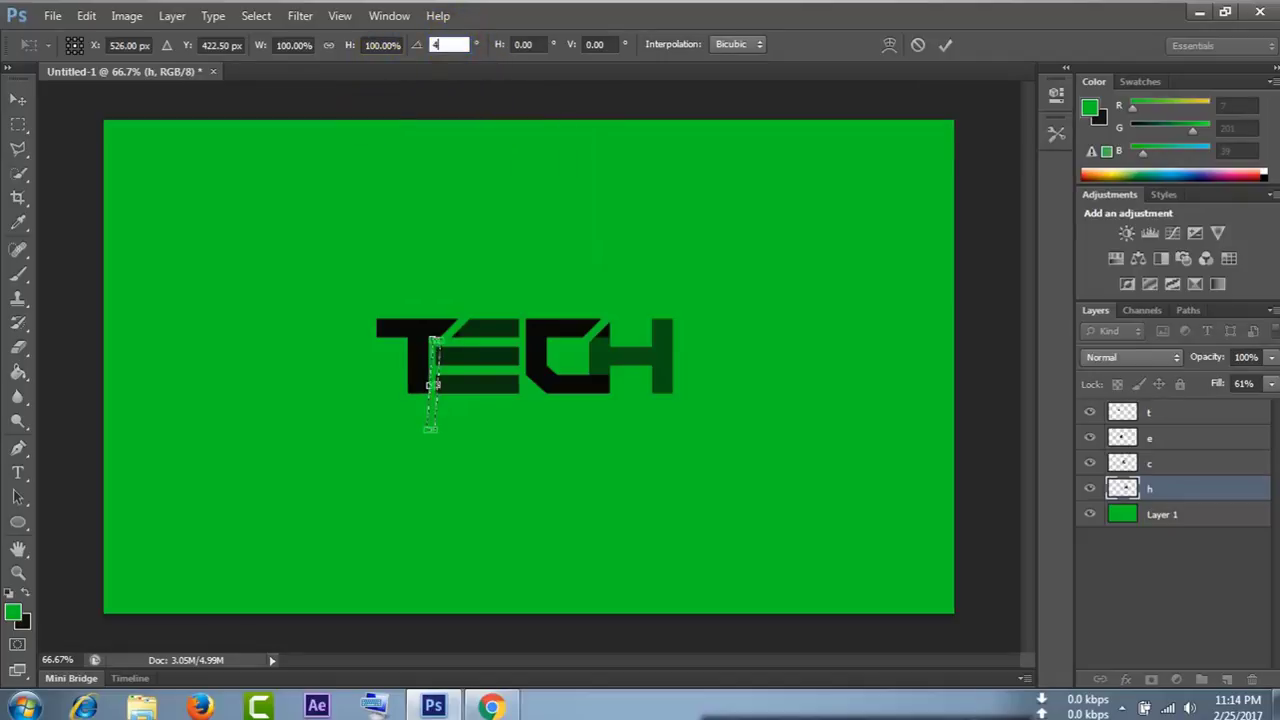
{"action": "type", "text": "45"}
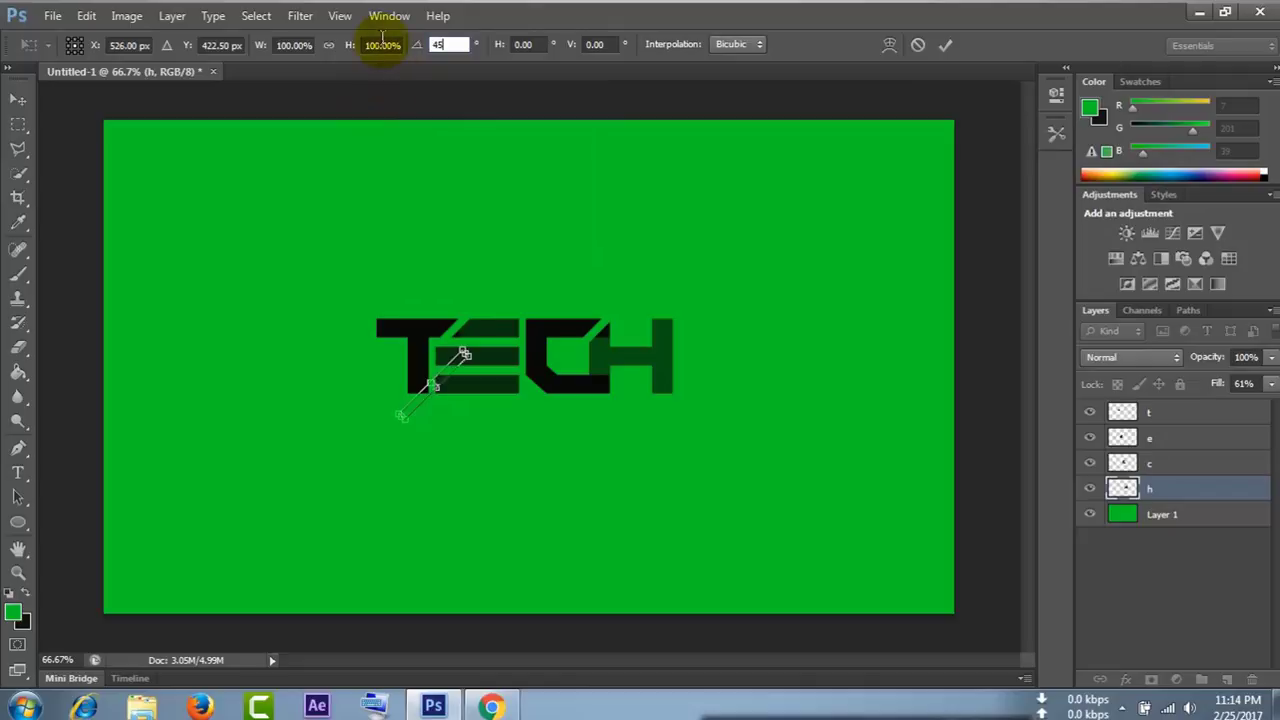
{"action": "type", "text": "-45"}
{"action": "key", "text": "Return"}
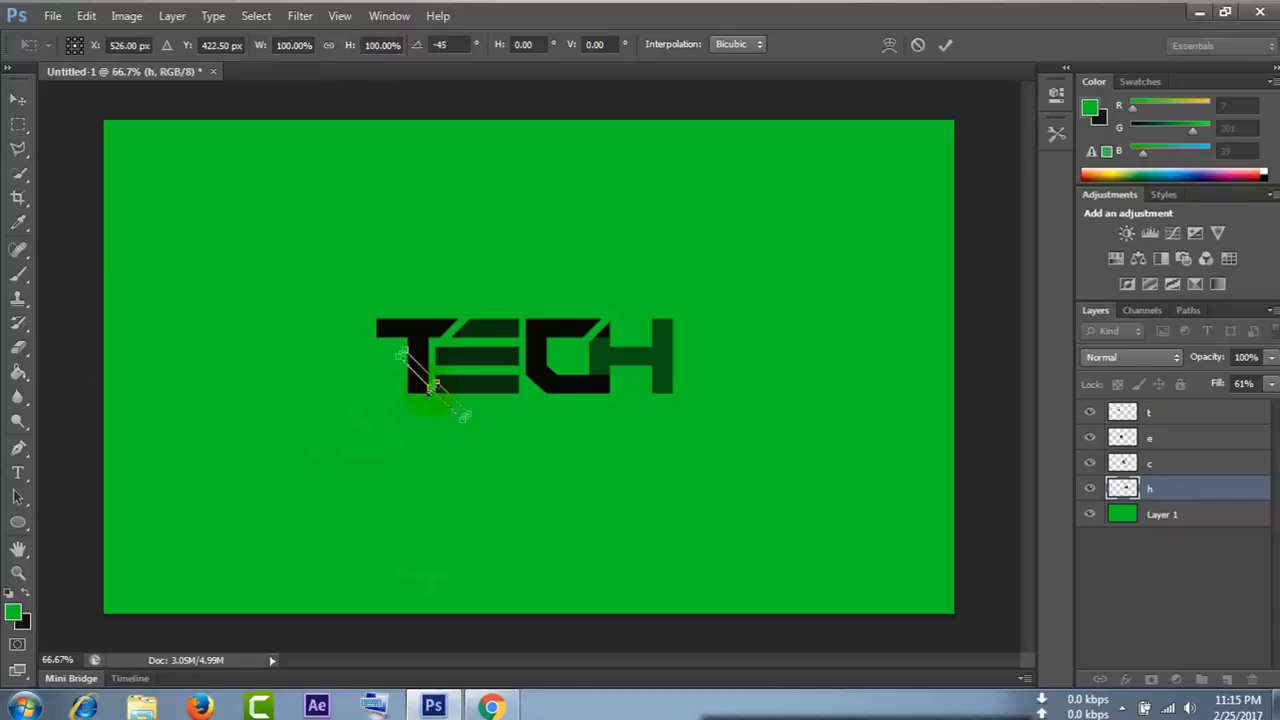
- Narrow the tilted strip to about 70% width and move it across the C and H
{"action": "left_click_drag", "start_coordinate": [437, 387], "coordinate": [435, 394]}
{"action": "left_click_drag", "start_coordinate": [435, 385], "coordinate": [432, 387]}
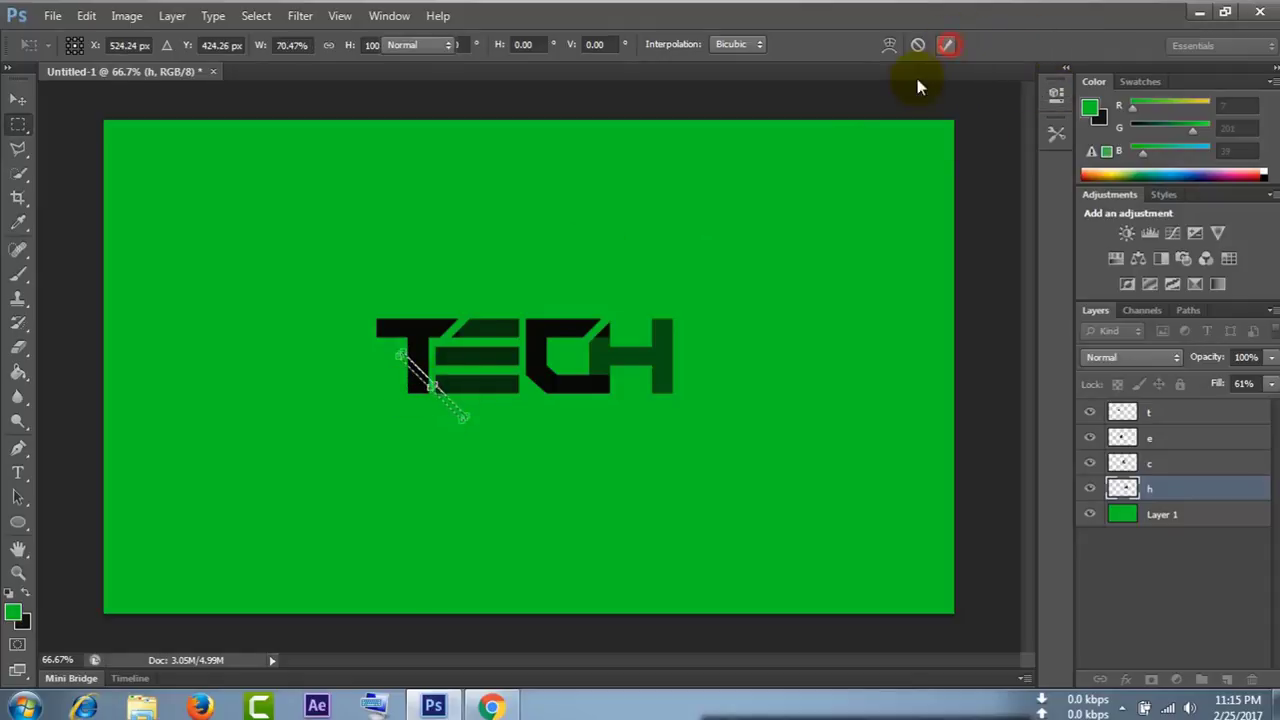
{"action": "left_click", "coordinate": [944, 44]}
{"action": "mouse_move", "coordinate": [432, 385]}
{"action": "left_mouse_down"}
{"action": "mouse_move", "coordinate": [600, 380]}
{"action": "mouse_move", "coordinate": [617, 403]}
{"action": "left_mouse_up"}
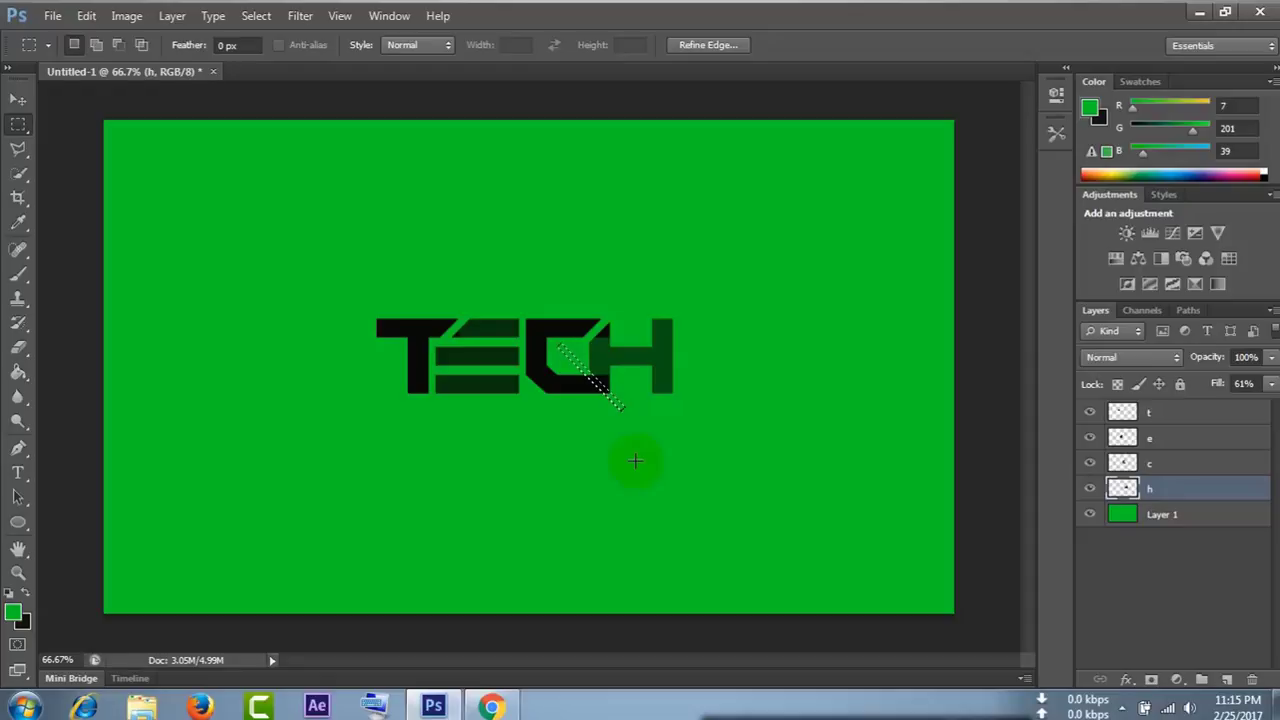
- On the t layer, draw a slanted four-sided Polygonal Lasso selection over the T and E
{"action": "left_click", "coordinate": [1147, 470]}
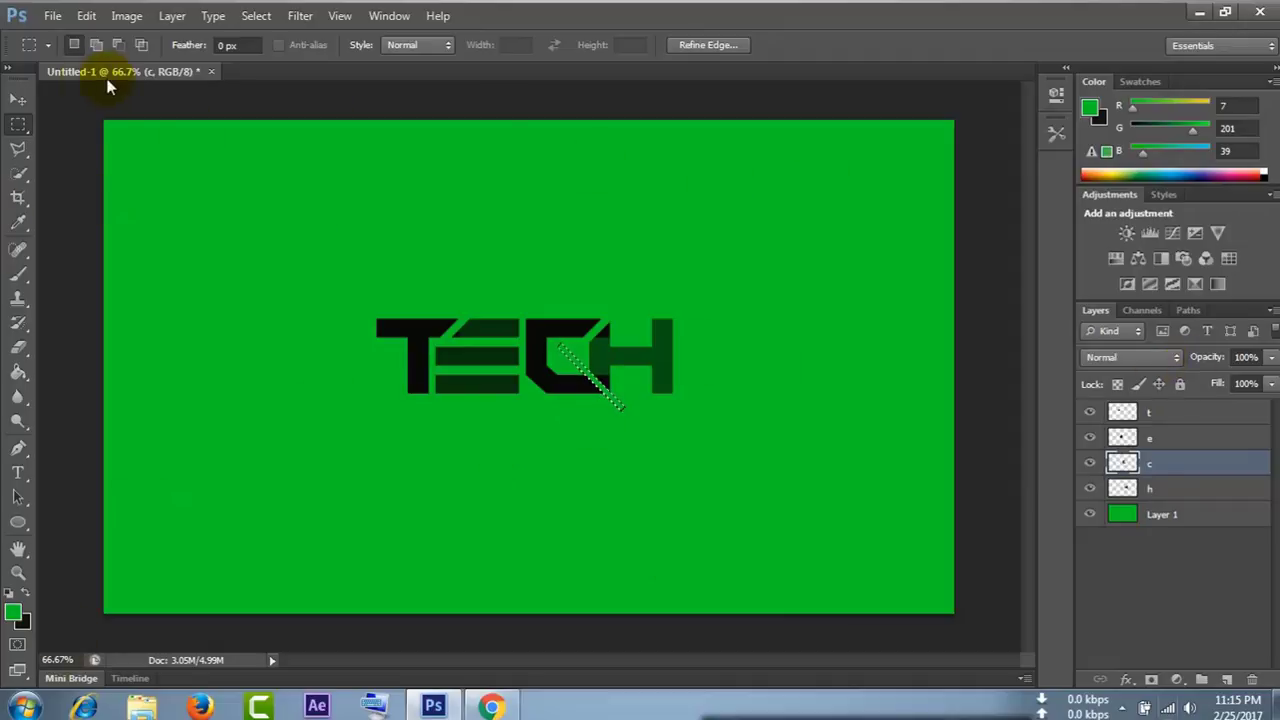
{"action": "left_click", "coordinate": [1162, 413]}
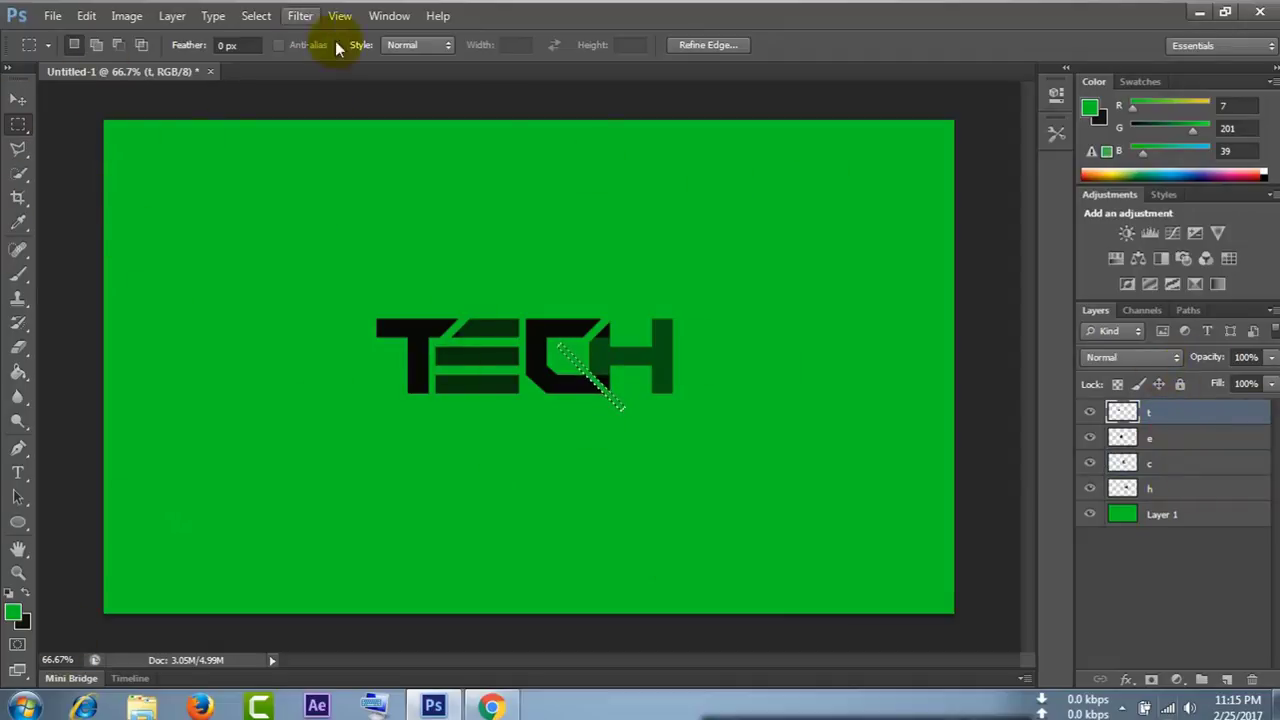
{"action": "left_click", "coordinate": [18, 148]}
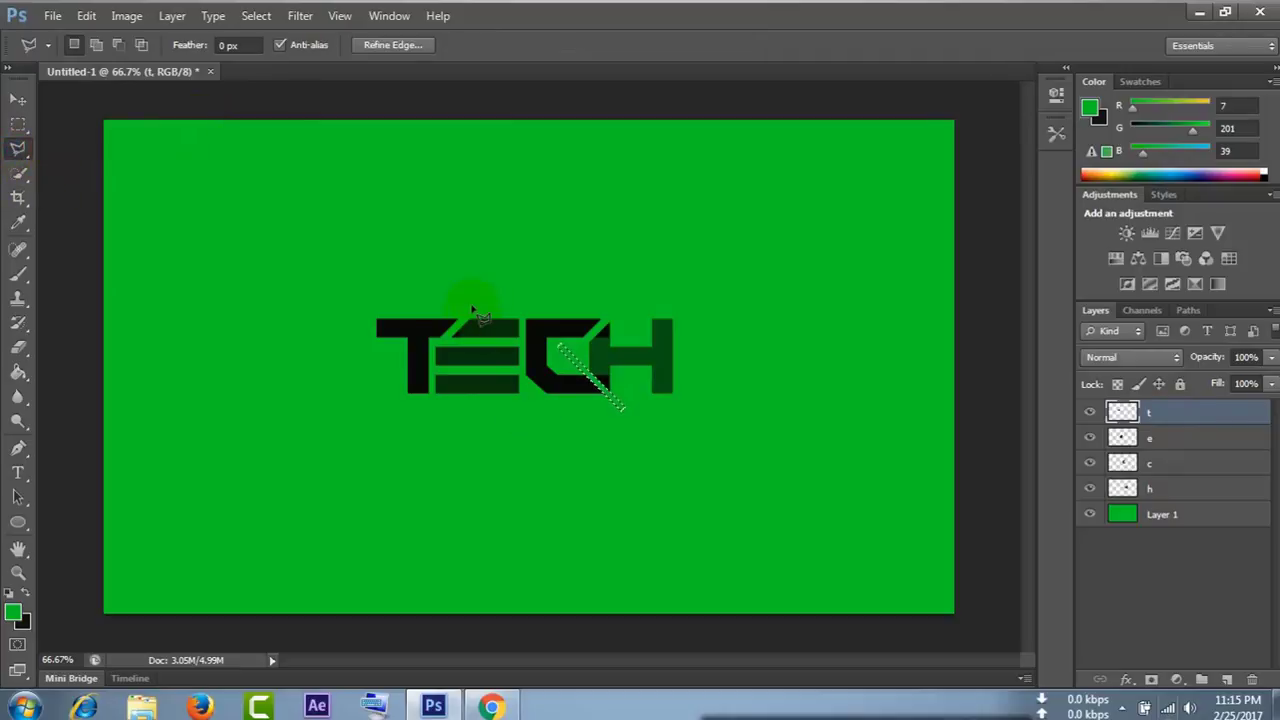
{"action": "left_click", "coordinate": [471, 309]}
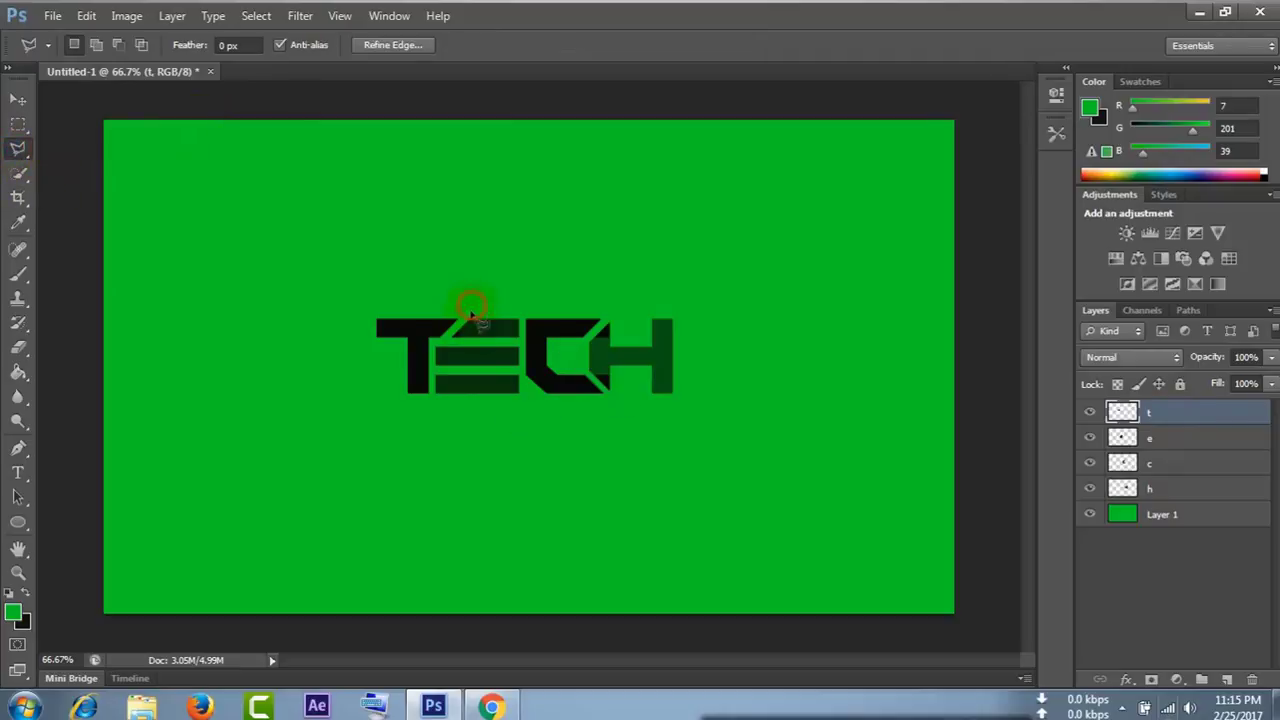
{"action": "left_click", "coordinate": [456, 393]}
{"action": "left_click", "coordinate": [530, 455]}
{"action": "left_click", "coordinate": [832, 425]}
{"action": "left_click", "coordinate": [738, 265]}
{"action": "left_click", "coordinate": [473, 310]}
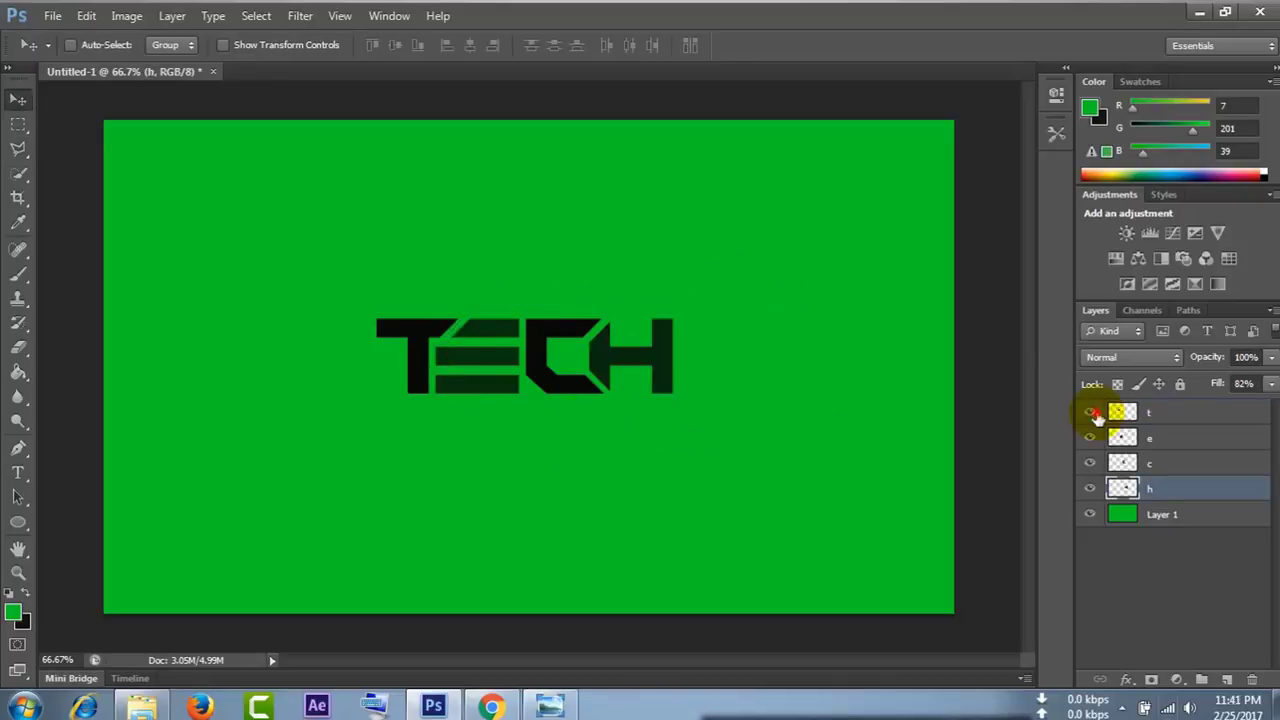
- Hide and reshow the t and h layers, then leave the c layer hidden
{"action": "left_click", "coordinate": [1092, 413]}
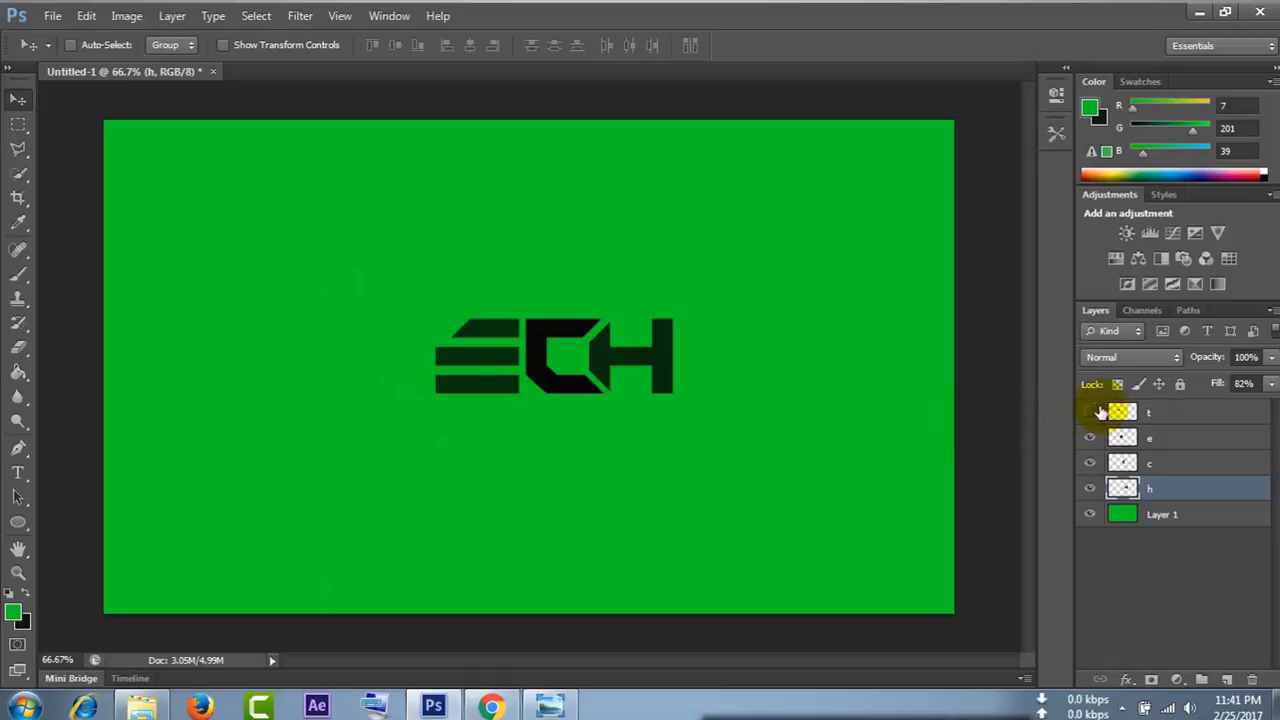
{"action": "left_click", "coordinate": [1090, 413]}
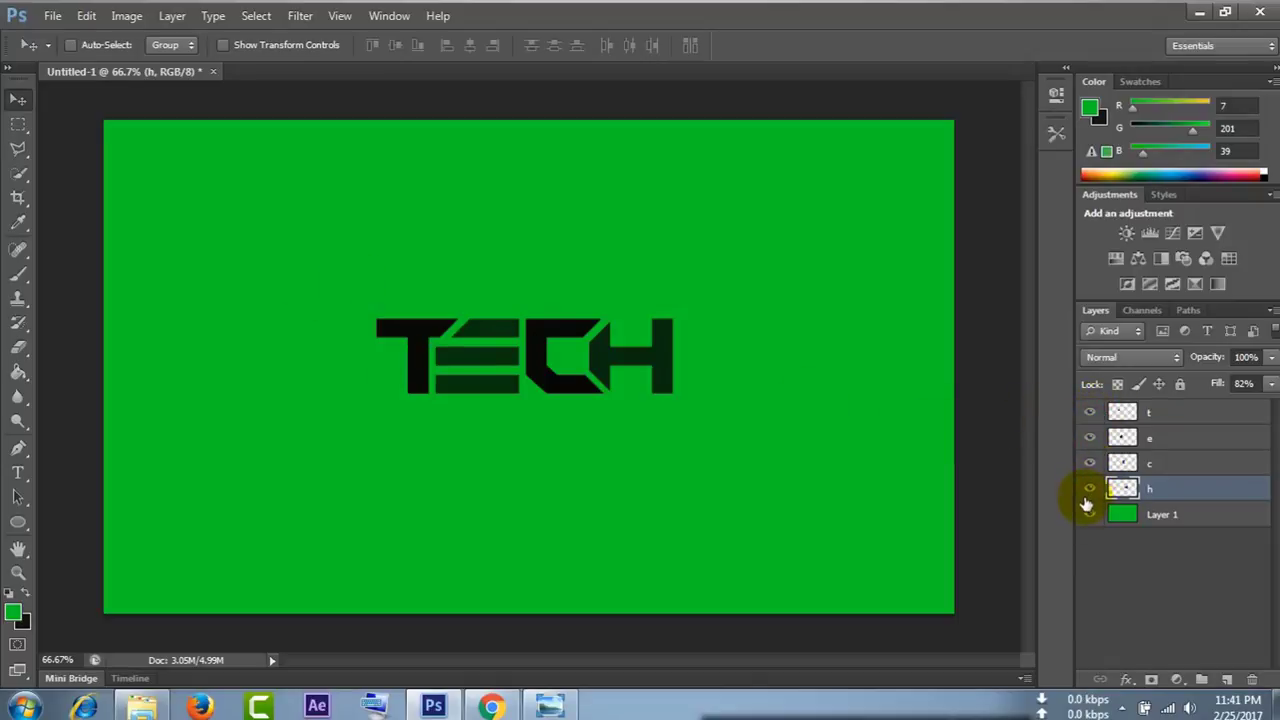
{"action": "left_click", "coordinate": [1088, 495]}
{"action": "left_click", "coordinate": [1089, 488]}
{"action": "left_click", "coordinate": [1089, 463]}
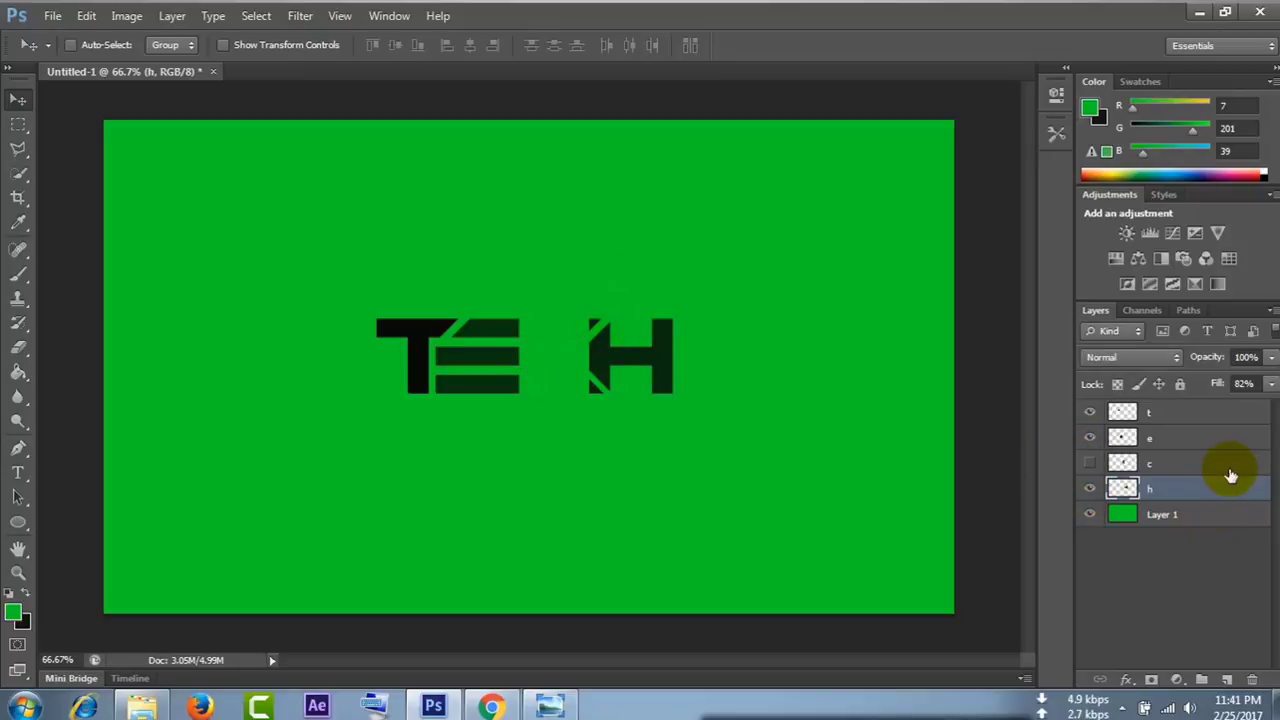
- Cut a triangular notch from the H's left leg and deselect
{"action": "left_click", "coordinate": [18, 148]}
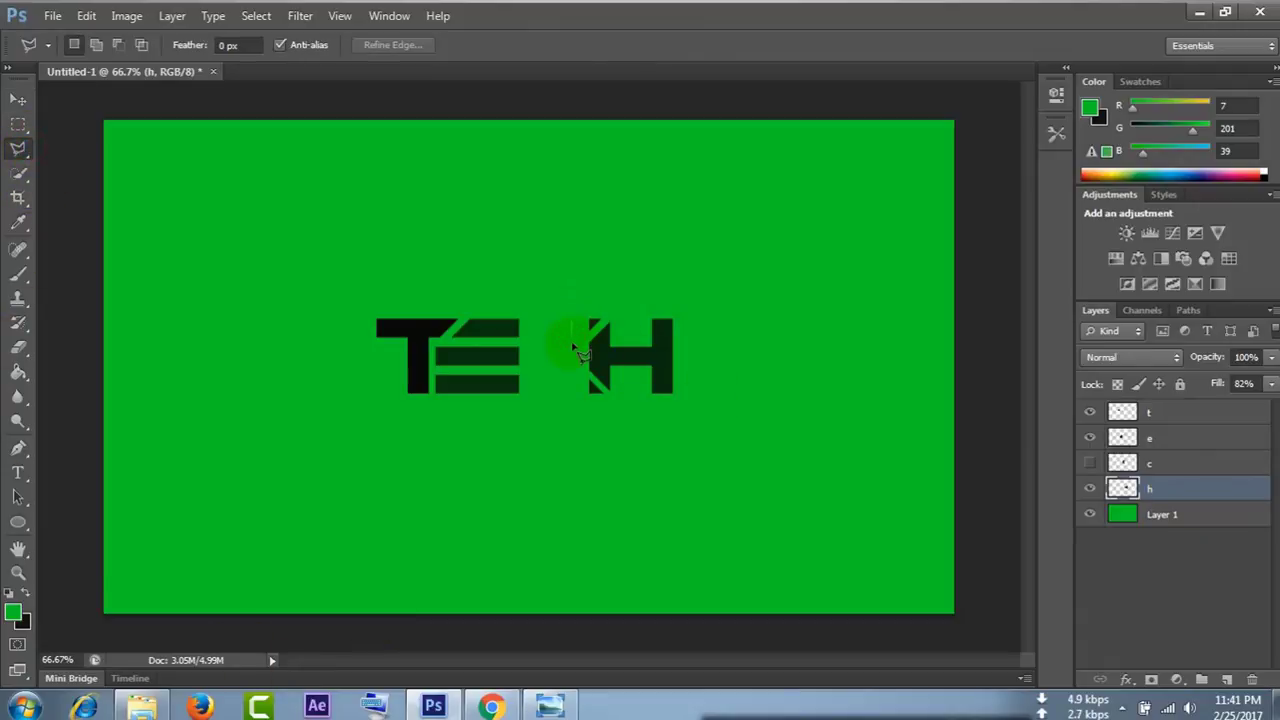
{"action": "left_click", "coordinate": [600, 300]}
{"action": "left_click", "coordinate": [583, 322]}
{"action": "key", "text": "Return"}
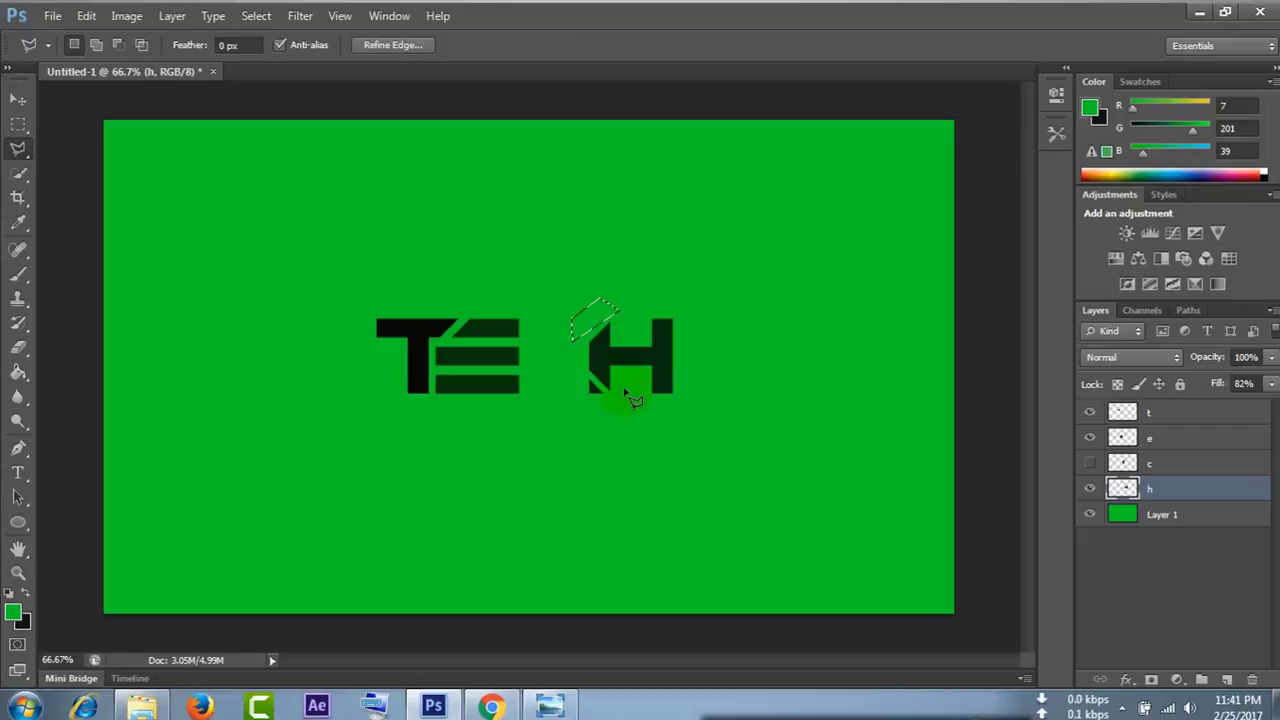
{"action": "left_click", "coordinate": [566, 402]}
{"action": "left_click", "coordinate": [606, 398]}
{"action": "left_click", "coordinate": [636, 411]}
{"action": "double_click", "coordinate": [568, 400]}
{"action": "key", "text": "Delete"}
{"action": "key", "text": "ctrl+d"}
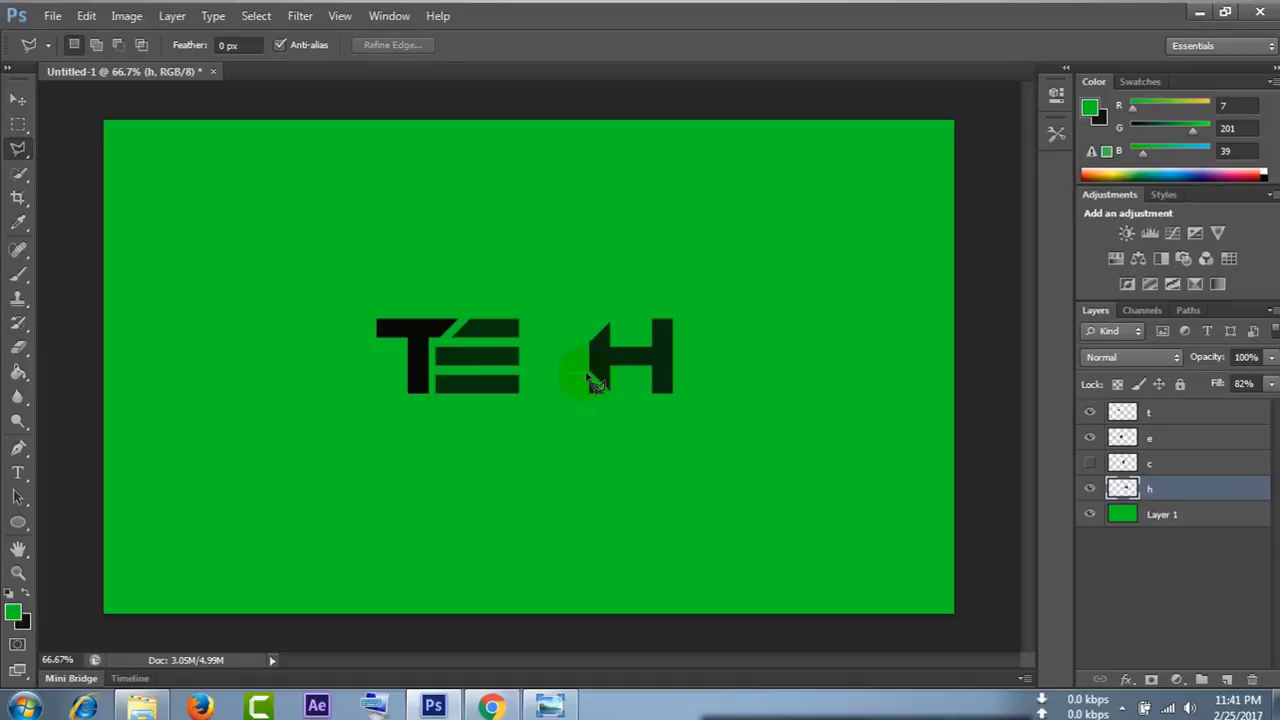
- Select a wedge at the H's lower left, reshow the C, delete the overlap and deselect
{"action": "left_click", "coordinate": [577, 374]}
{"action": "left_click", "coordinate": [630, 418]}
{"action": "left_click", "coordinate": [566, 413]}
{"action": "left_click", "coordinate": [580, 382]}
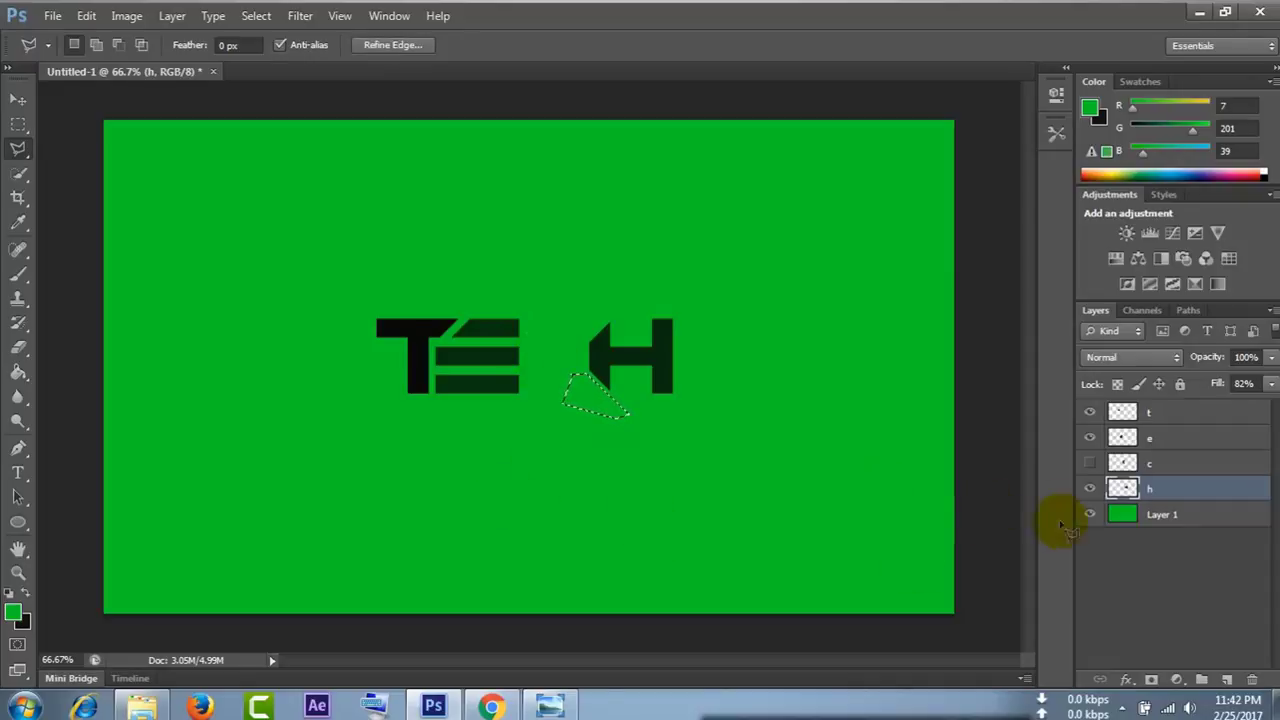
{"action": "left_click", "coordinate": [1090, 466]}
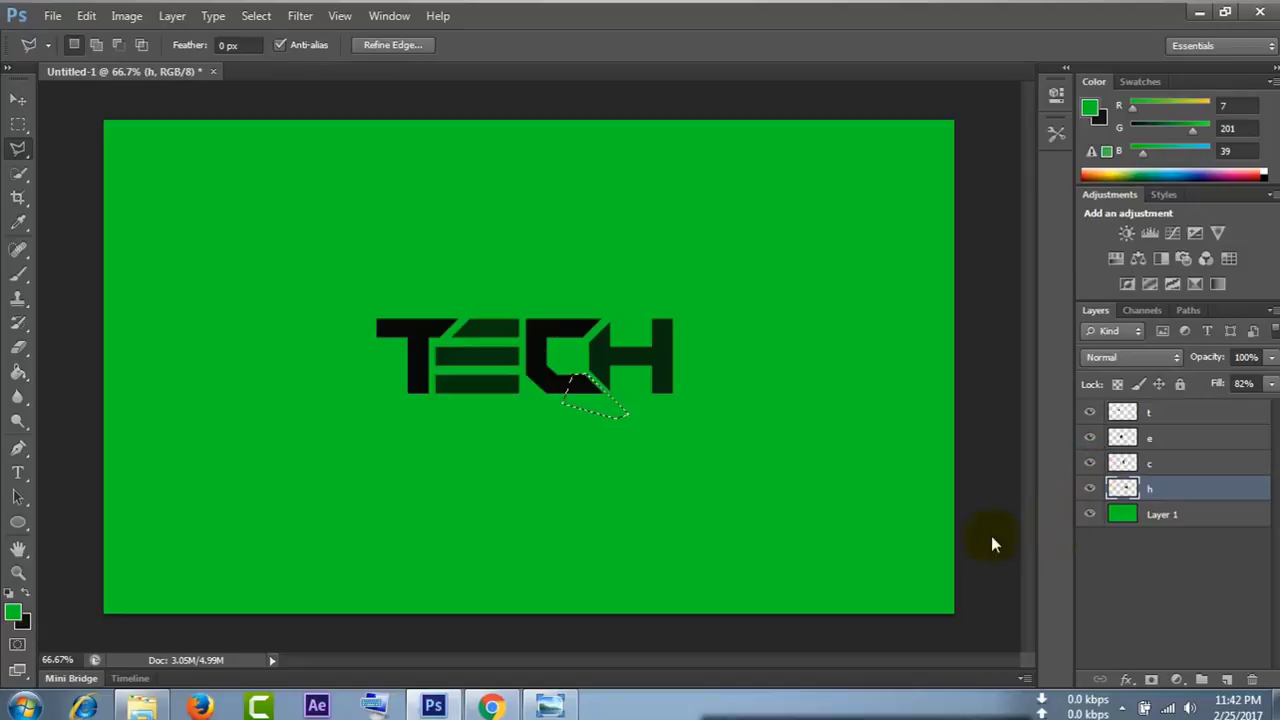
{"action": "key", "text": "Delete"}
{"action": "key", "text": "ctrl+d"}
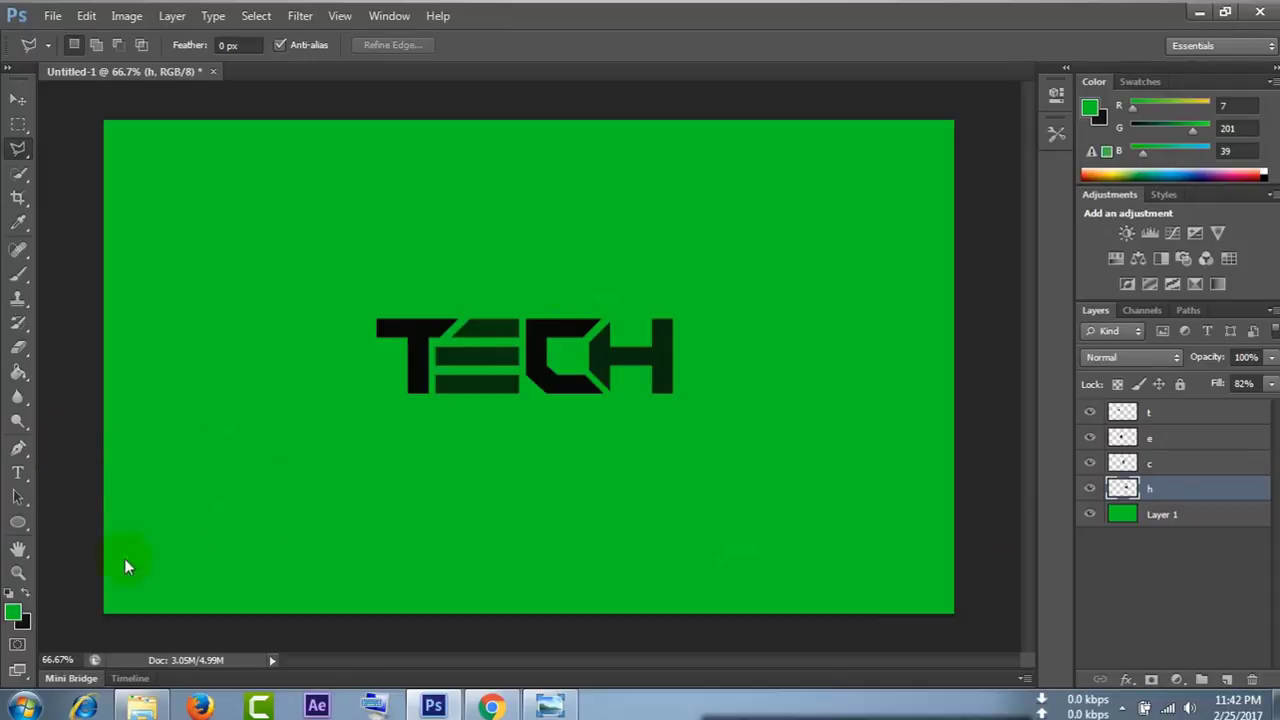
- Raise the e layer's opacity and the h layer's fill to 100%
{"action": "left_click", "coordinate": [1271, 357]}
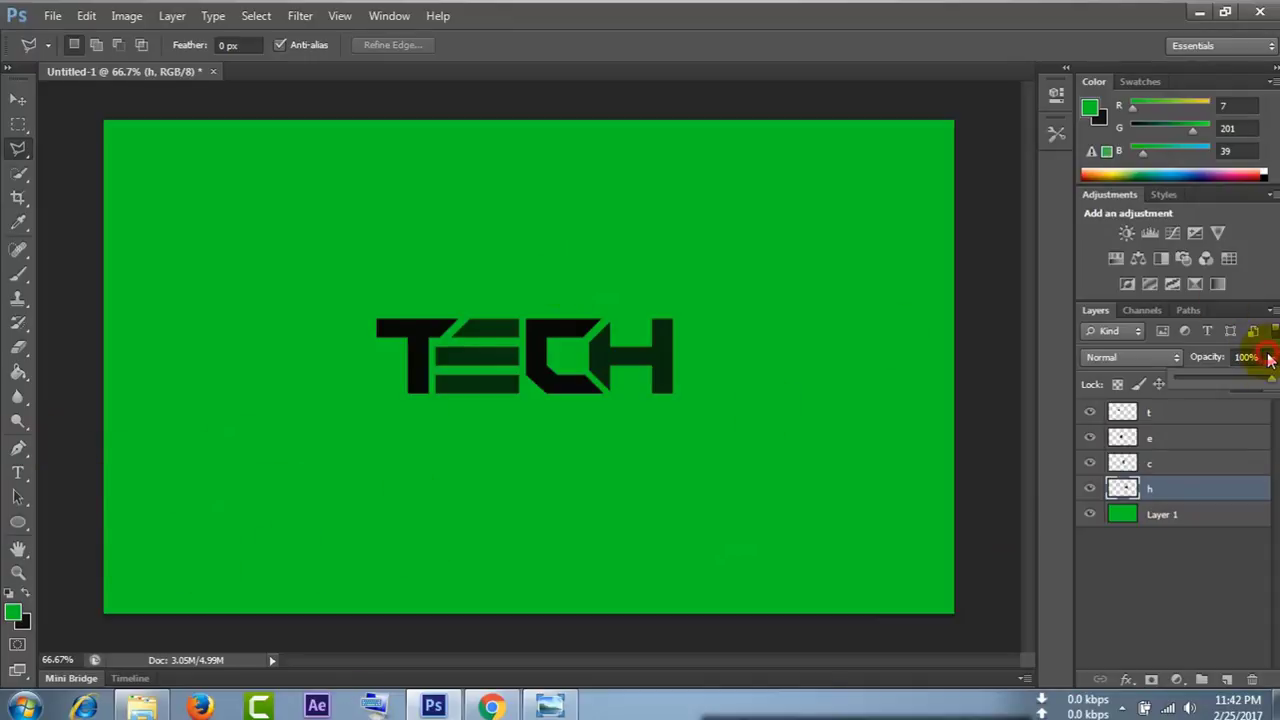
{"action": "left_click", "coordinate": [1185, 432]}
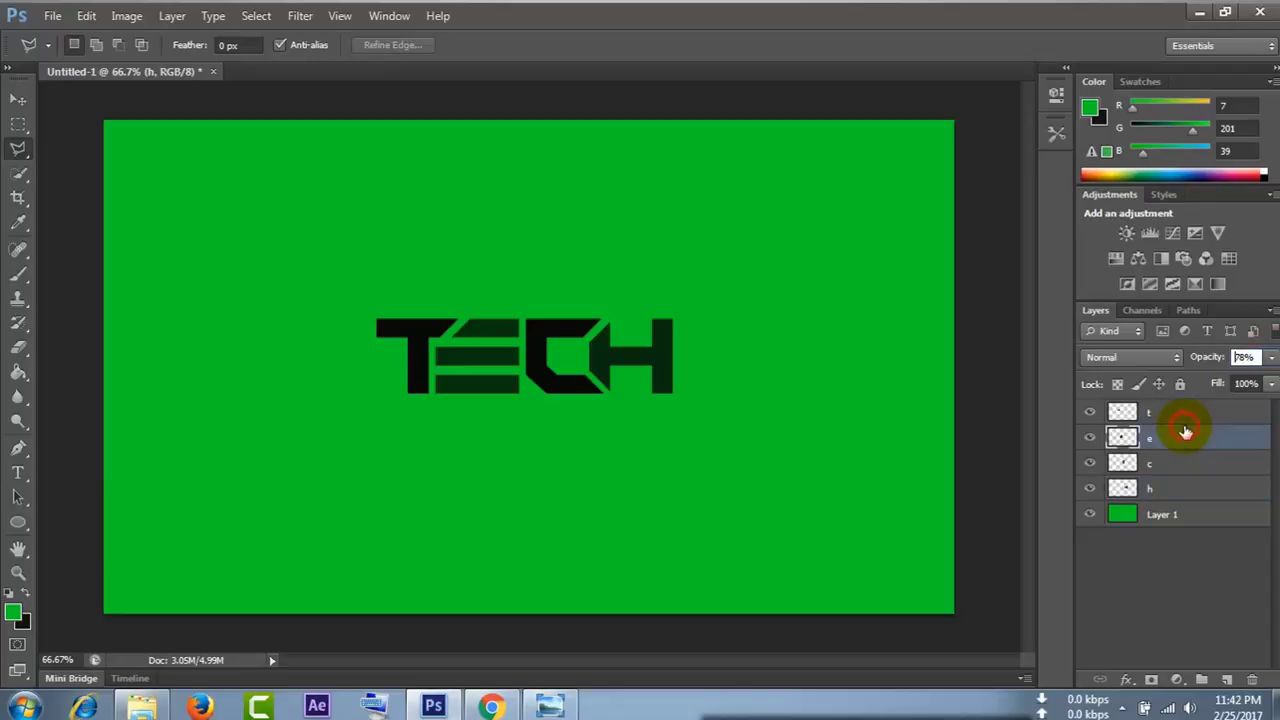
{"action": "left_click", "coordinate": [1271, 384]}
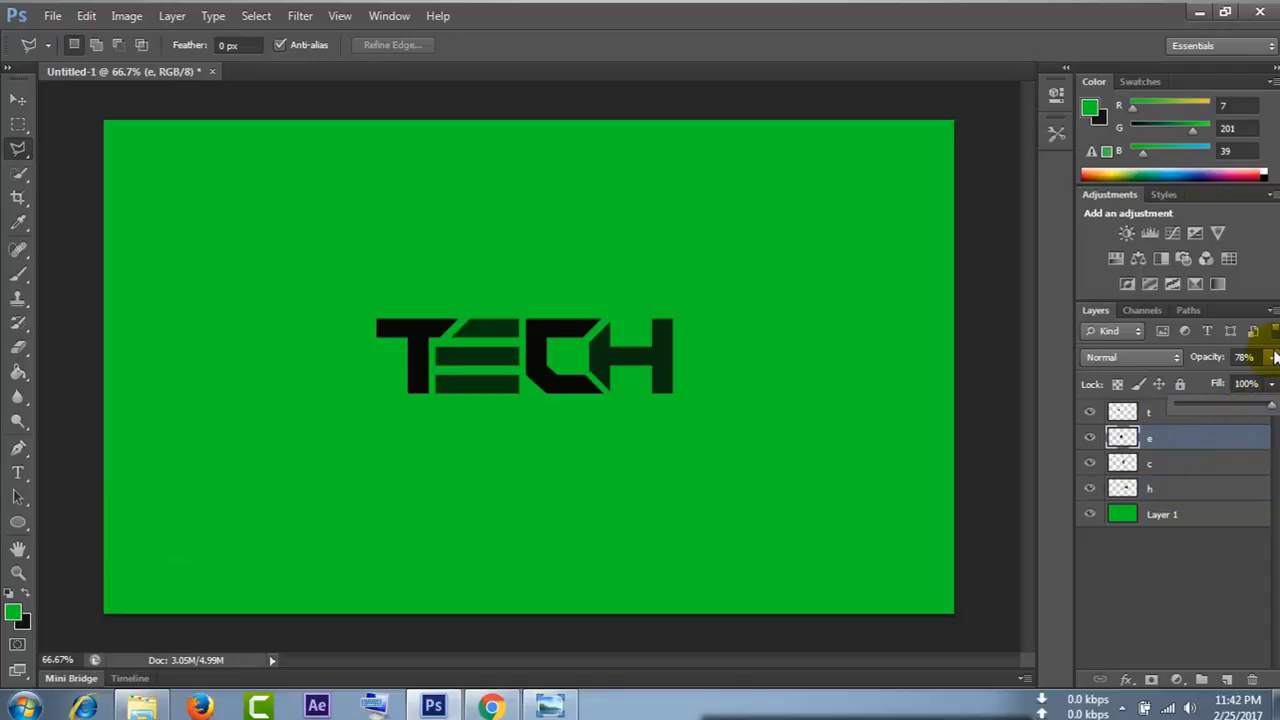
{"action": "left_click", "coordinate": [1271, 357]}
{"action": "left_click_drag", "start_coordinate": [1249, 378], "coordinate": [1275, 378]}
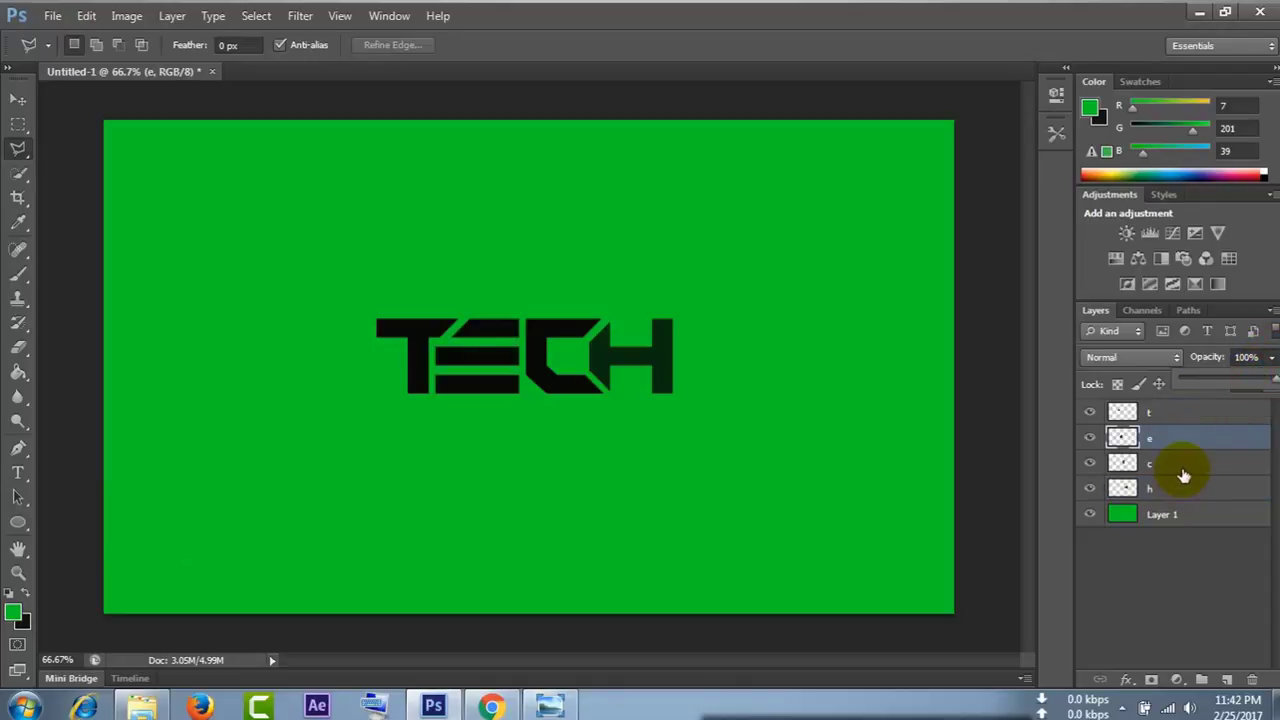
{"action": "left_click", "coordinate": [1180, 489]}
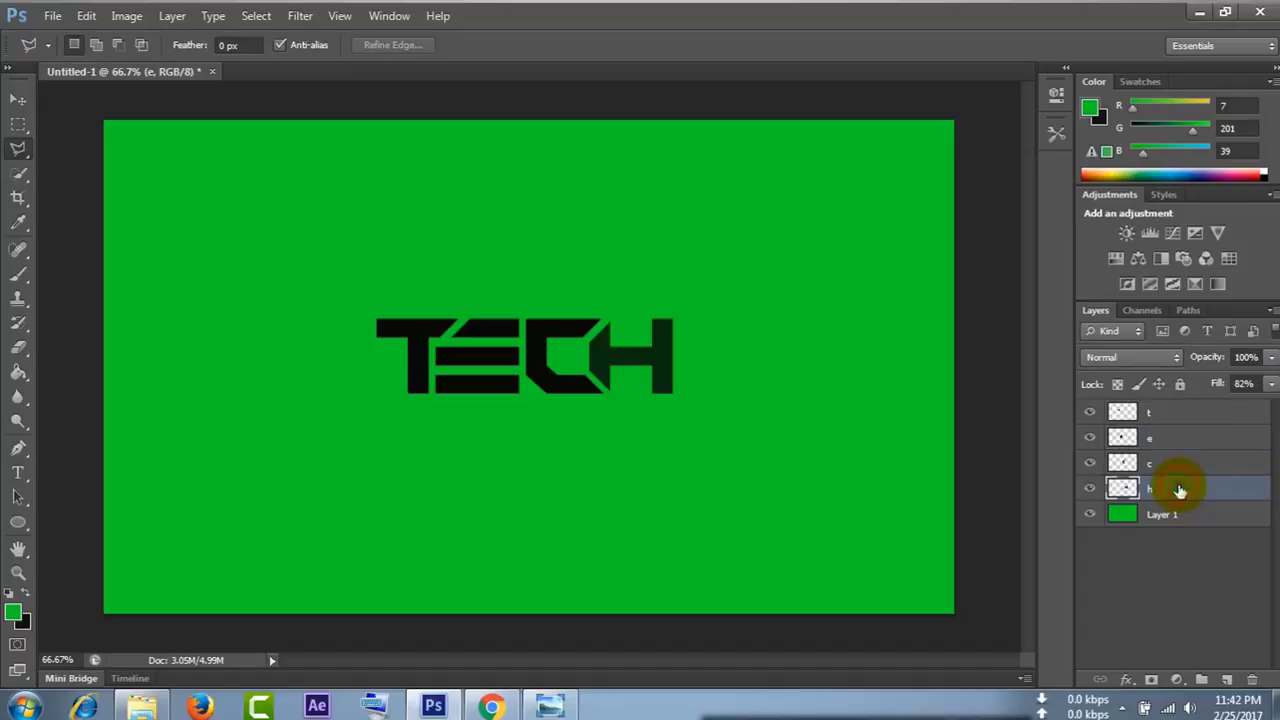
{"action": "left_click", "coordinate": [1271, 386]}
{"action": "left_click_drag", "start_coordinate": [1265, 413], "coordinate": [1275, 411]}
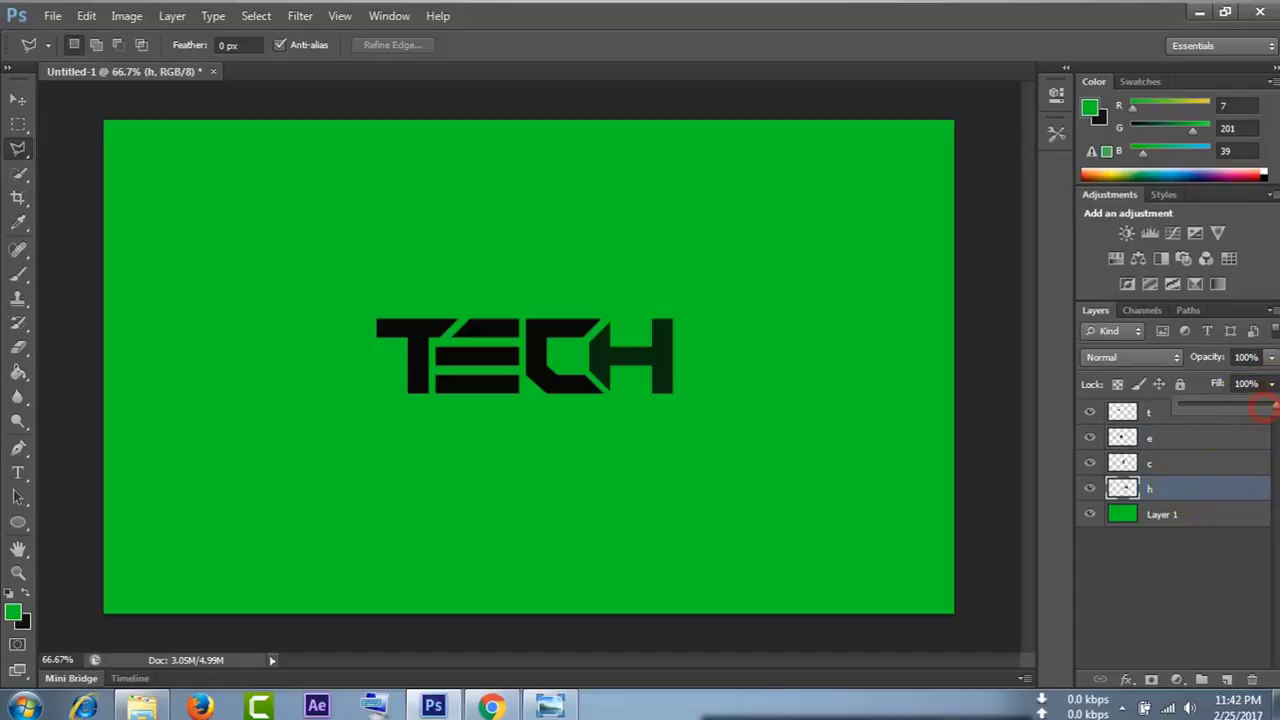
- Merge the t, e, c and h letter layers into one layer
{"action": "left_click", "coordinate": [1170, 498]}
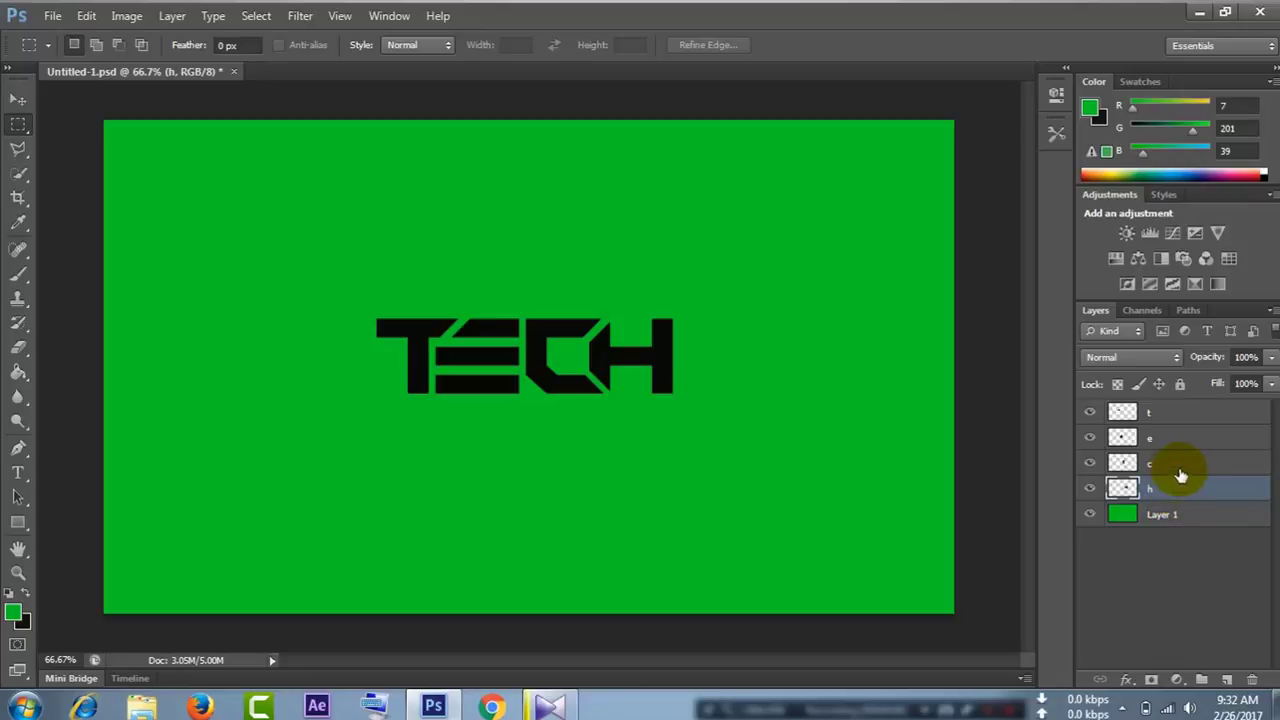
{"action": "left_click", "coordinate": [1168, 463], "text": "shift"}
{"action": "left_click", "coordinate": [1167, 417], "text": "shift"}
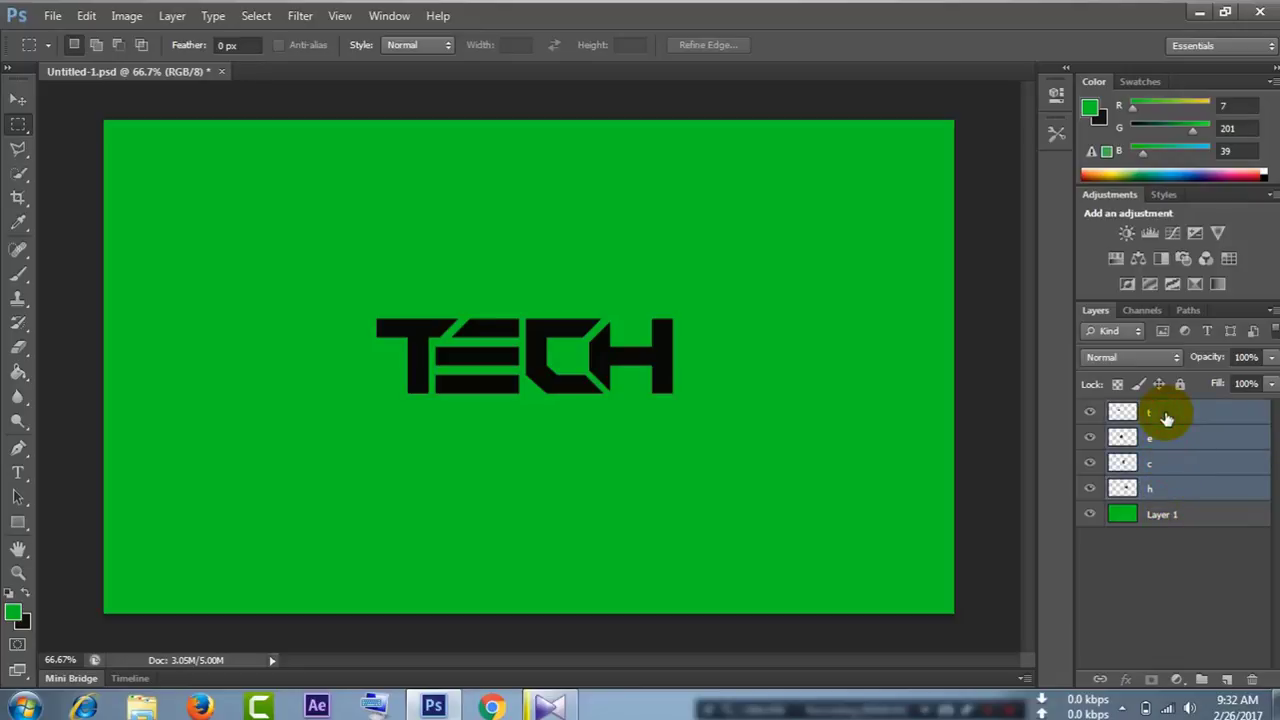
{"action": "right_click", "coordinate": [1167, 417]}
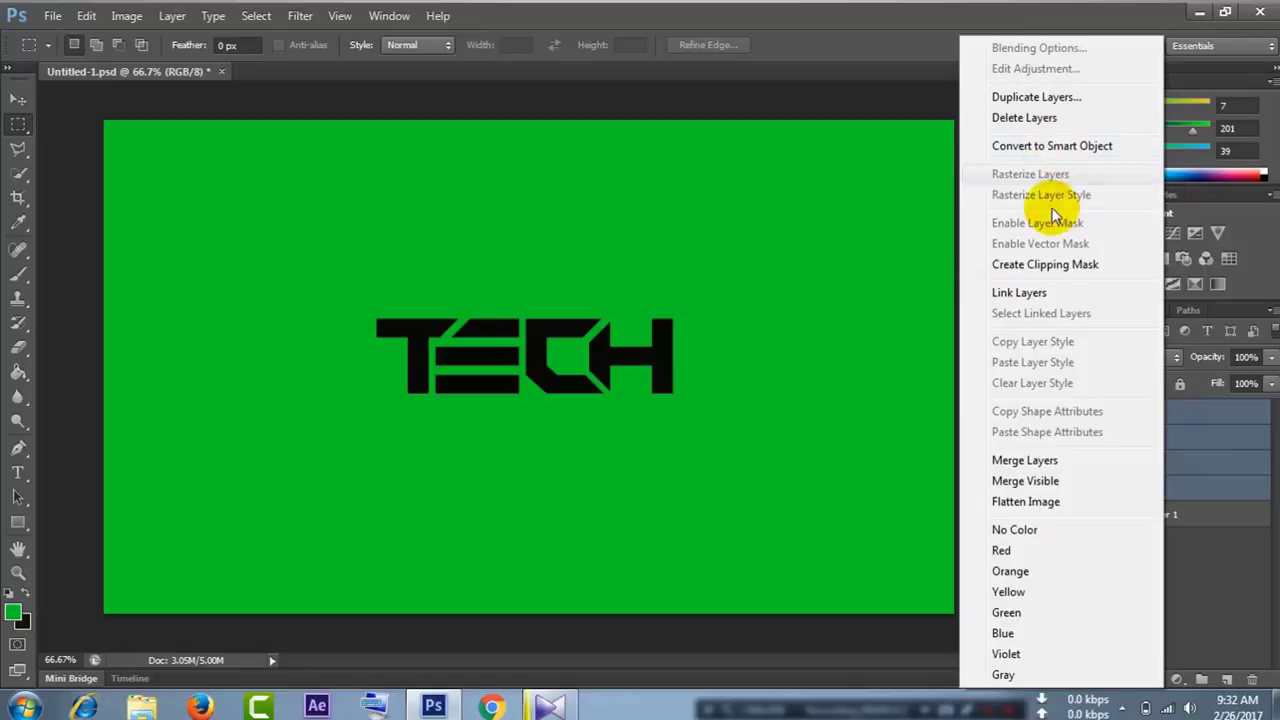
{"action": "left_click", "coordinate": [1046, 463]}
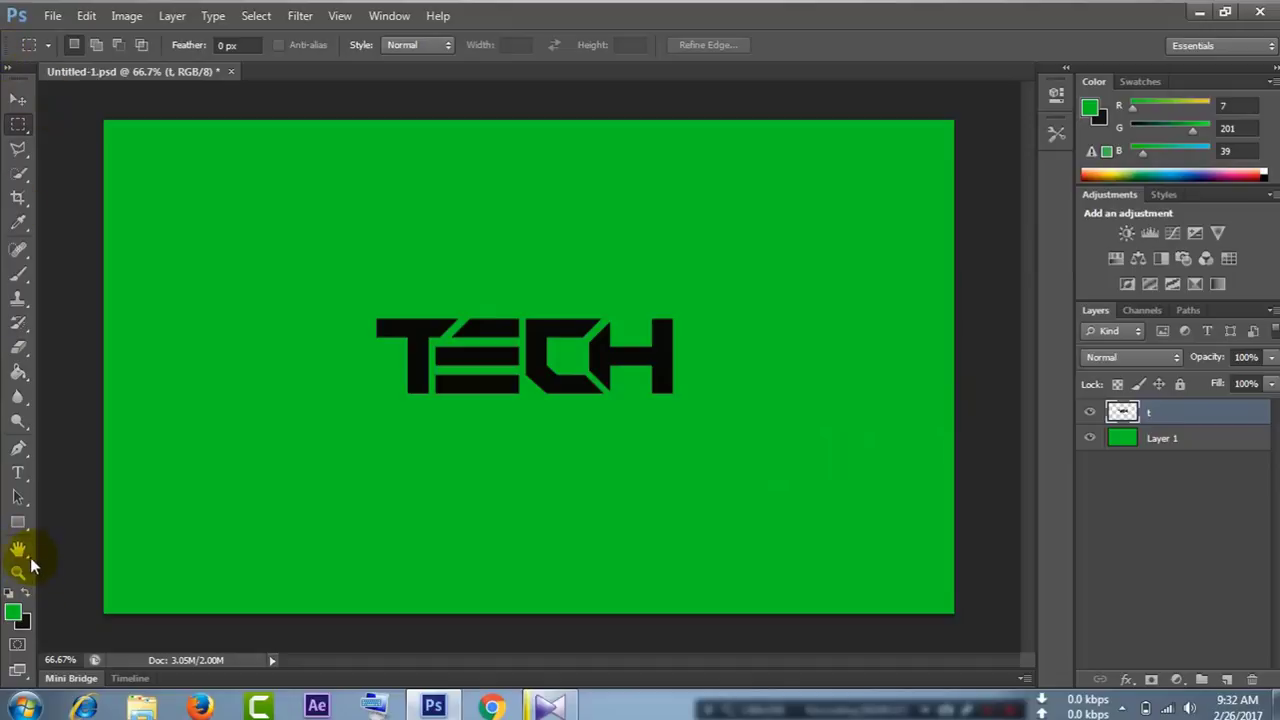
- Draw a large circle around the TECH word with the Ellipse Tool
{"action": "left_click", "coordinate": [20, 528]}
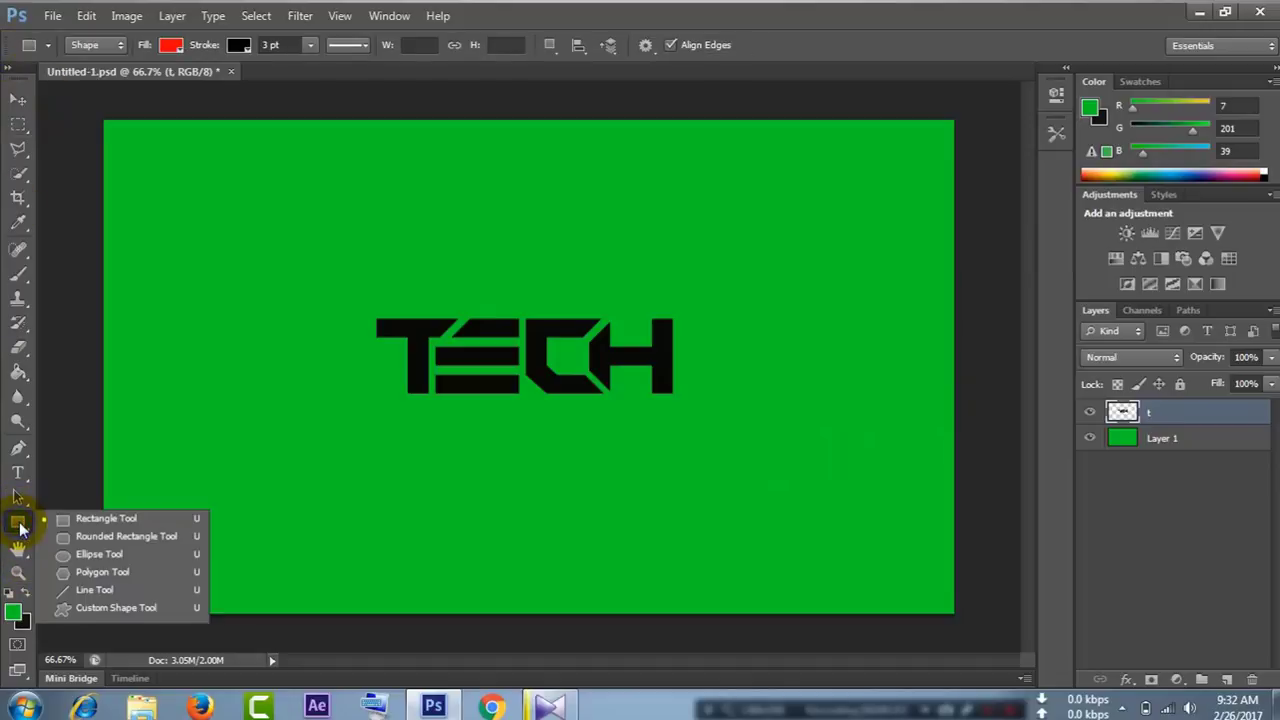
{"action": "right_click", "coordinate": [18, 523]}
{"action": "left_click", "coordinate": [90, 555]}
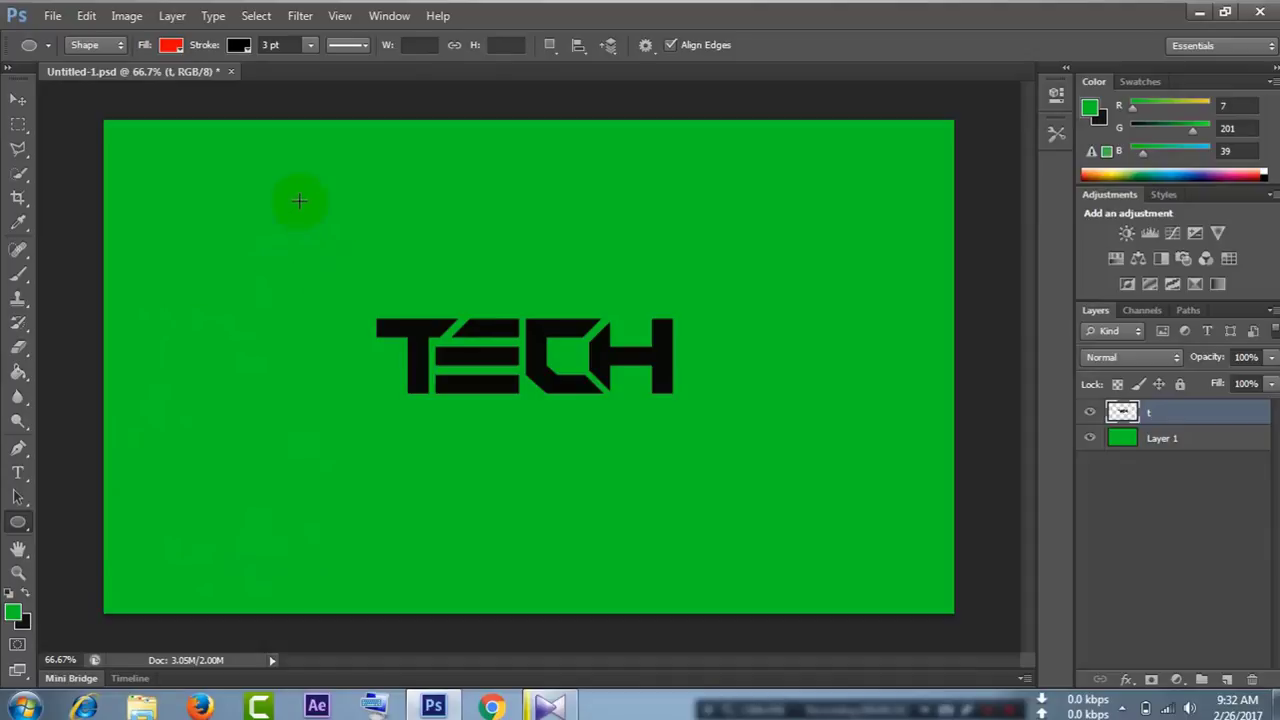
{"action": "left_click_drag", "start_coordinate": [299, 201], "coordinate": [902, 566]}
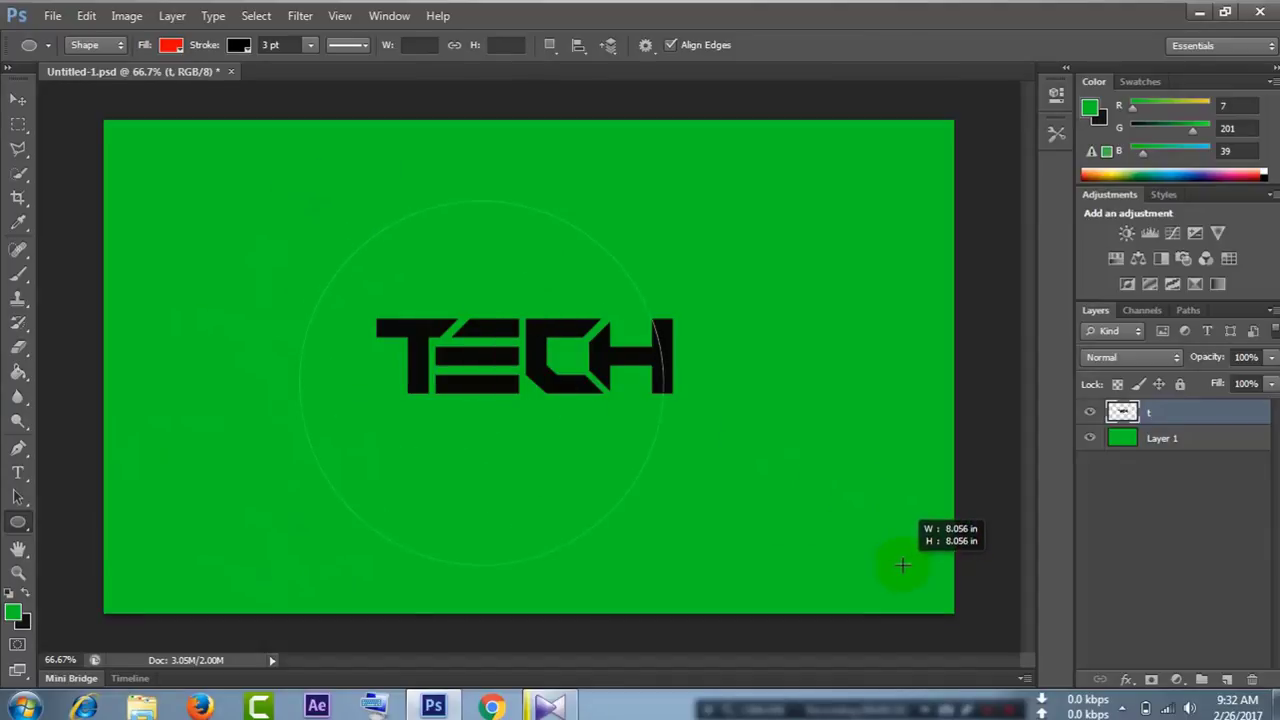
{"action": "left_click_drag", "start_coordinate": [902, 566], "coordinate": [899, 556]}
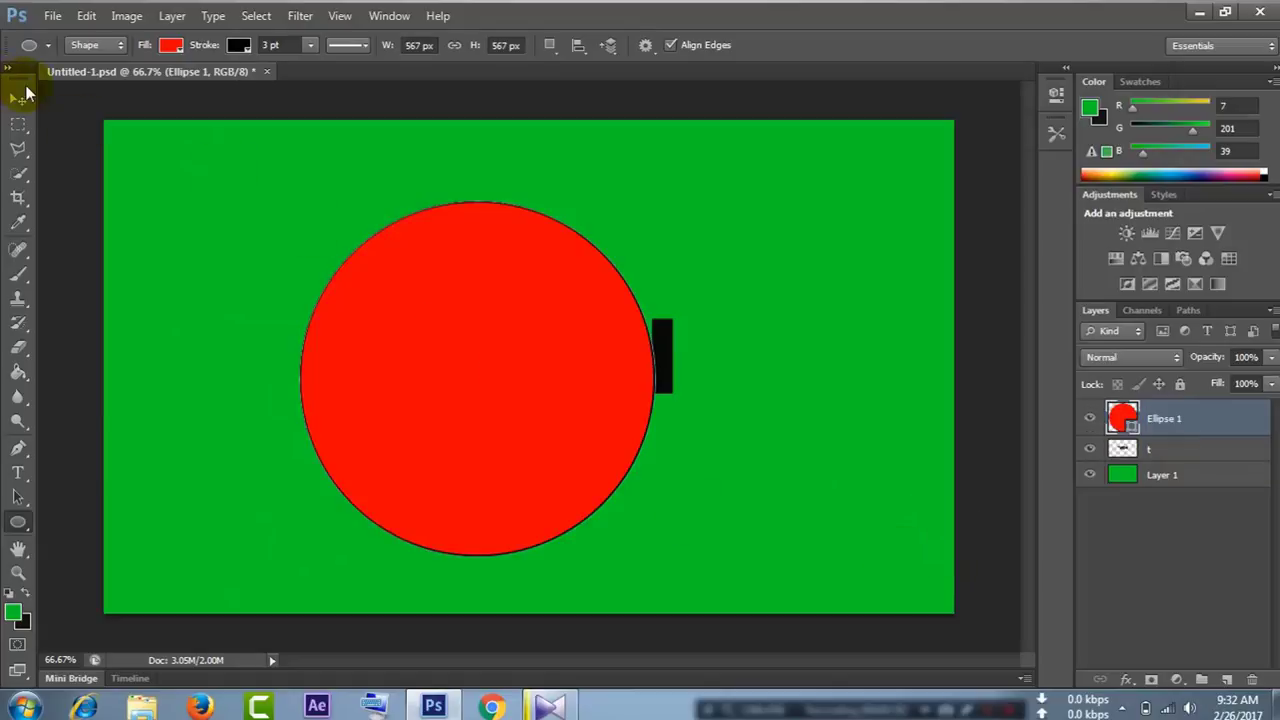
- Give the circle no fill and a black 20.55 pt stroke, then centre it on TECH
{"action": "left_click", "coordinate": [174, 47]}
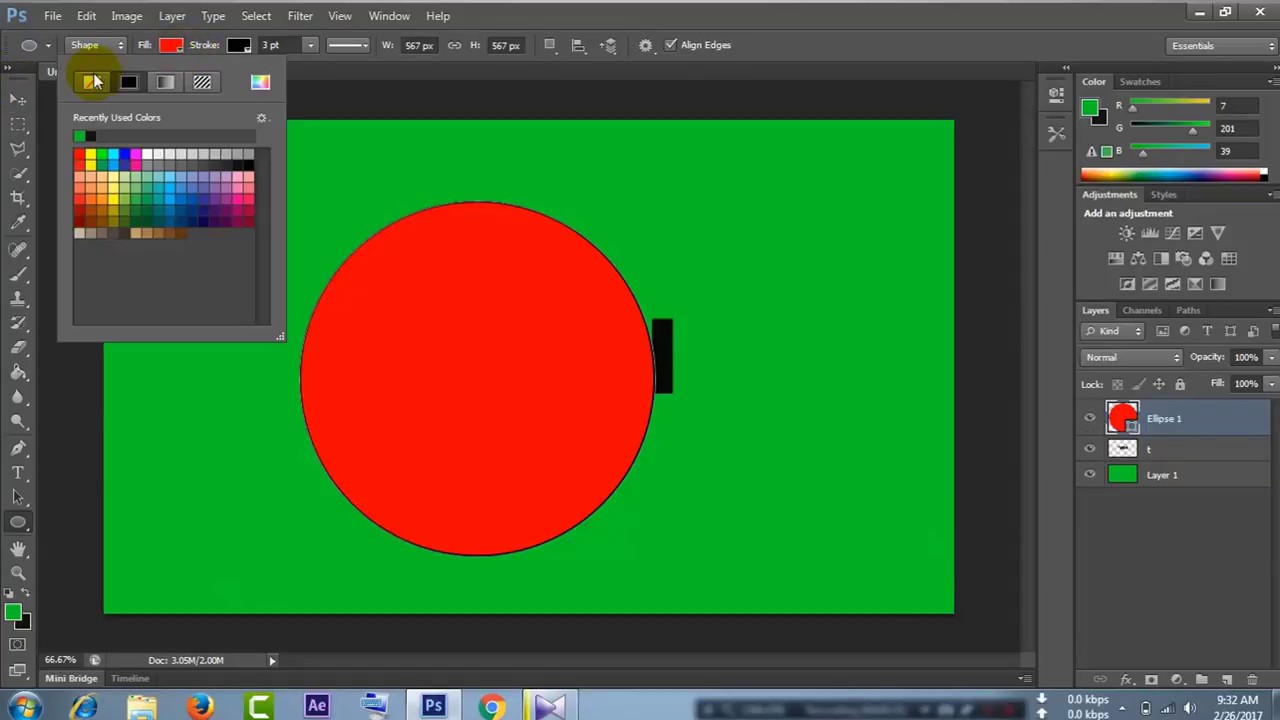
{"action": "left_click", "coordinate": [91, 81]}
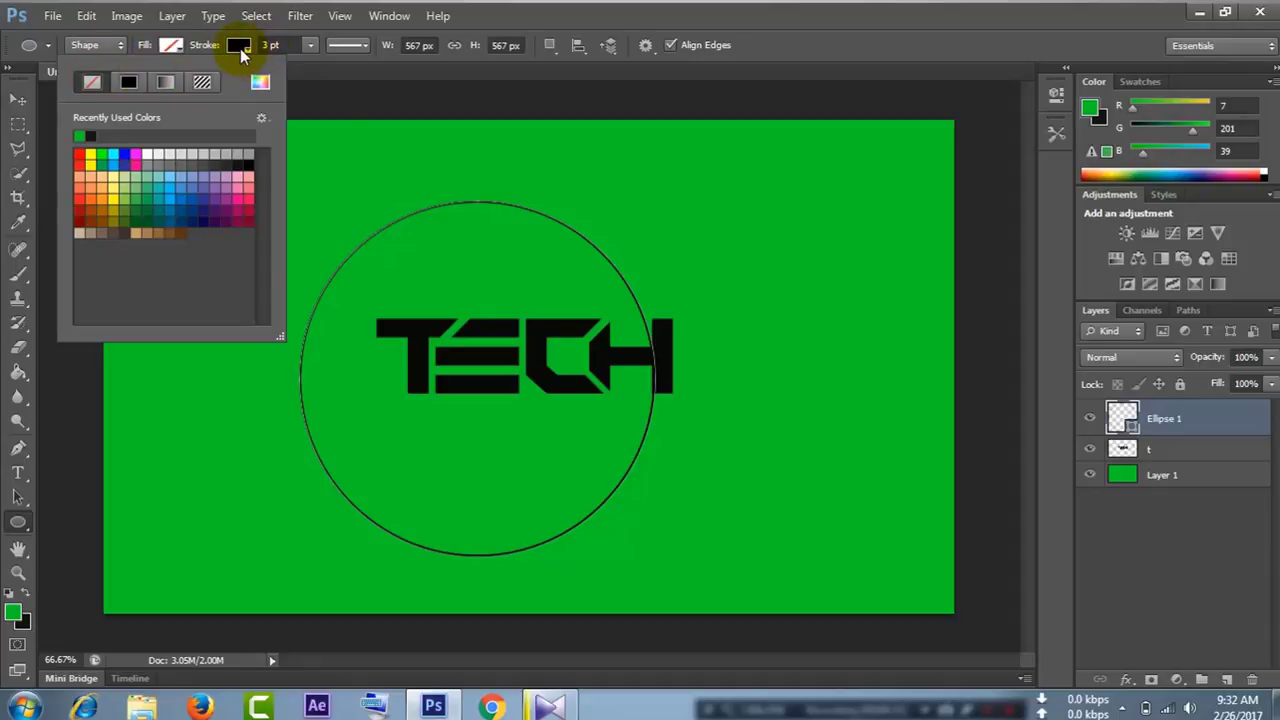
{"action": "left_click", "coordinate": [240, 48]}
{"action": "left_click", "coordinate": [239, 48]}
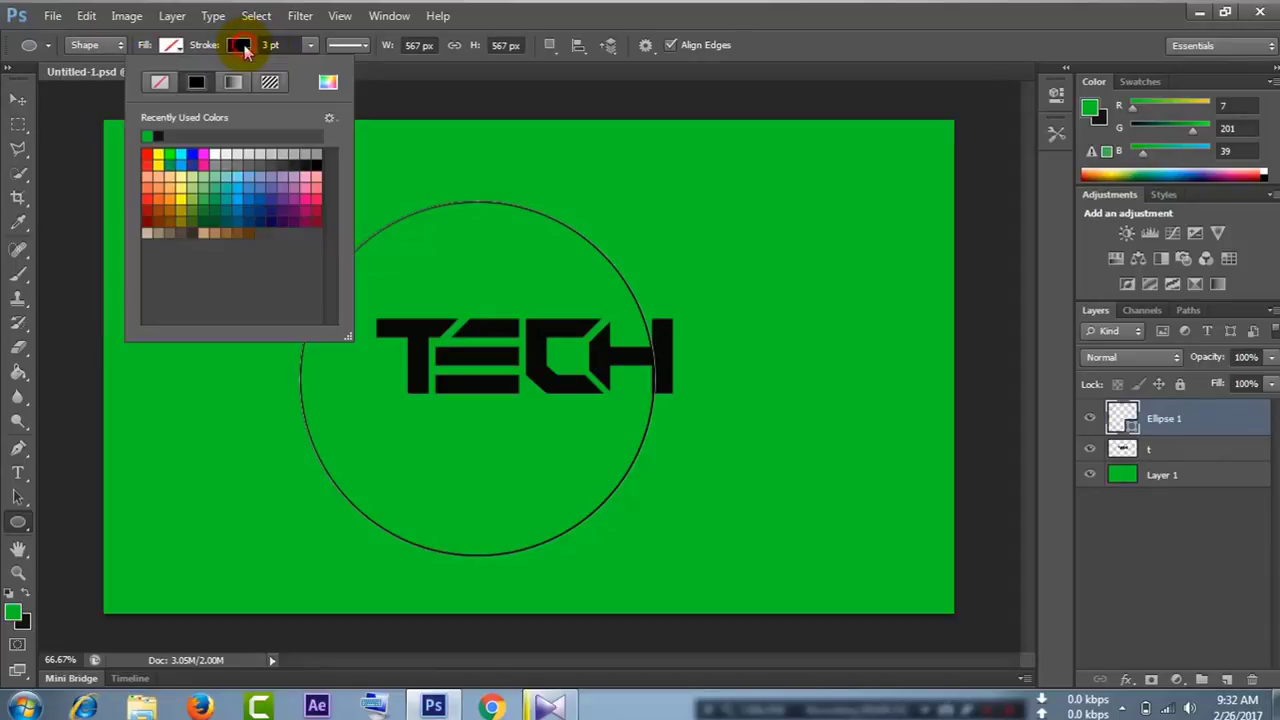
{"action": "left_click", "coordinate": [195, 80]}
{"action": "left_click", "coordinate": [348, 45]}
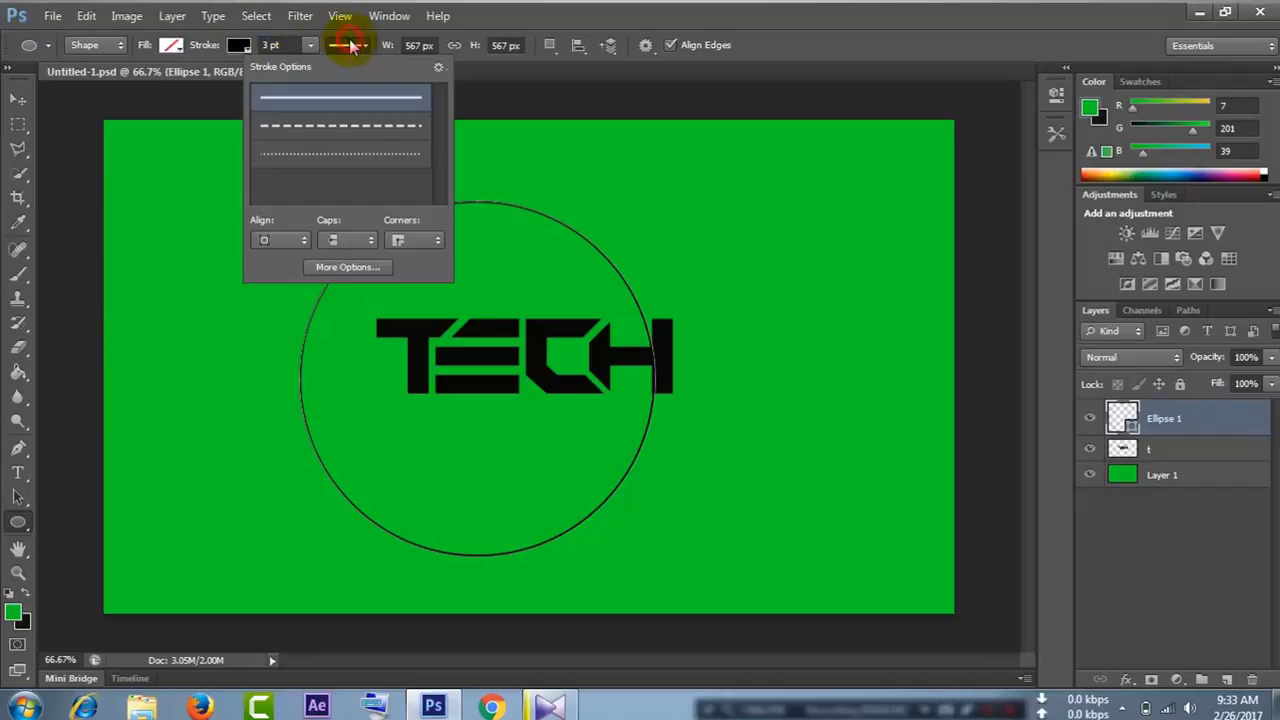
{"action": "left_click", "coordinate": [308, 47]}
{"action": "left_click_drag", "start_coordinate": [308, 50], "coordinate": [340, 71]}
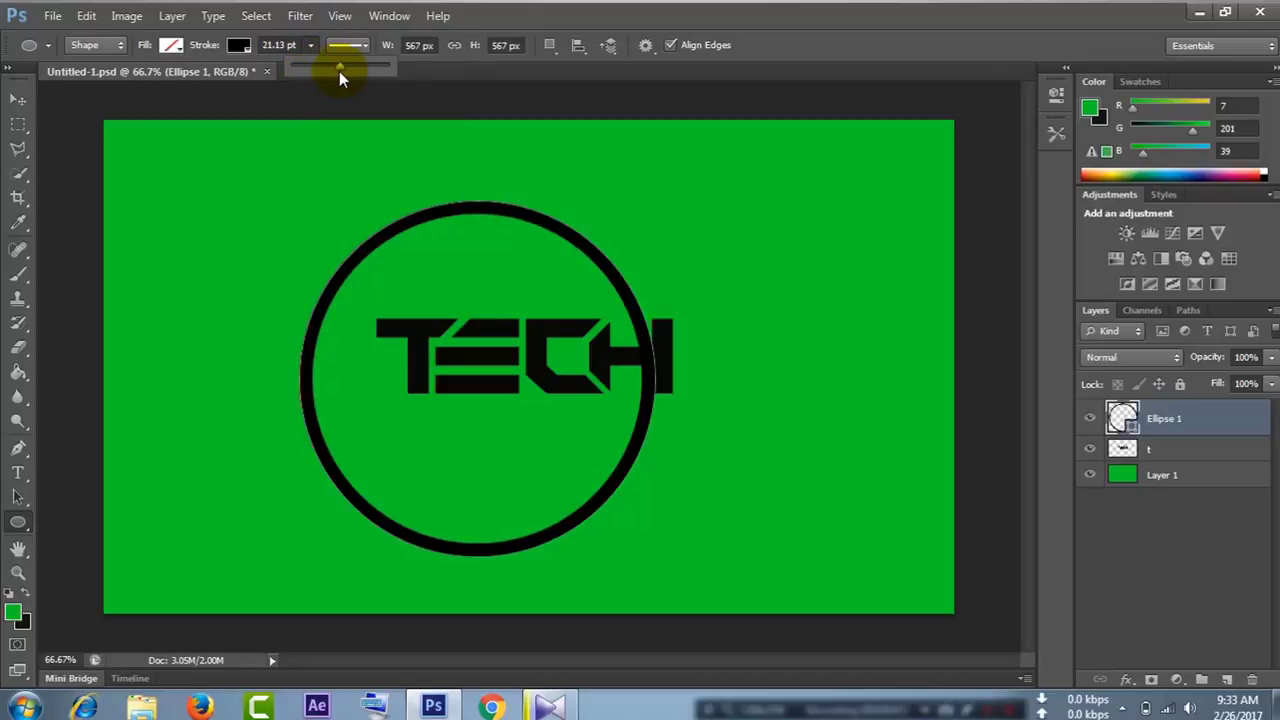
{"action": "left_click_drag", "start_coordinate": [339, 71], "coordinate": [338, 71]}
{"action": "left_click", "coordinate": [21, 104]}
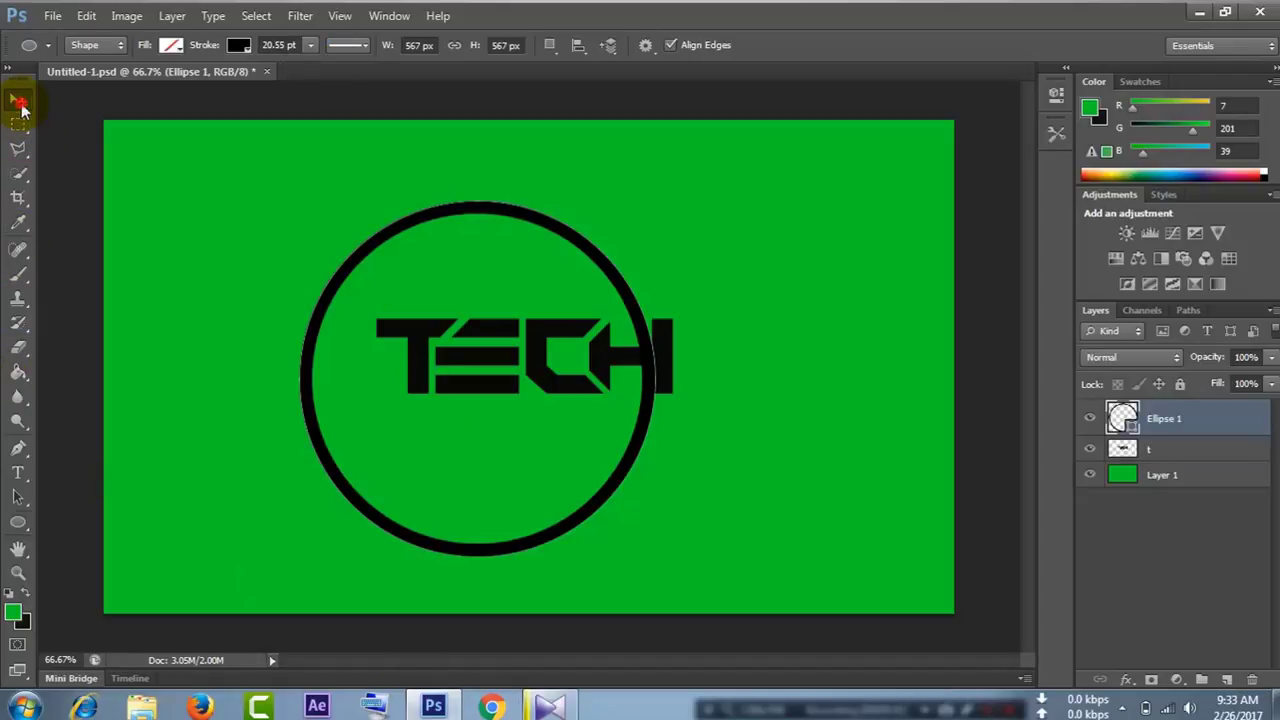
{"action": "left_click_drag", "start_coordinate": [520, 465], "coordinate": [572, 442]}
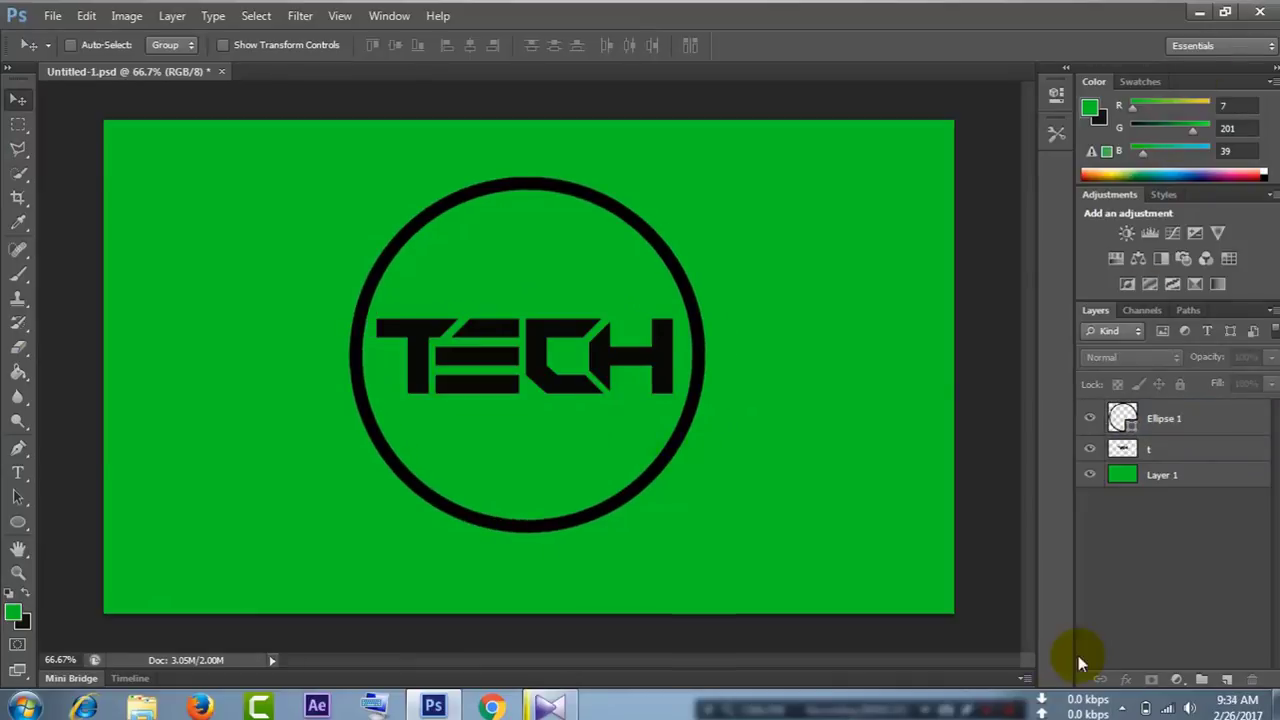
- Merge the TECH letters layer into the Ellipse 1 ring layer
{"action": "left_click", "coordinate": [1150, 460]}
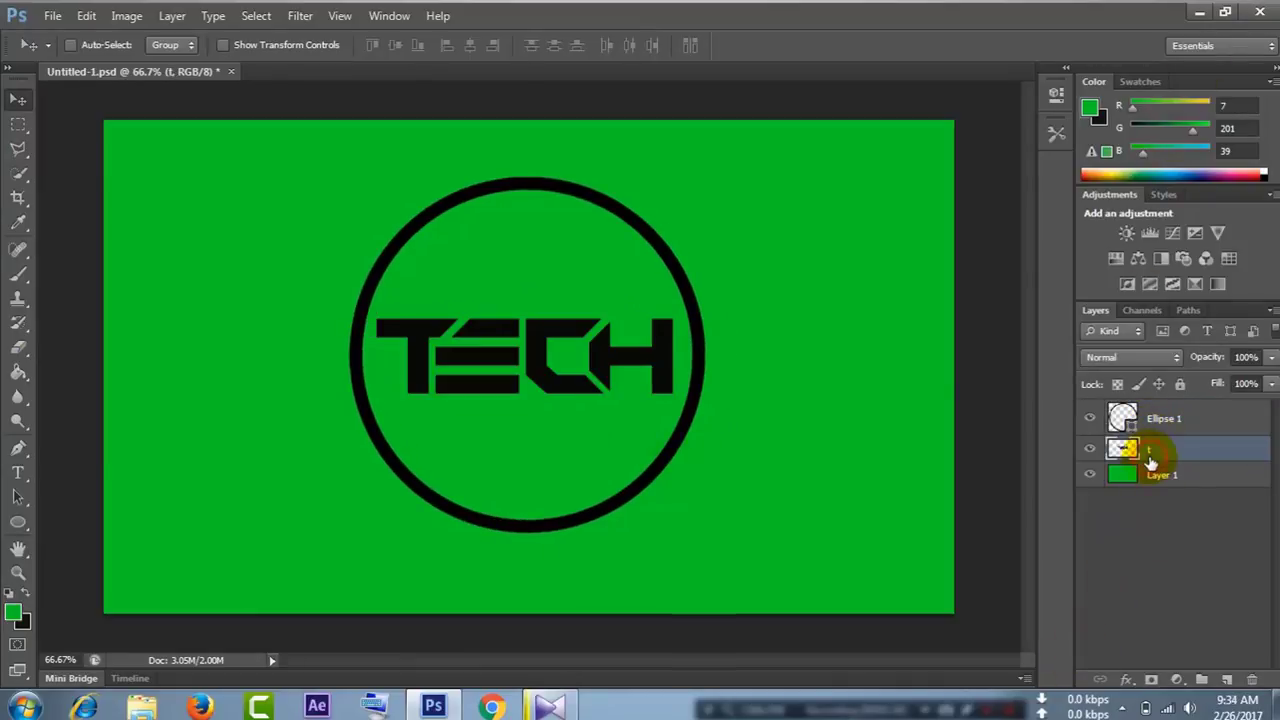
{"action": "left_click", "coordinate": [1175, 412]}
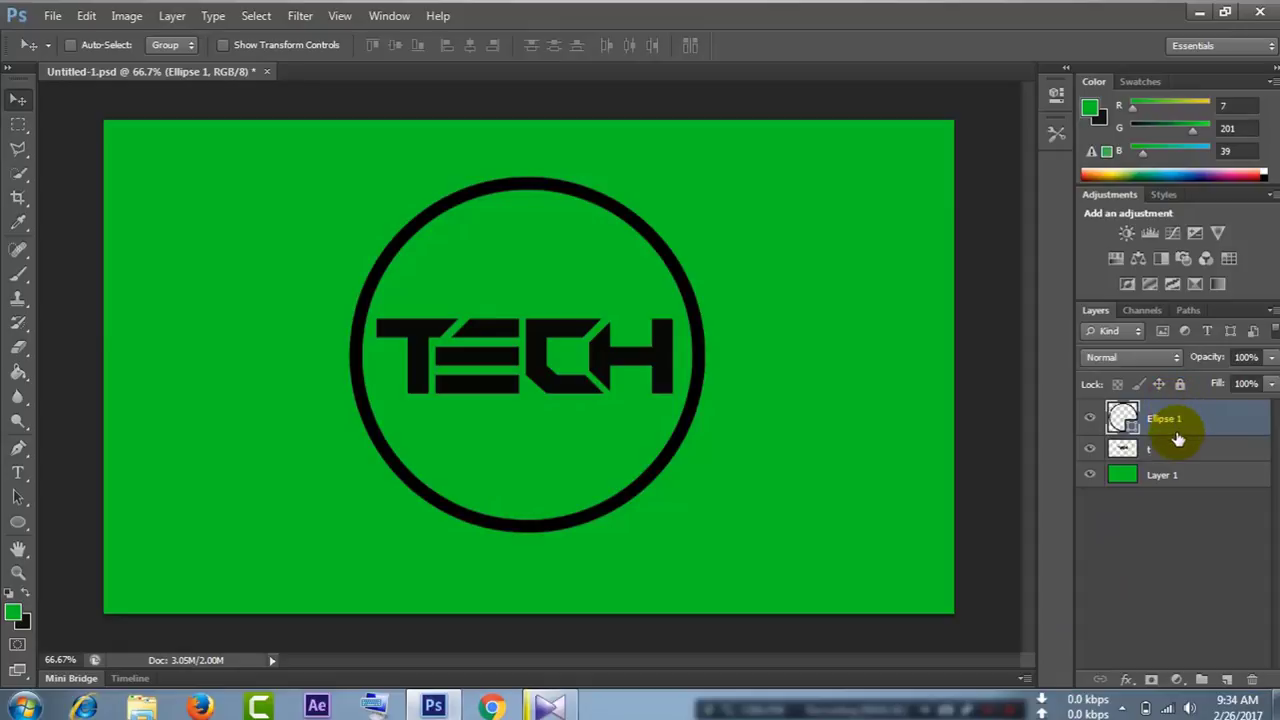
{"action": "left_click", "coordinate": [1177, 446], "text": "ctrl"}
{"action": "right_click", "coordinate": [1178, 450]}
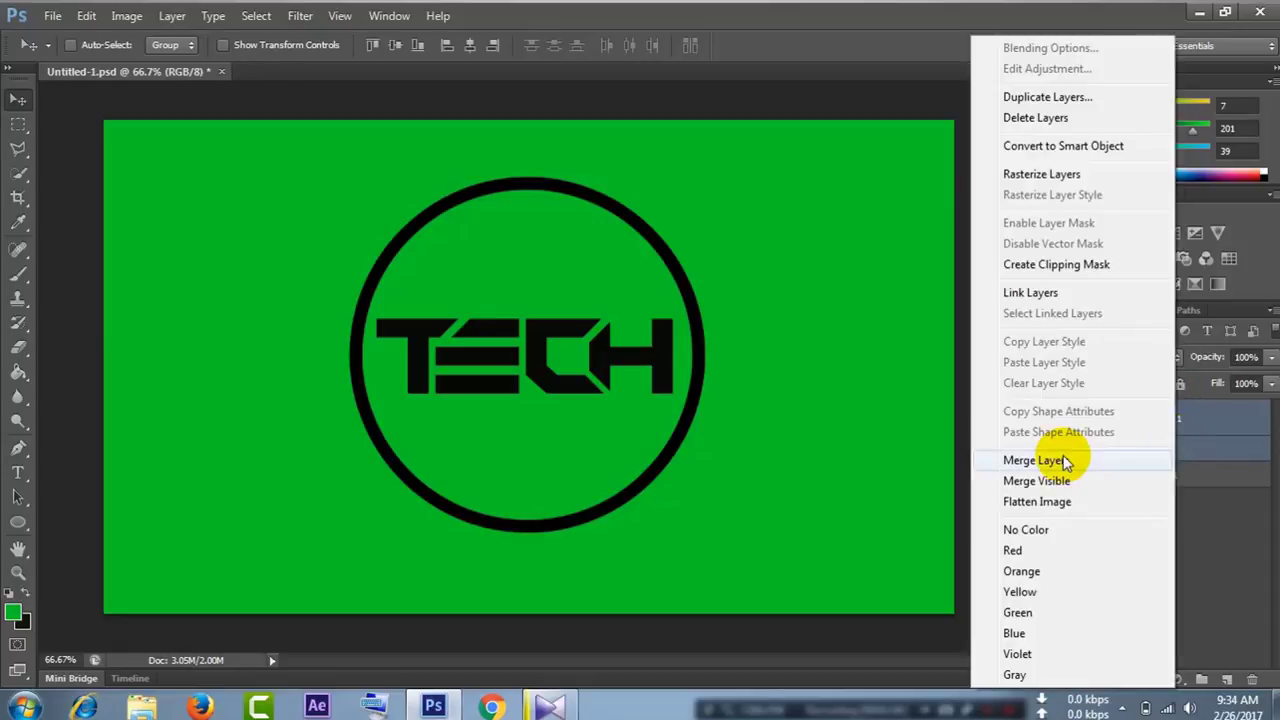
{"action": "left_click", "coordinate": [1057, 460]}
- Place space-wallpaper24 from the desktop, scaled down and centred on the canvas
{"action": "left_click", "coordinate": [1226, 14]}
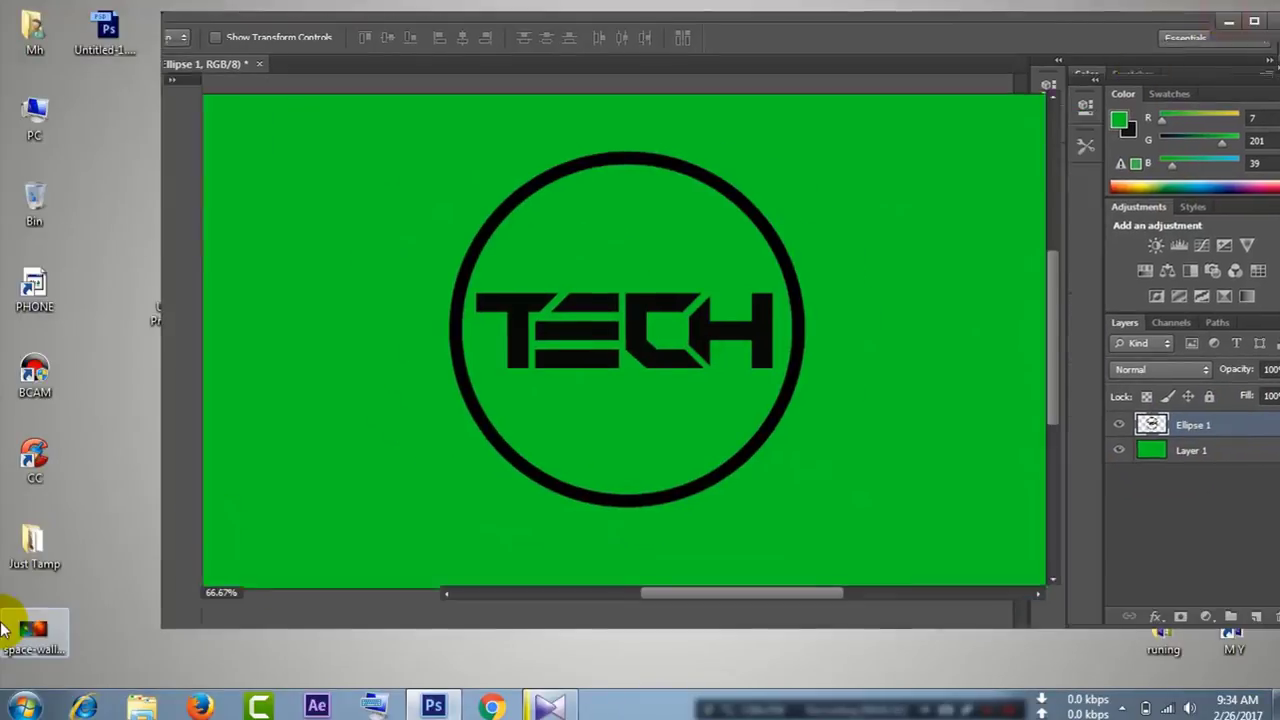
{"action": "left_click_drag", "start_coordinate": [33, 632], "coordinate": [640, 438]}
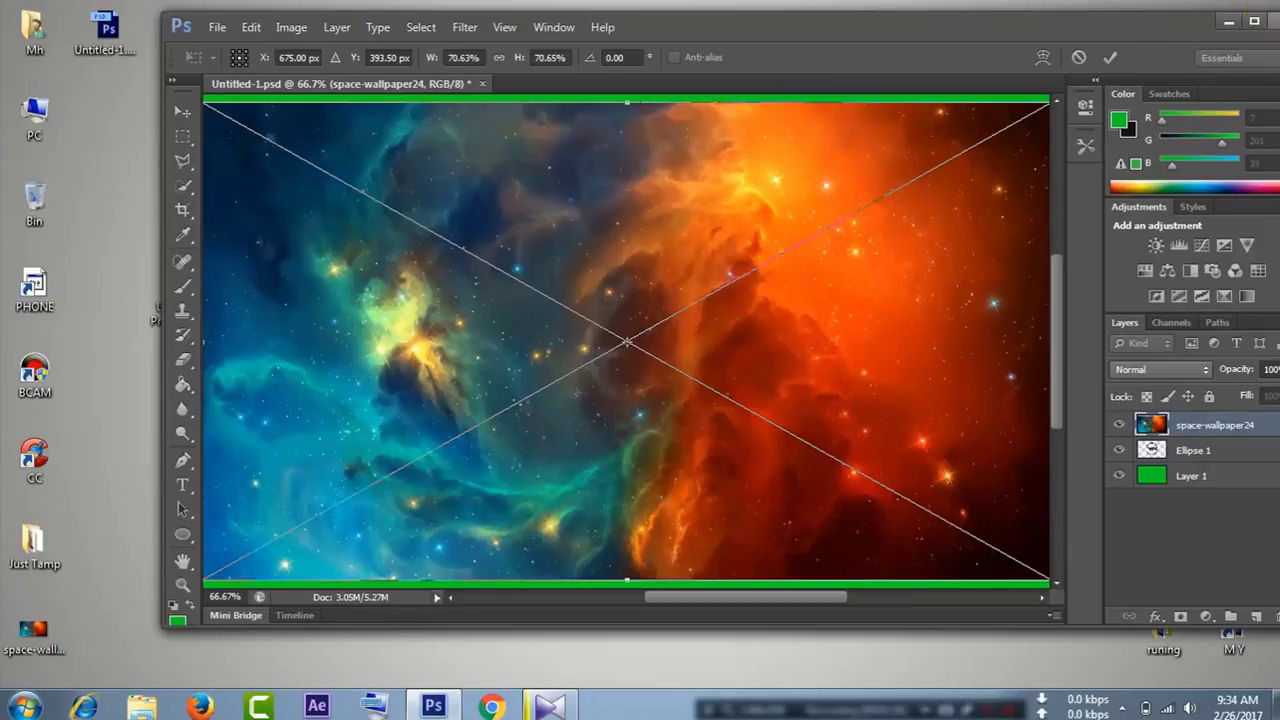
{"action": "left_click", "coordinate": [1253, 20]}
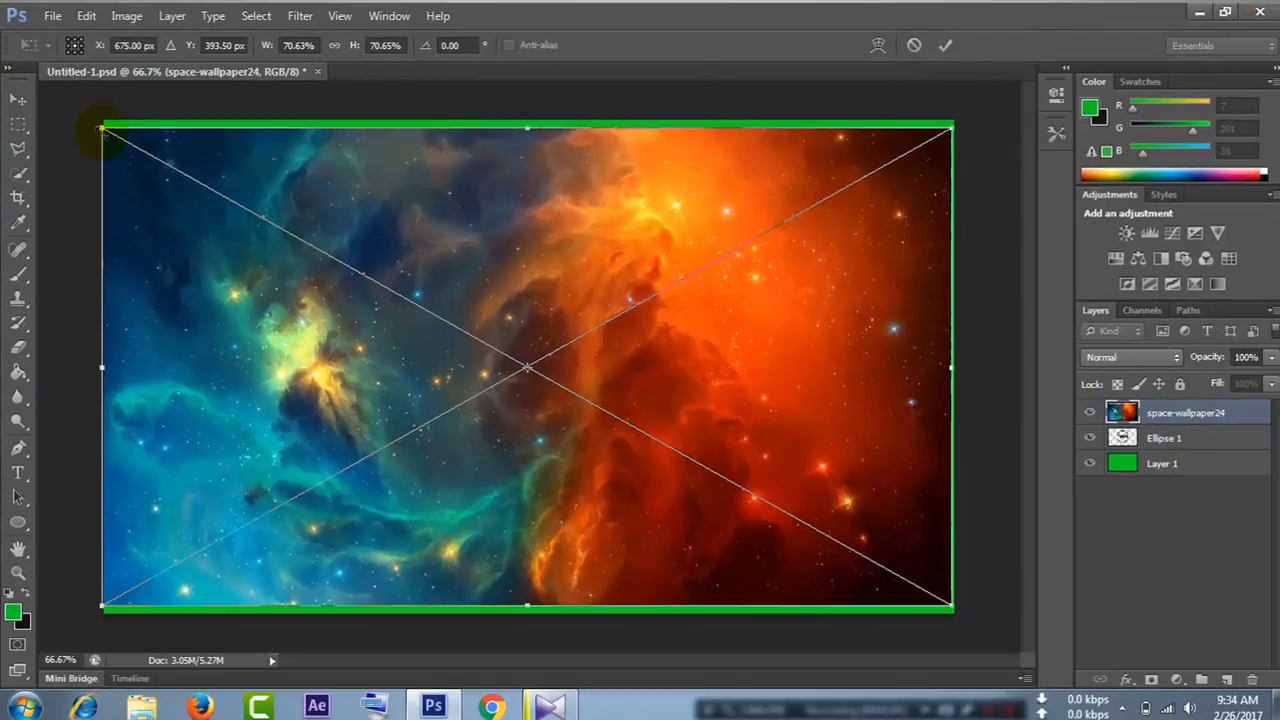
{"action": "mouse_move", "coordinate": [102, 132]}
{"action": "left_mouse_down"}
{"action": "mouse_move", "coordinate": [398, 265]}
{"action": "mouse_move", "coordinate": [487, 240]}
{"action": "left_mouse_up"}
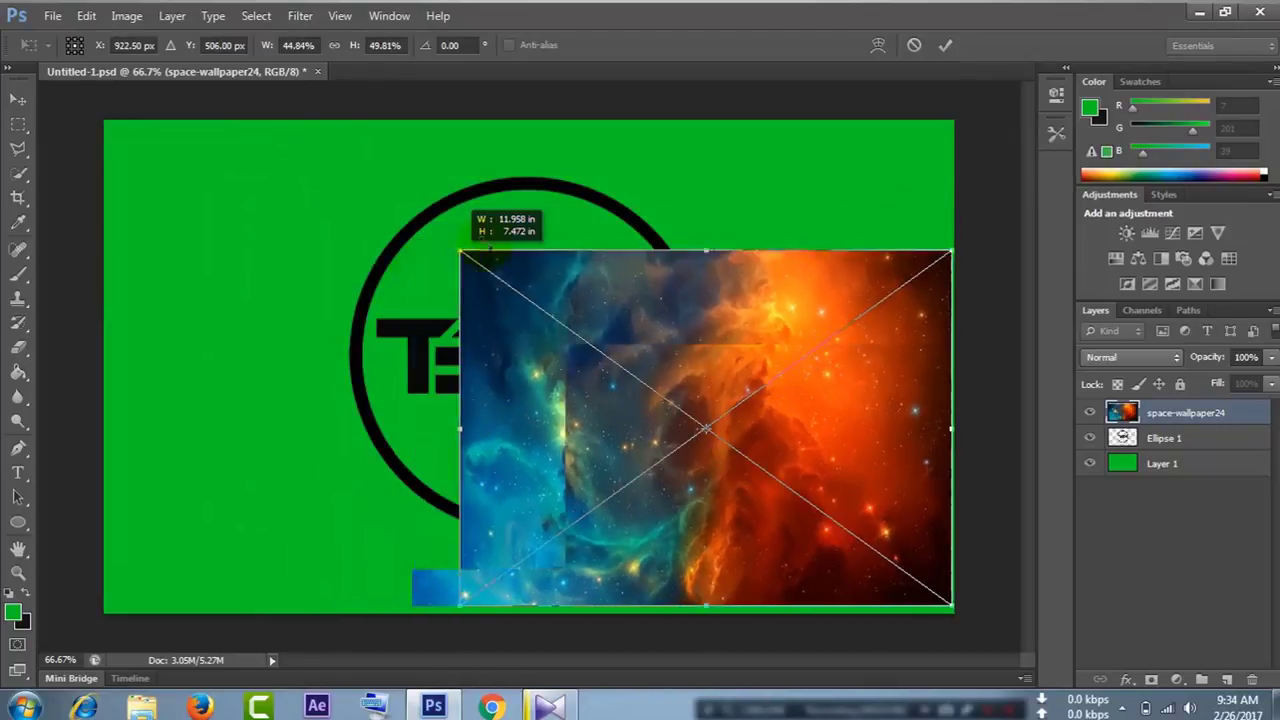
{"action": "mouse_move", "coordinate": [566, 328]}
{"action": "left_mouse_down"}
{"action": "mouse_move", "coordinate": [420, 260]}
{"action": "mouse_move", "coordinate": [386, 256]}
{"action": "mouse_move", "coordinate": [378, 276]}
{"action": "left_mouse_up"}
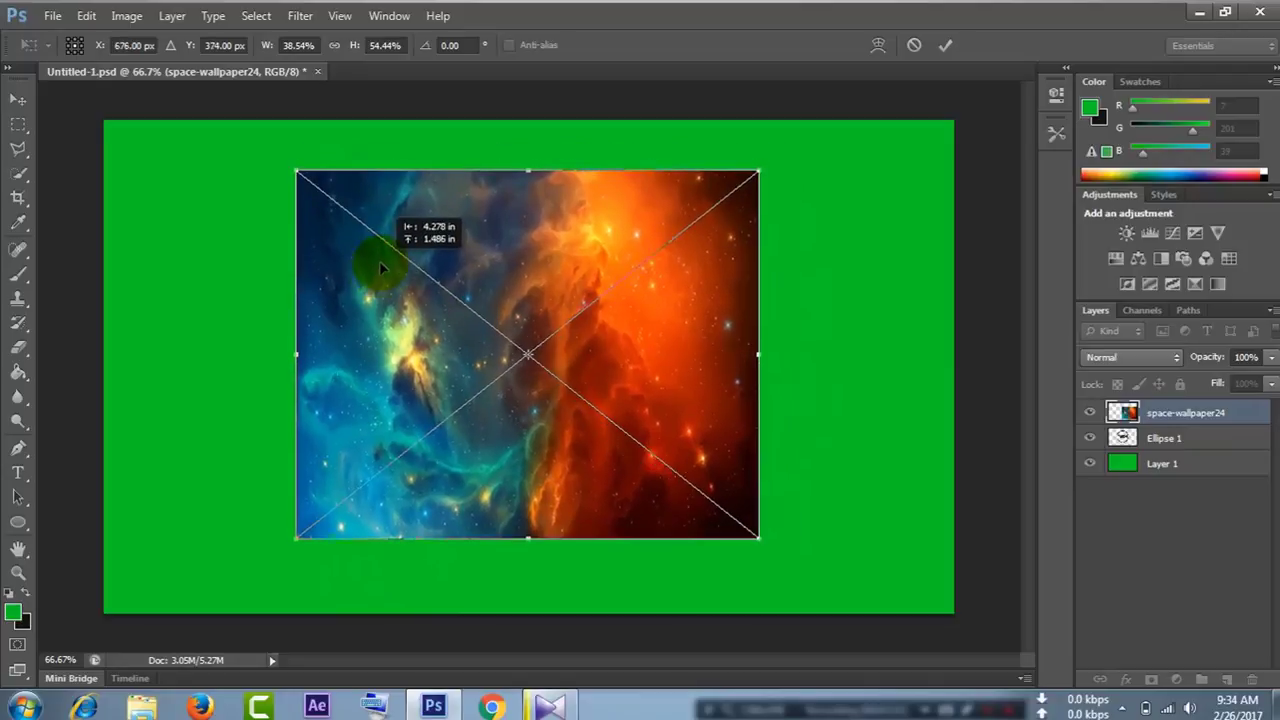
{"action": "right_click", "coordinate": [483, 257]}
{"action": "left_click", "coordinate": [527, 269]}
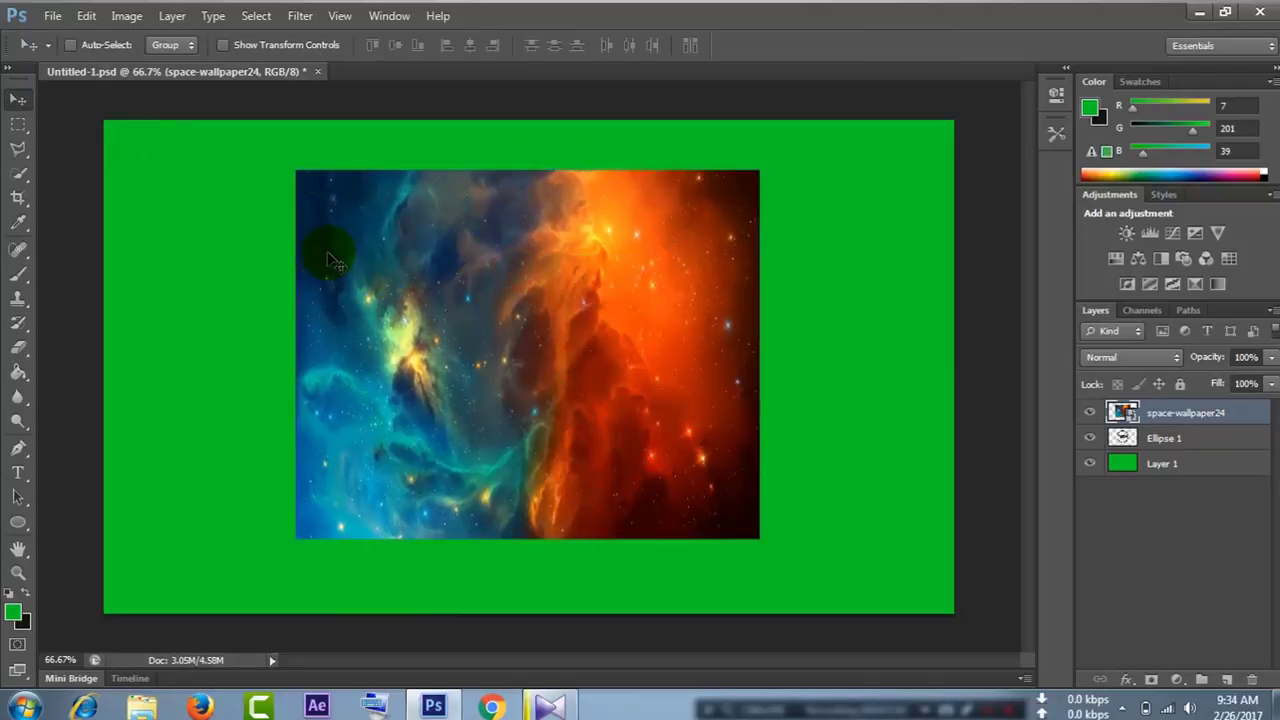
- Make space-wallpaper24 a clipping mask on the Ellipse 1 ring-and-text layer
{"action": "left_click", "coordinate": [1198, 441]}
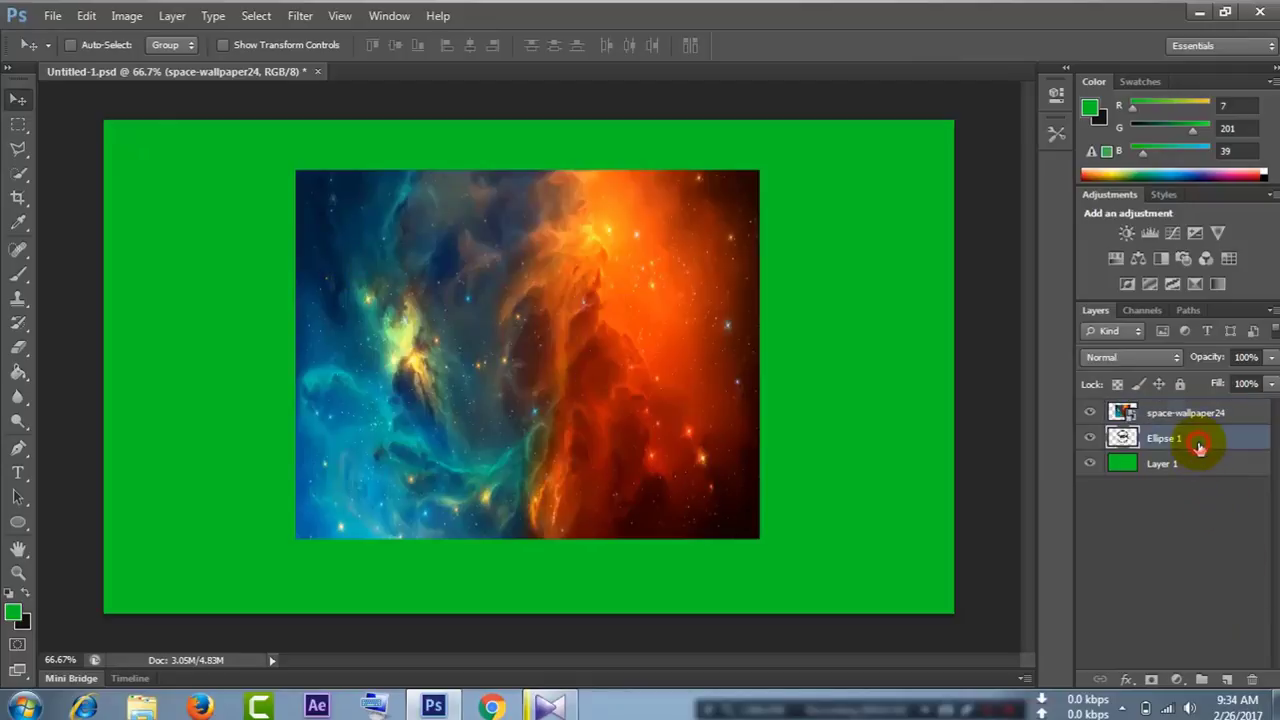
{"action": "left_click", "coordinate": [1182, 412]}
{"action": "right_click", "coordinate": [1186, 418]}
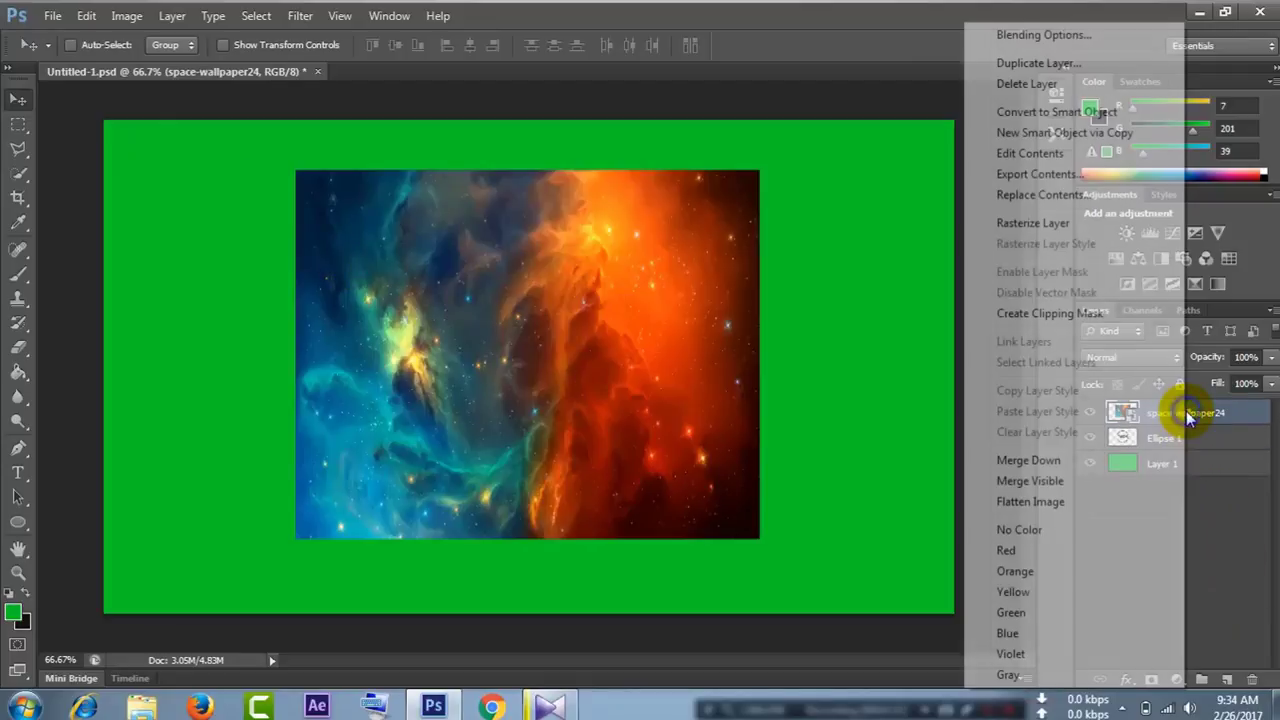
{"action": "left_click", "coordinate": [1050, 314]}
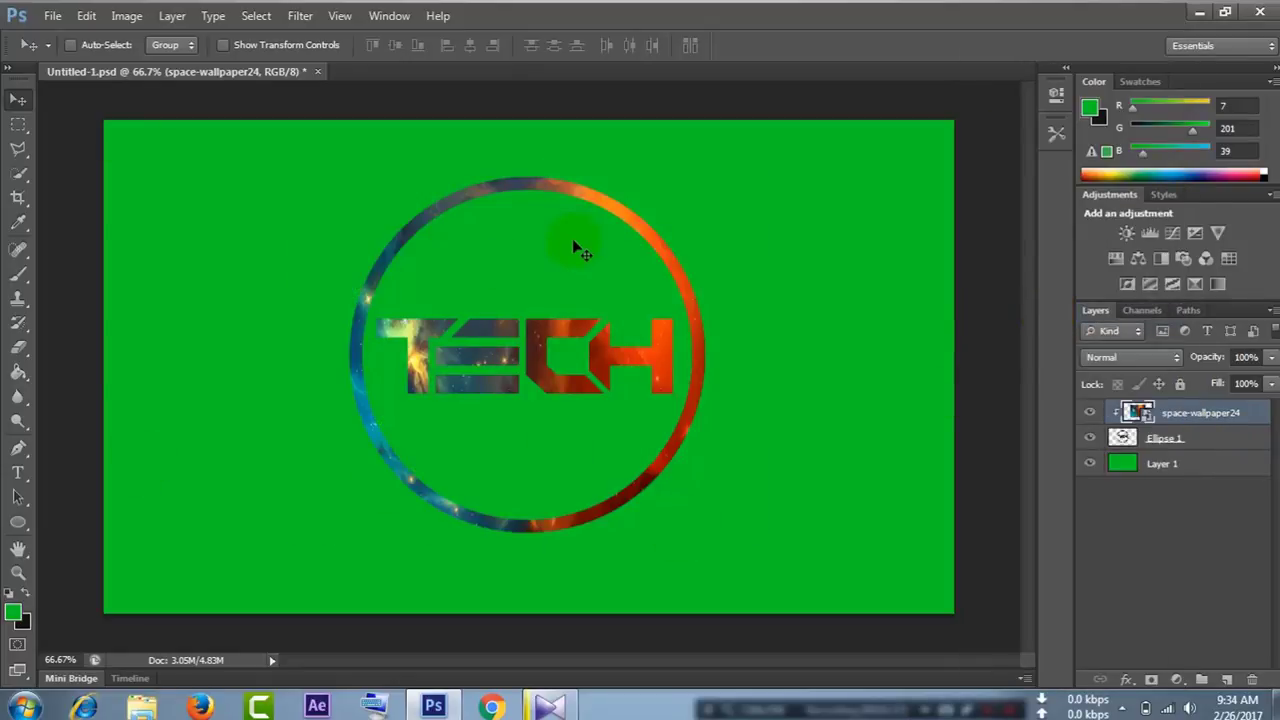
- Rotate the nebula image to about -100.8° and commit the transform
{"action": "key", "text": "ctrl+t"}
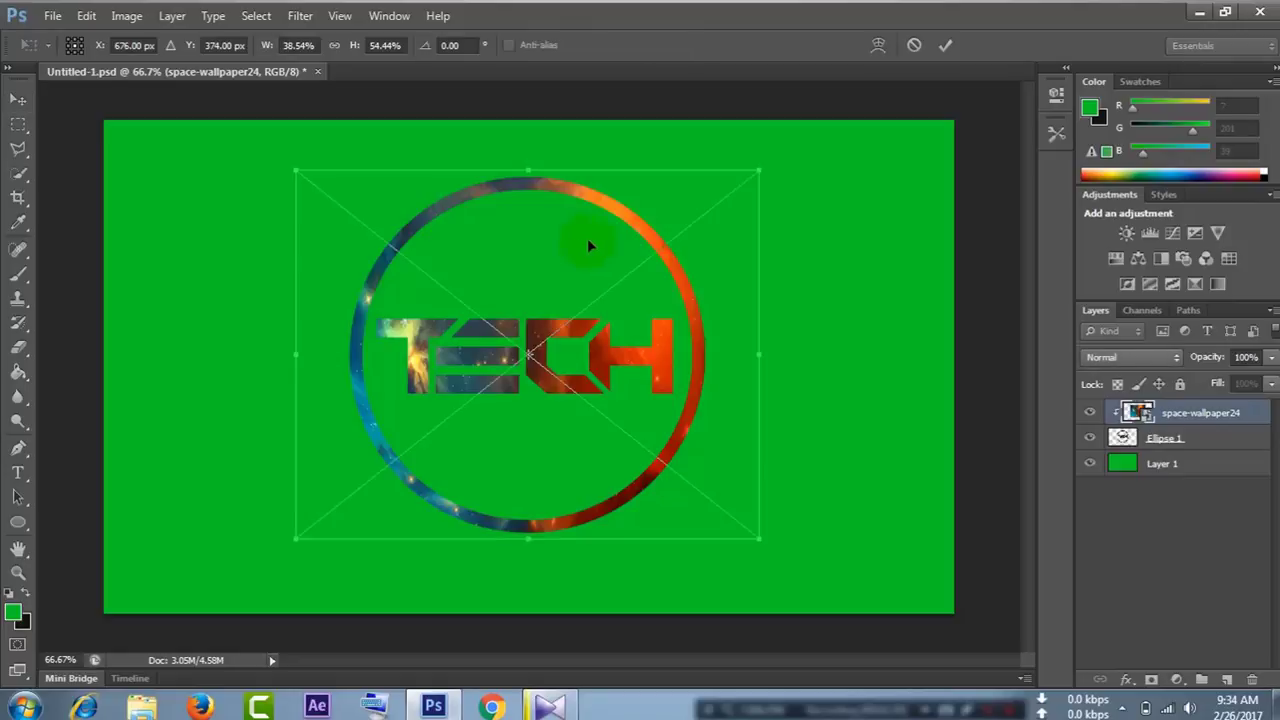
{"action": "mouse_move", "coordinate": [818, 160]}
{"action": "left_mouse_down"}
{"action": "mouse_move", "coordinate": [837, 528]}
{"action": "mouse_move", "coordinate": [862, 472]}
{"action": "left_mouse_up"}
{"action": "mouse_move", "coordinate": [870, 342]}
{"action": "left_mouse_down"}
{"action": "mouse_move", "coordinate": [749, 40]}
{"action": "mouse_move", "coordinate": [371, 120]}
{"action": "mouse_move", "coordinate": [362, 135]}
{"action": "left_mouse_up"}
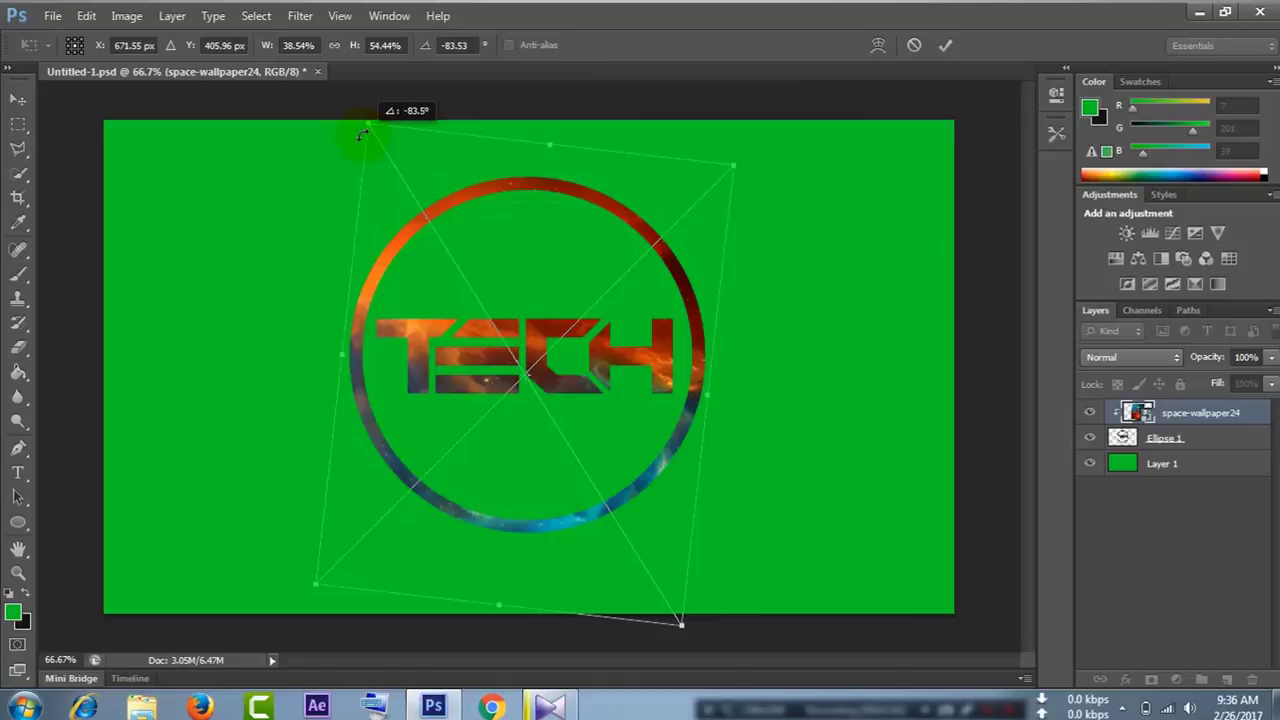
{"action": "left_click_drag", "start_coordinate": [362, 135], "coordinate": [296, 191]}
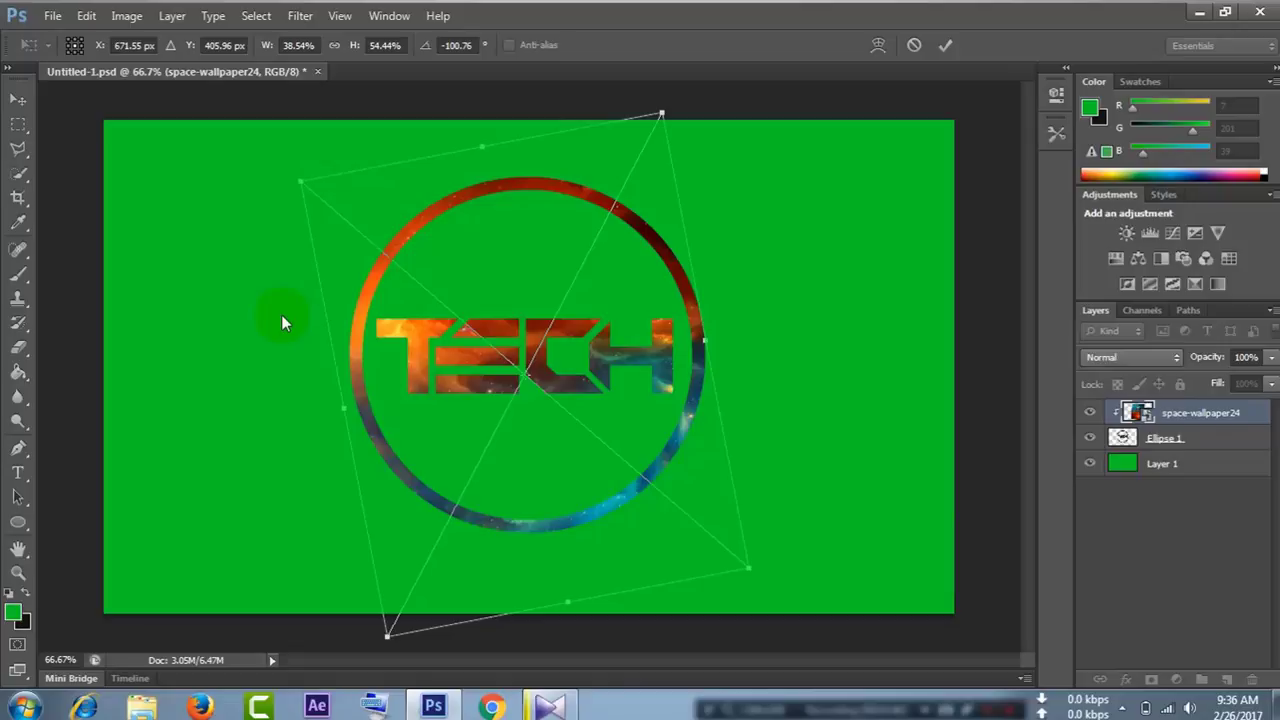
{"action": "left_click_drag", "start_coordinate": [524, 411], "coordinate": [525, 411]}
{"action": "right_click", "coordinate": [525, 411]}
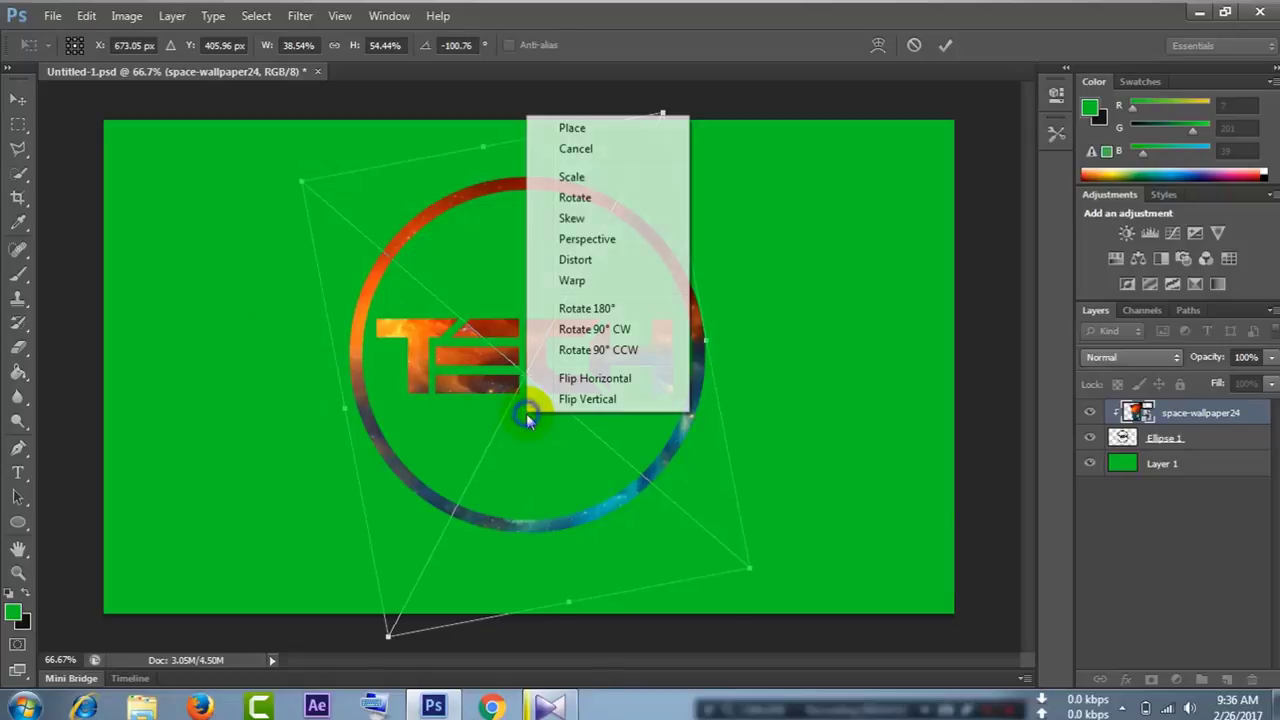
{"action": "left_click", "coordinate": [626, 124]}
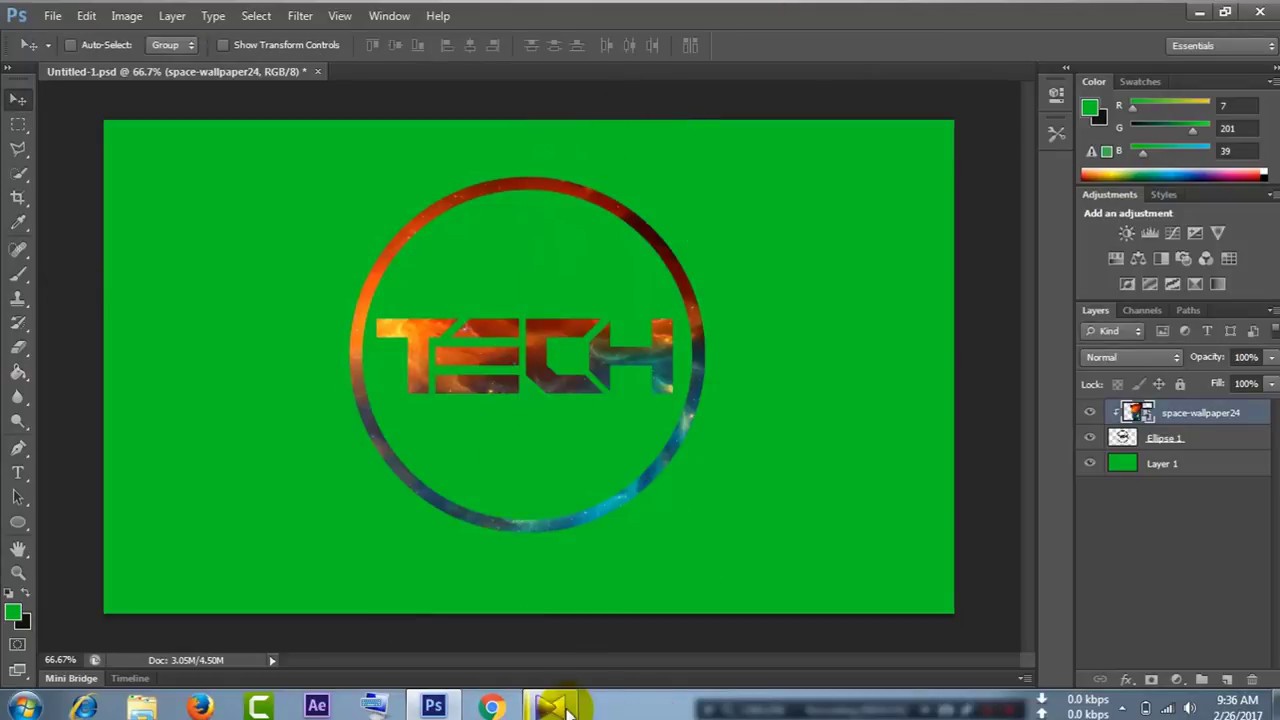
- Merge space-wallpaper24 with the Ellipse 1 ring layer
{"action": "left_click", "coordinate": [1201, 448]}
{"action": "left_click", "coordinate": [1200, 414], "text": "shift"}
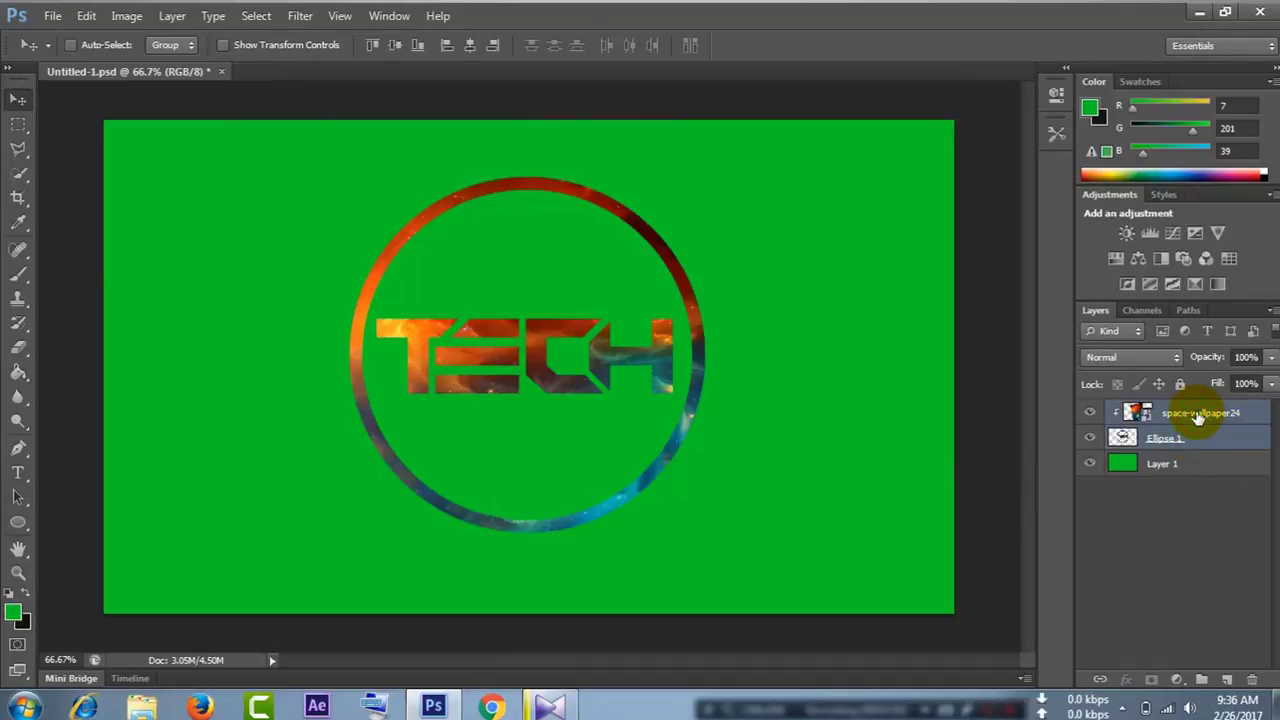
{"action": "right_click", "coordinate": [1200, 417]}
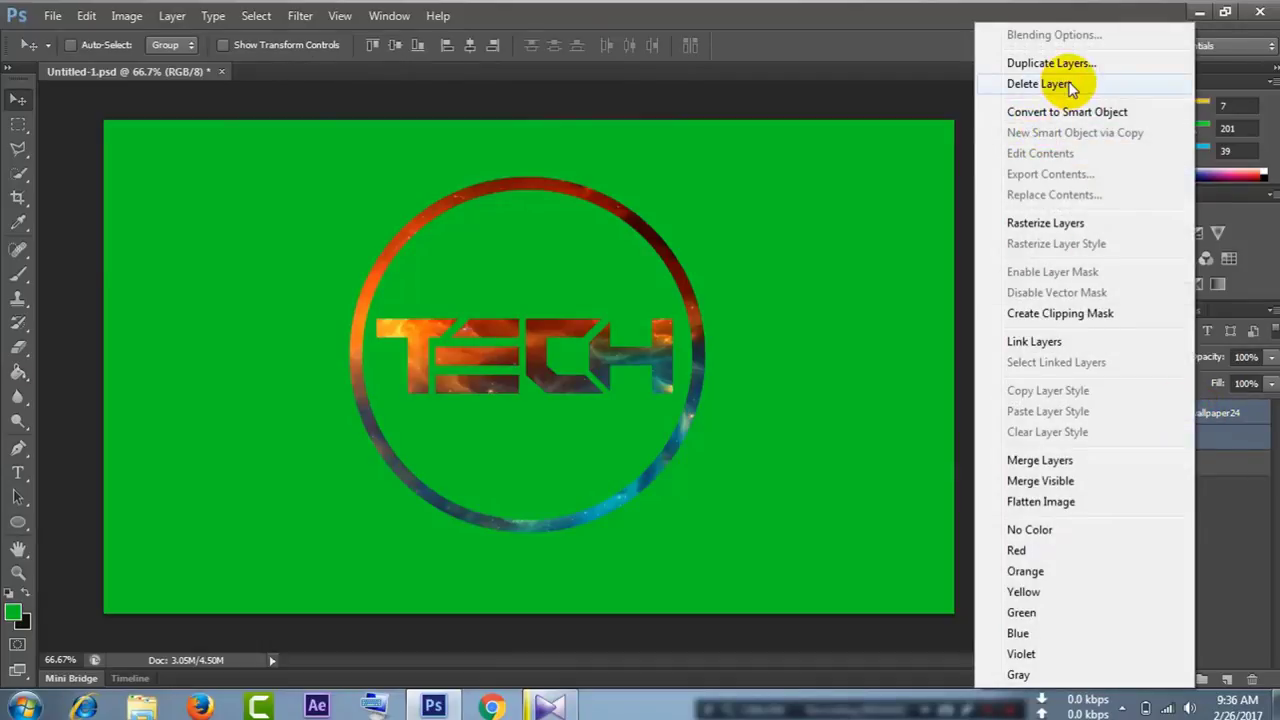
{"action": "left_click", "coordinate": [1048, 462]}
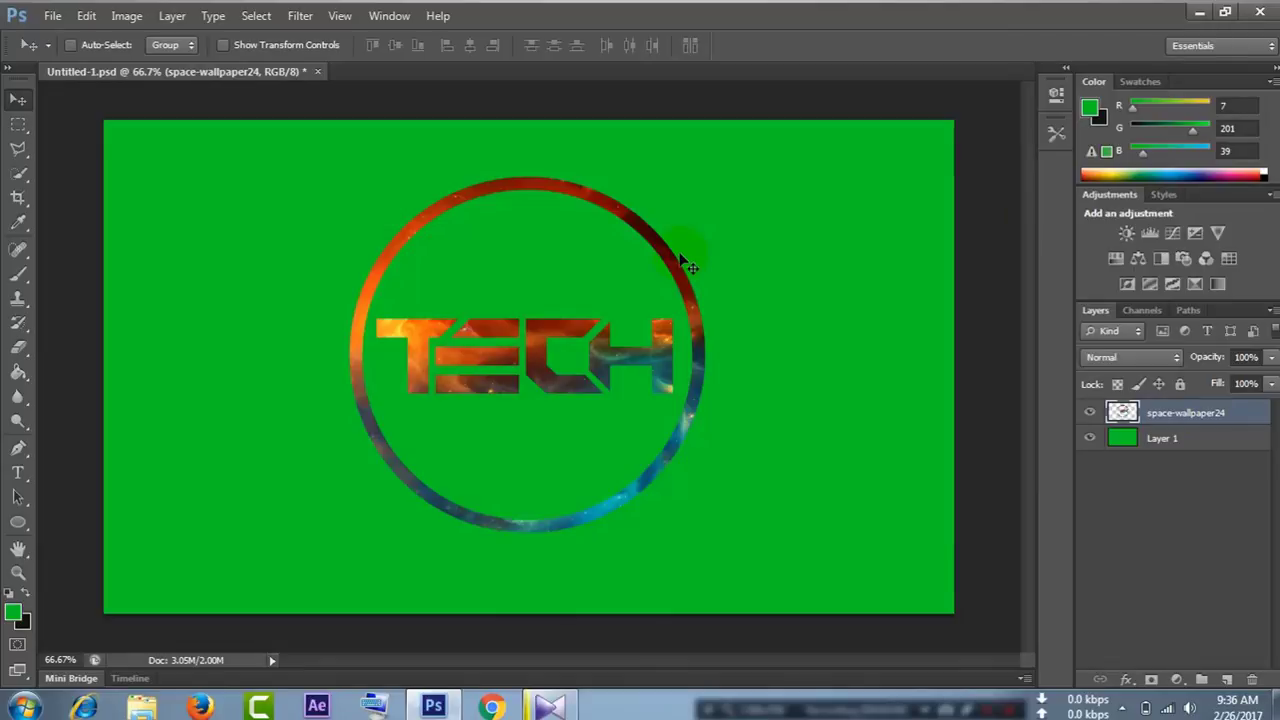
- Scale the merged logo to about 65.6% and apply the transform
{"action": "key", "text": "ctrl+t"}
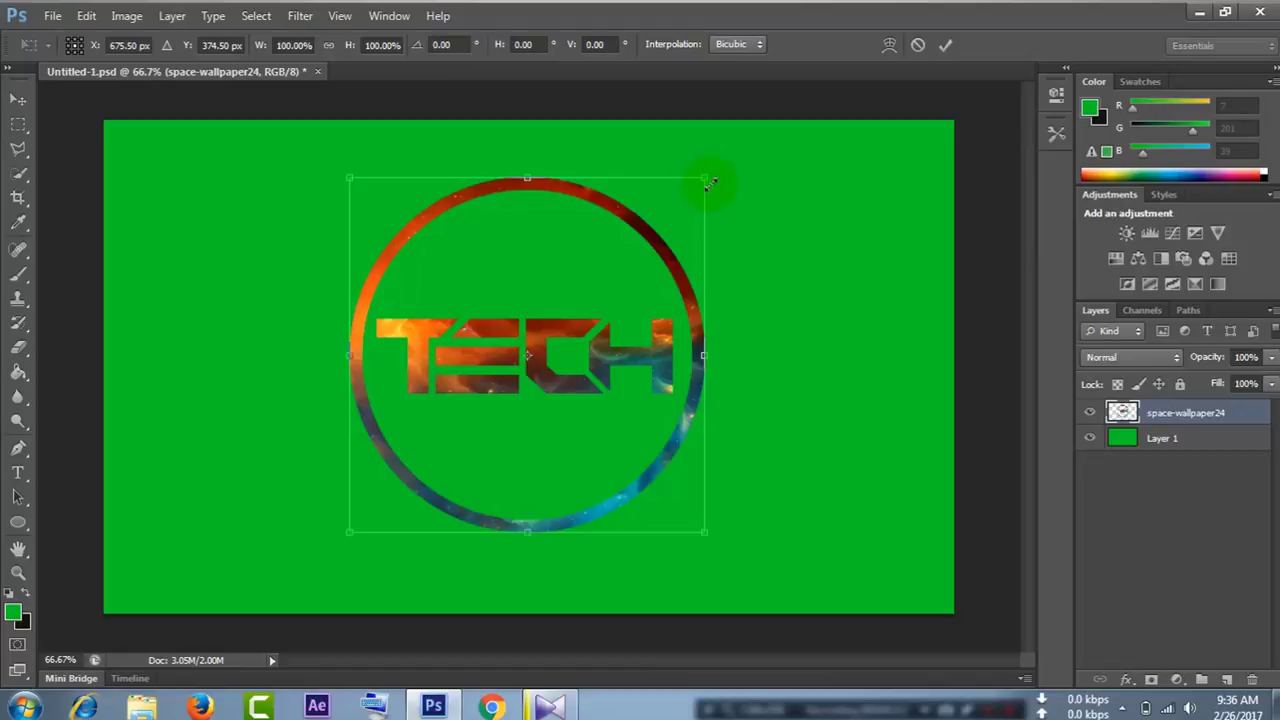
{"action": "left_click_drag", "start_coordinate": [704, 181], "coordinate": [661, 288]}
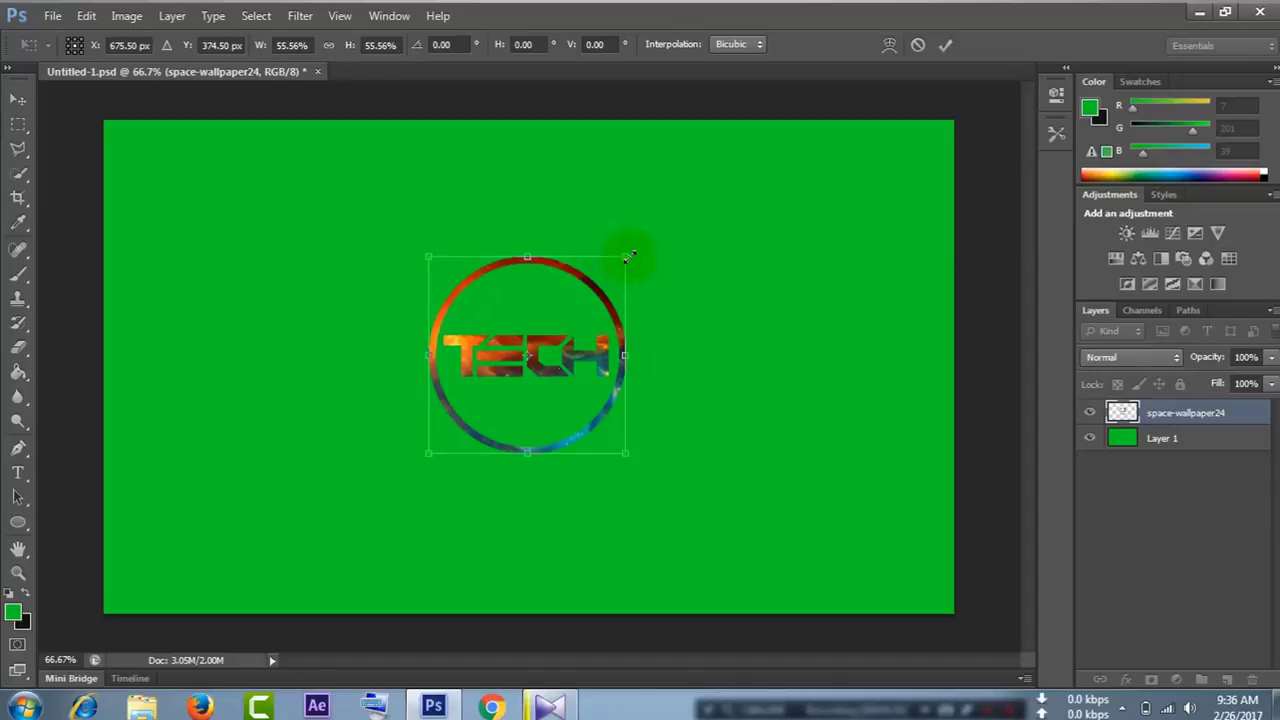
{"action": "left_click_drag", "start_coordinate": [642, 244], "coordinate": [647, 238]}
{"action": "right_click", "coordinate": [515, 358]}
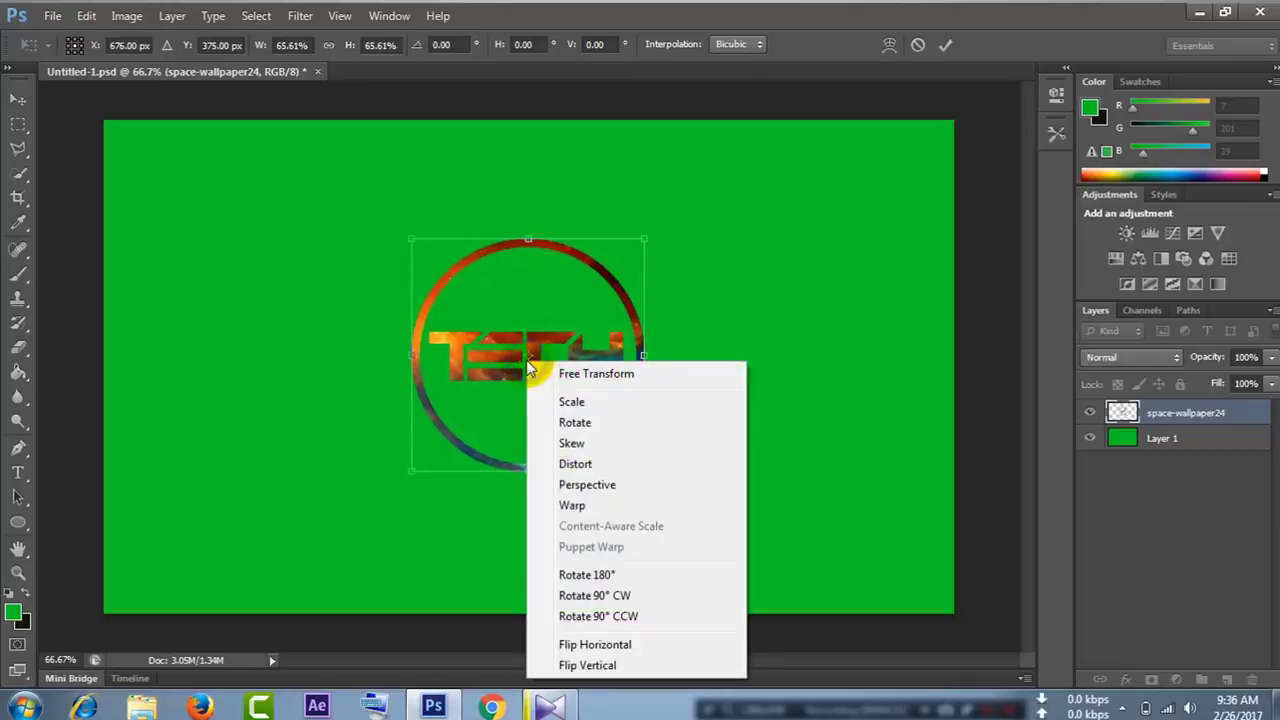
{"action": "left_click", "coordinate": [214, 457]}
{"action": "left_click", "coordinate": [16, 99]}
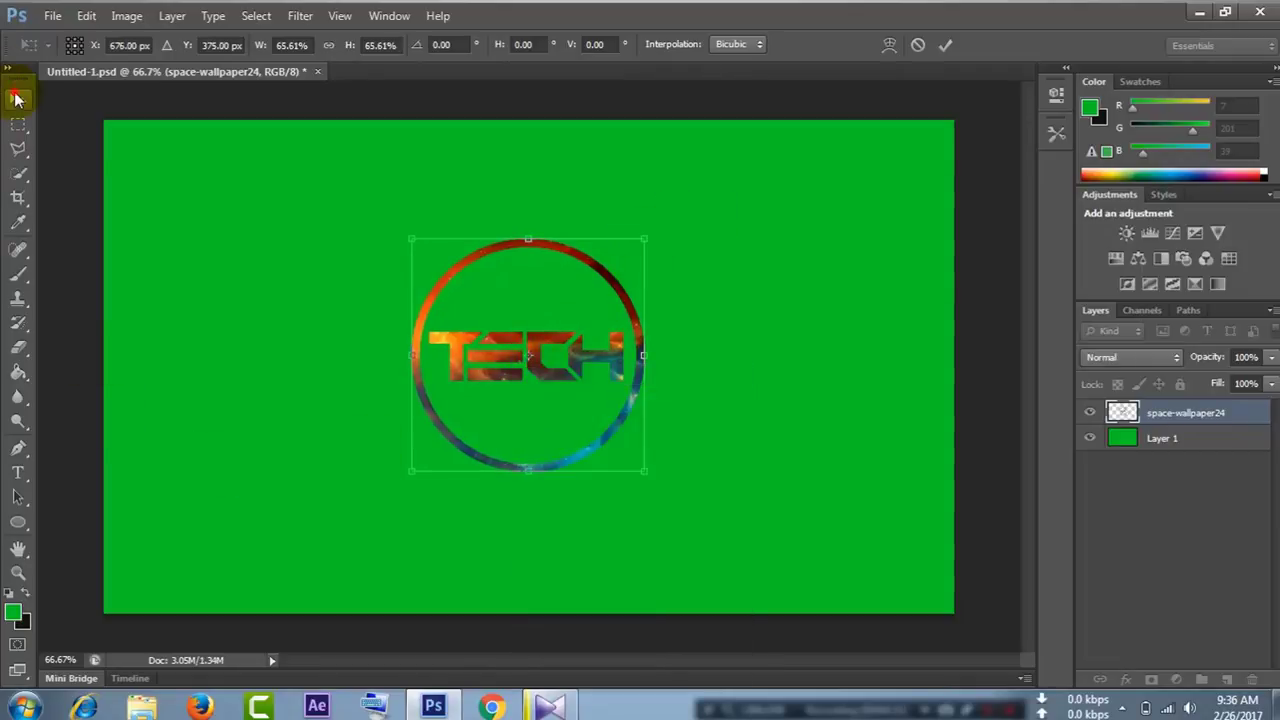
{"action": "left_click", "coordinate": [574, 264]}
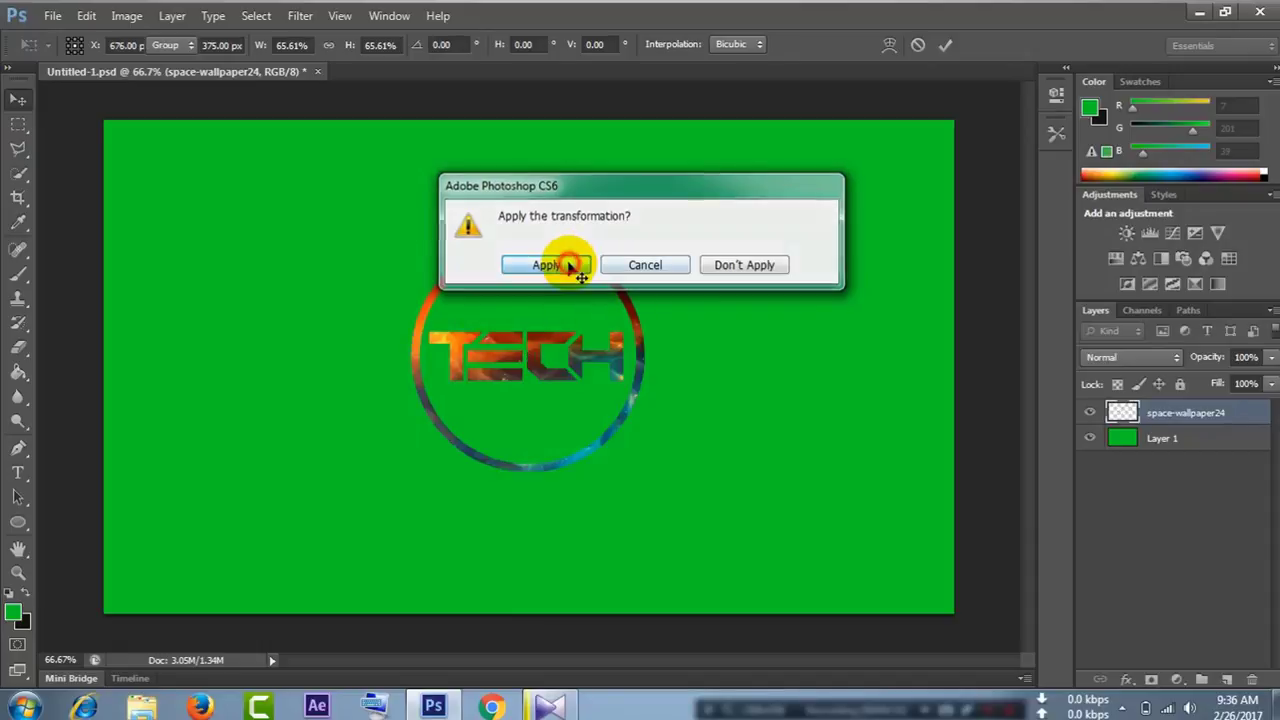
{"action": "key", "text": "ctrl+t"}
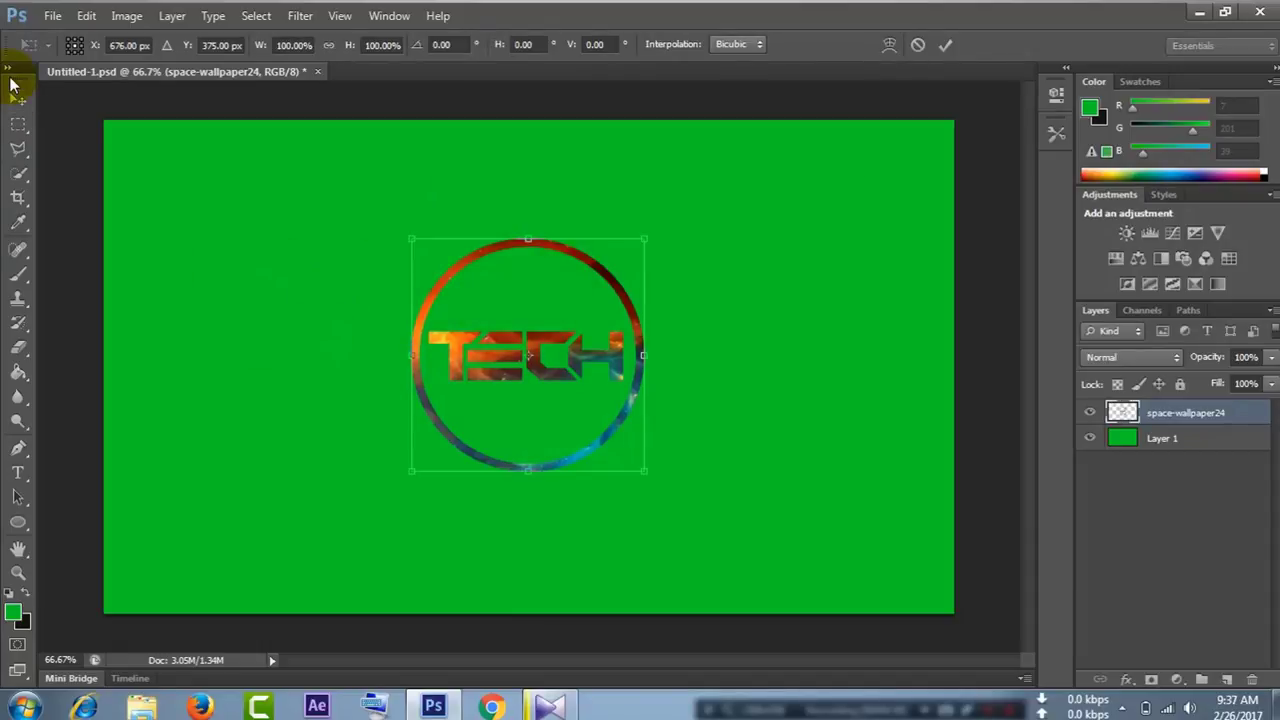
{"action": "key", "text": "Return"}
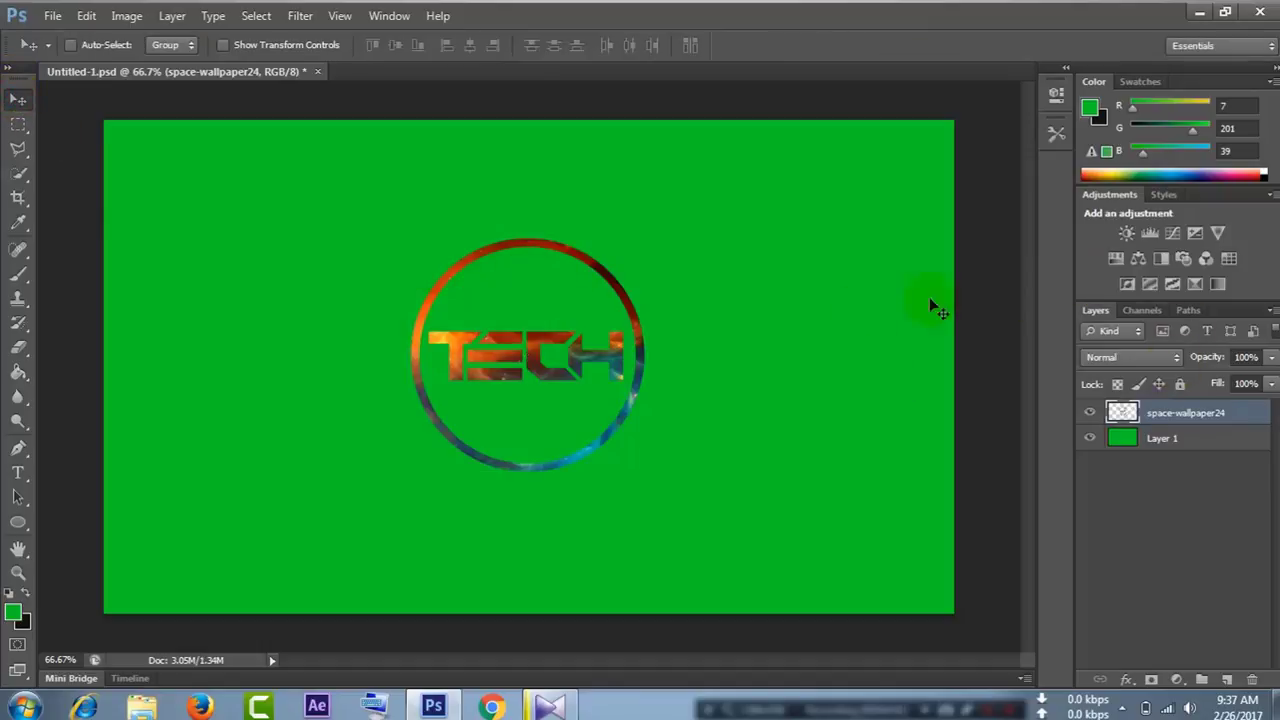
- Drag the grey vignette image from the desktop onto the canvas
{"action": "left_click", "coordinate": [1225, 12]}
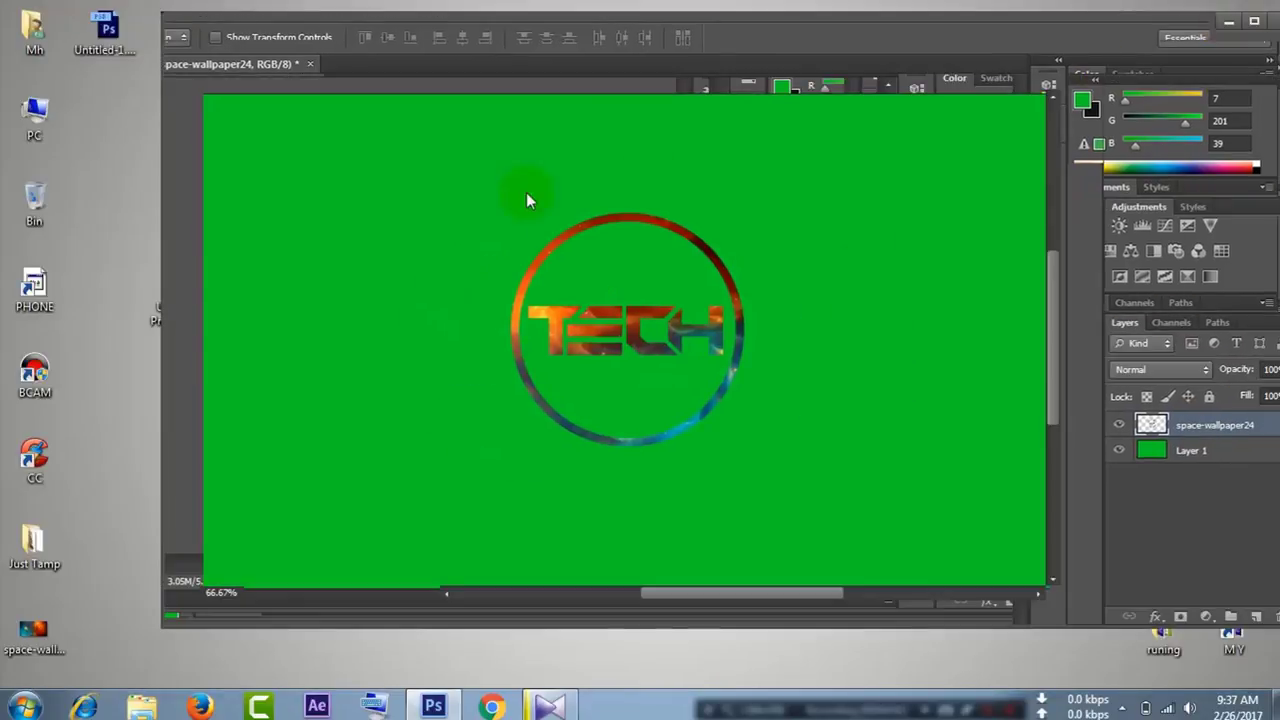
{"action": "mouse_move", "coordinate": [643, 18]}
{"action": "left_mouse_down"}
{"action": "mouse_move", "coordinate": [696, 38]}
{"action": "mouse_move", "coordinate": [834, 36]}
{"action": "left_mouse_up"}
{"action": "mouse_move", "coordinate": [176, 292]}
{"action": "left_mouse_down"}
{"action": "mouse_move", "coordinate": [872, 352]}
{"action": "mouse_move", "coordinate": [890, 330]}
{"action": "left_mouse_up"}
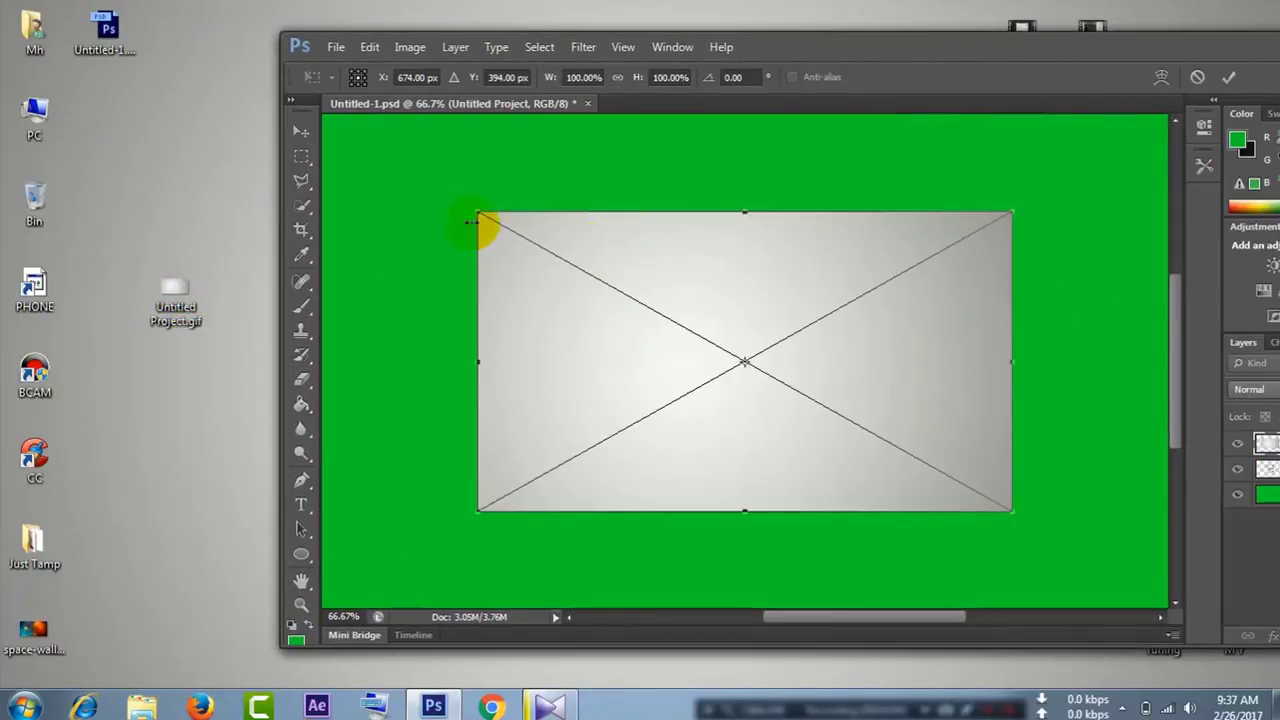
{"action": "left_click_drag", "start_coordinate": [1225, 50], "coordinate": [940, 26]}
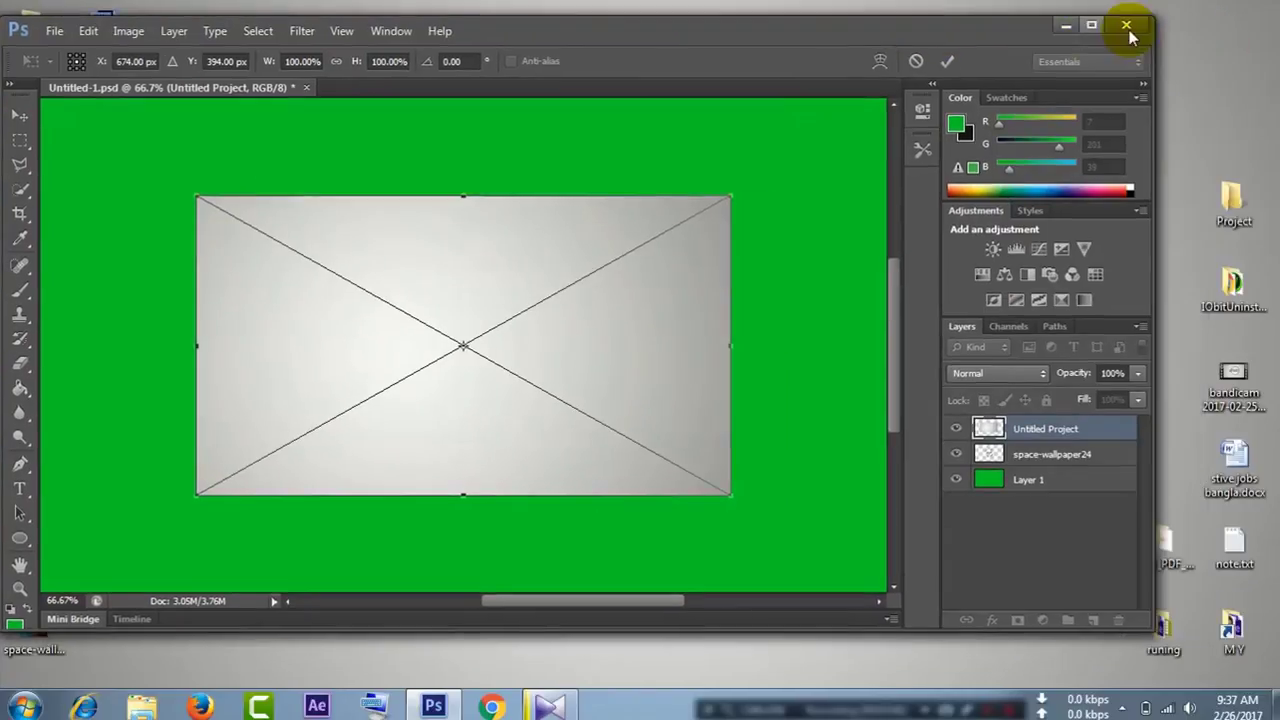
{"action": "left_click", "coordinate": [1093, 28]}
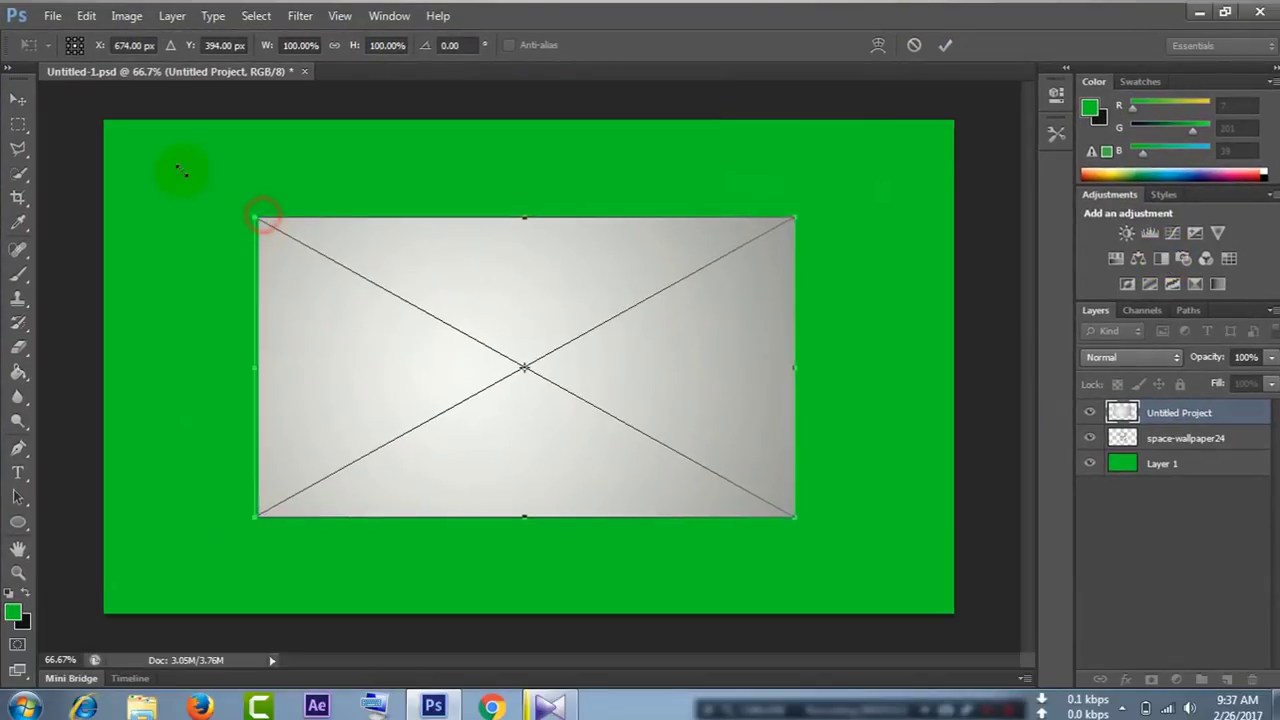
- Stretch the vignette over the whole canvas, place it, and move it below space-wallpaper24
{"action": "left_click_drag", "start_coordinate": [259, 216], "coordinate": [104, 119]}
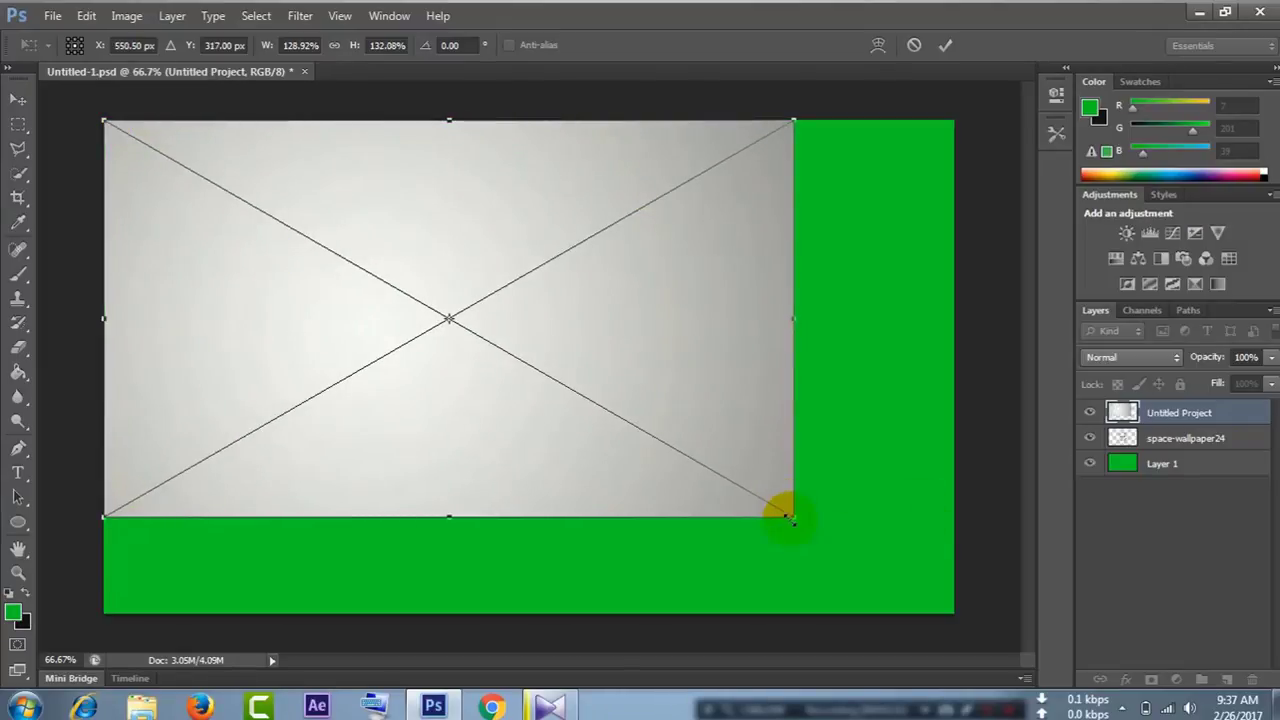
{"action": "left_click_drag", "start_coordinate": [789, 517], "coordinate": [950, 613]}
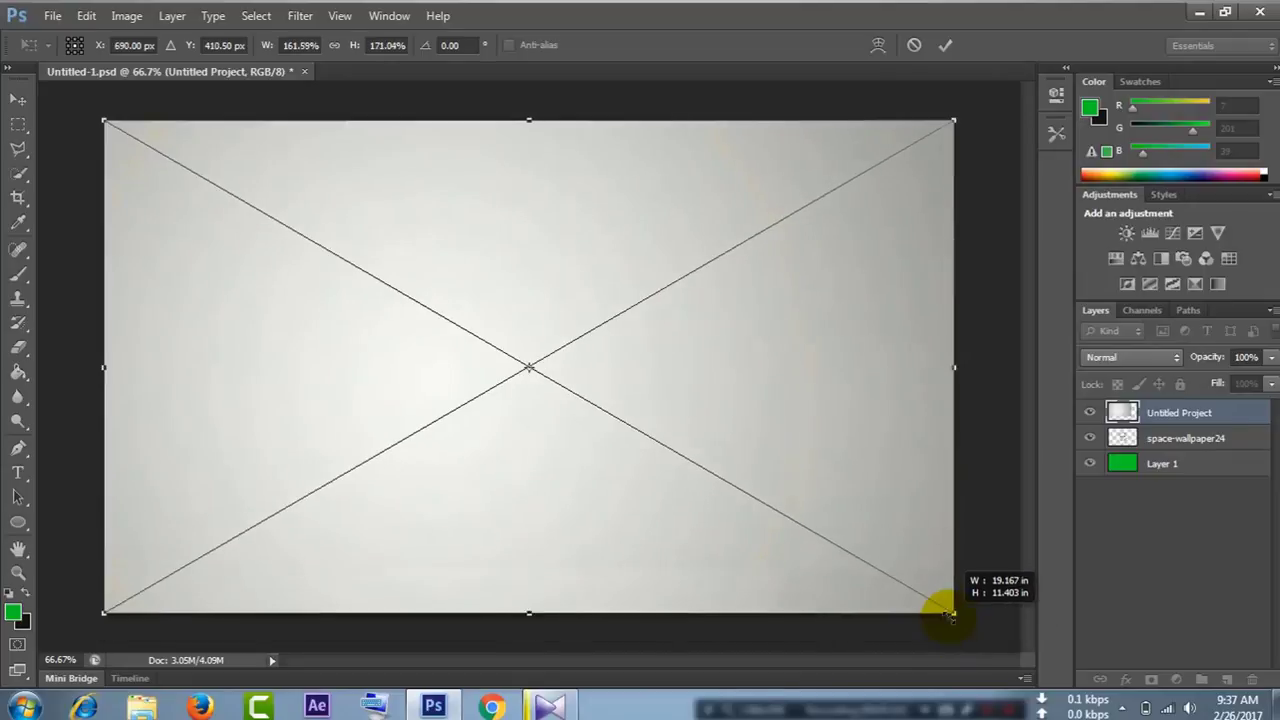
{"action": "right_click", "coordinate": [798, 455]}
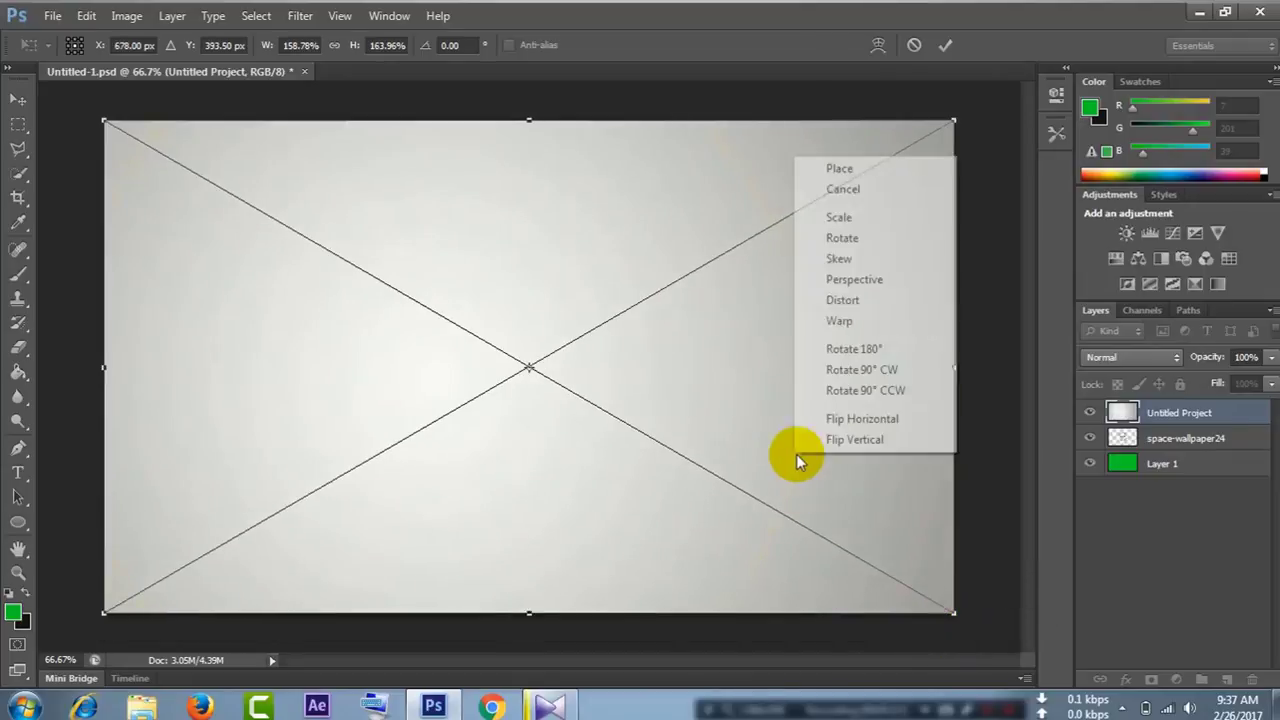
{"action": "left_click", "coordinate": [845, 168]}
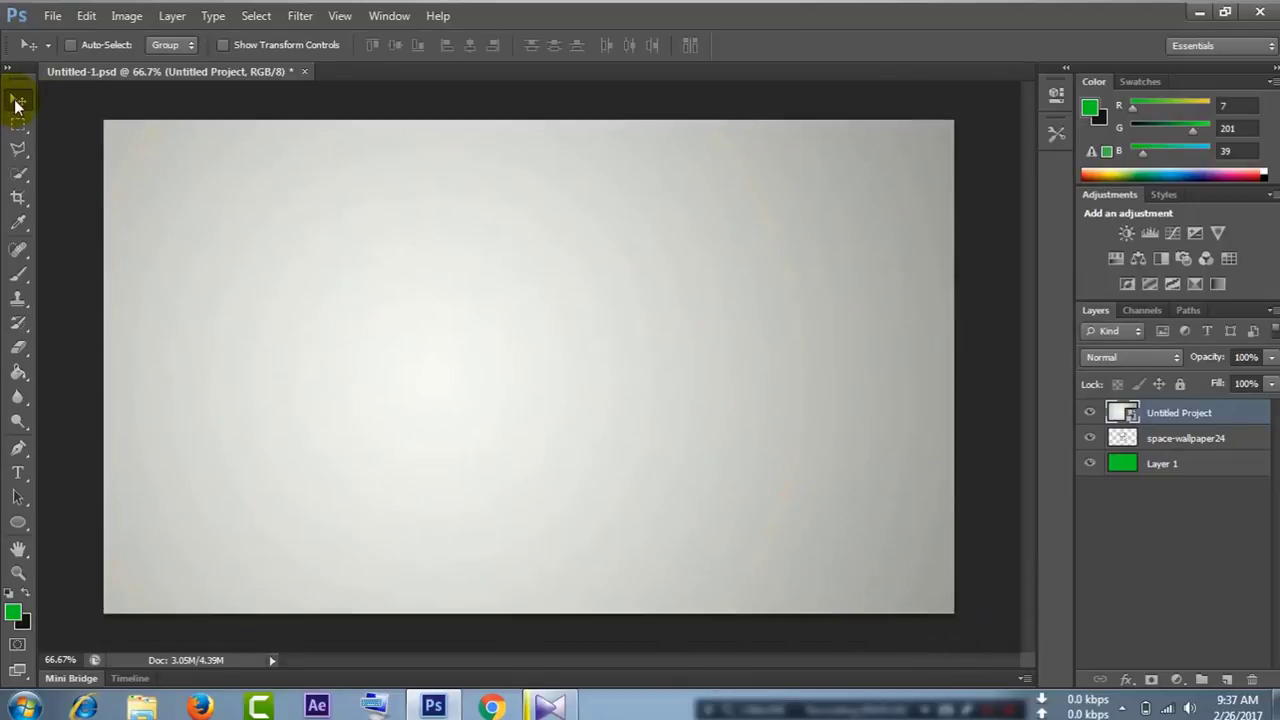
{"action": "left_click_drag", "start_coordinate": [1160, 412], "coordinate": [1164, 450]}
{"action": "left_click_drag", "start_coordinate": [1163, 449], "coordinate": [1166, 456]}
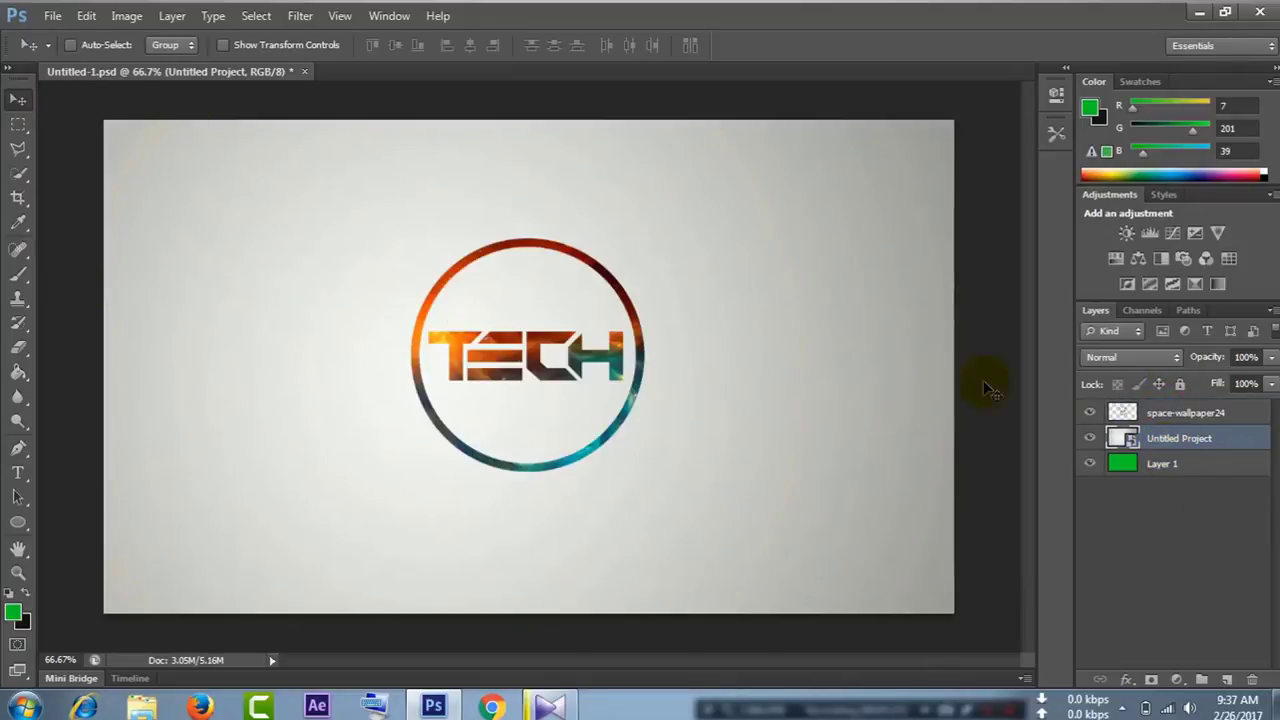
- Through Blending Options, give space-wallpaper24 a drop shadow: 52% opacity, 10 px distance, 7 px size
{"action": "right_click", "coordinate": [1229, 420]}
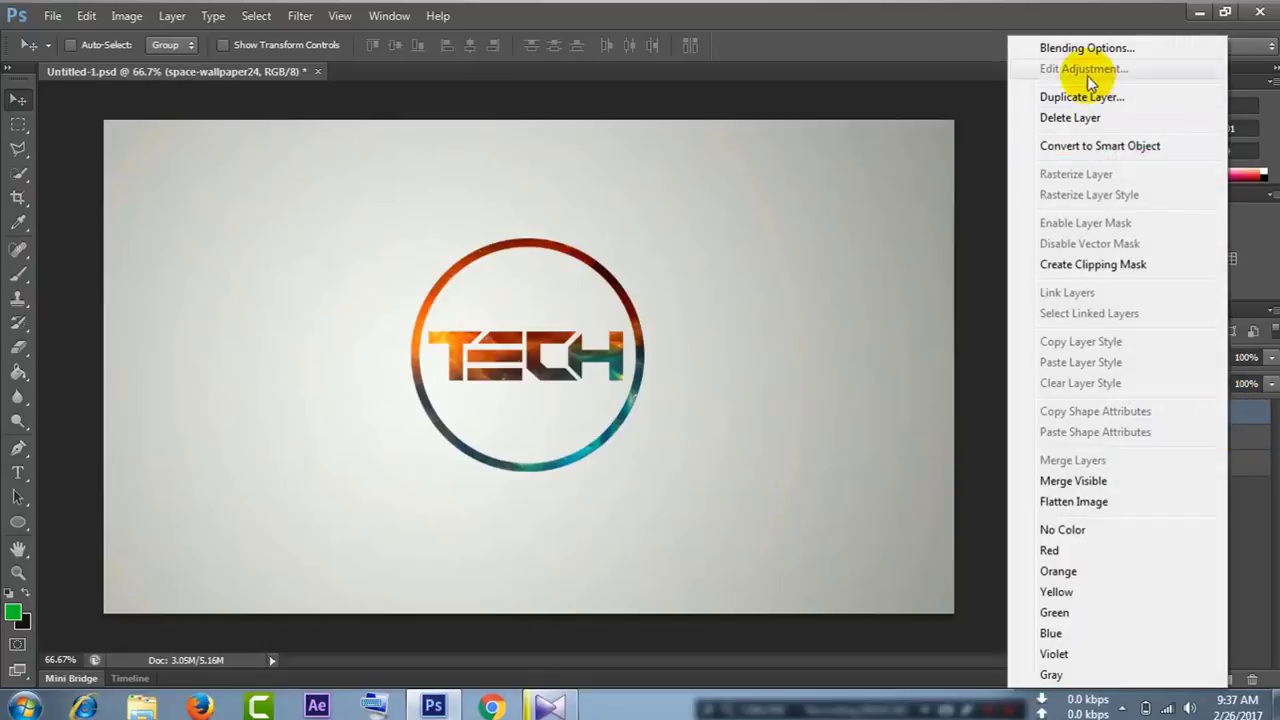
{"action": "left_click", "coordinate": [1090, 47]}
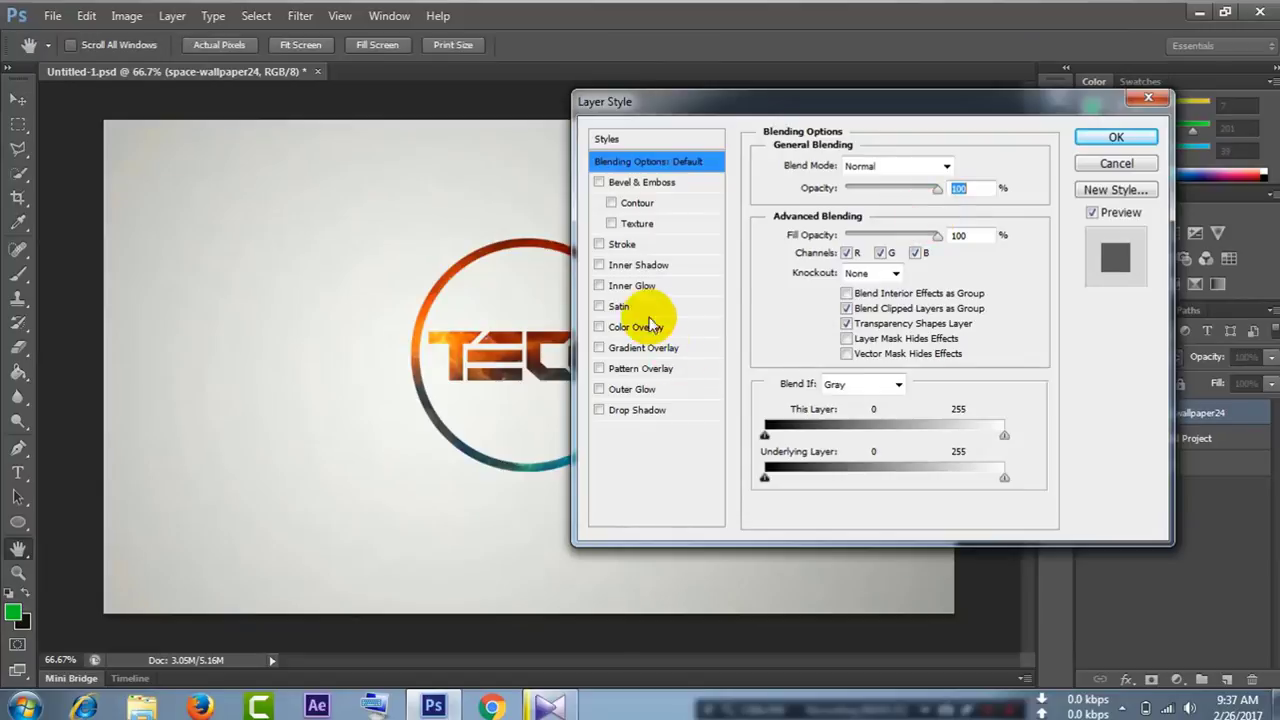
{"action": "left_click", "coordinate": [605, 409]}
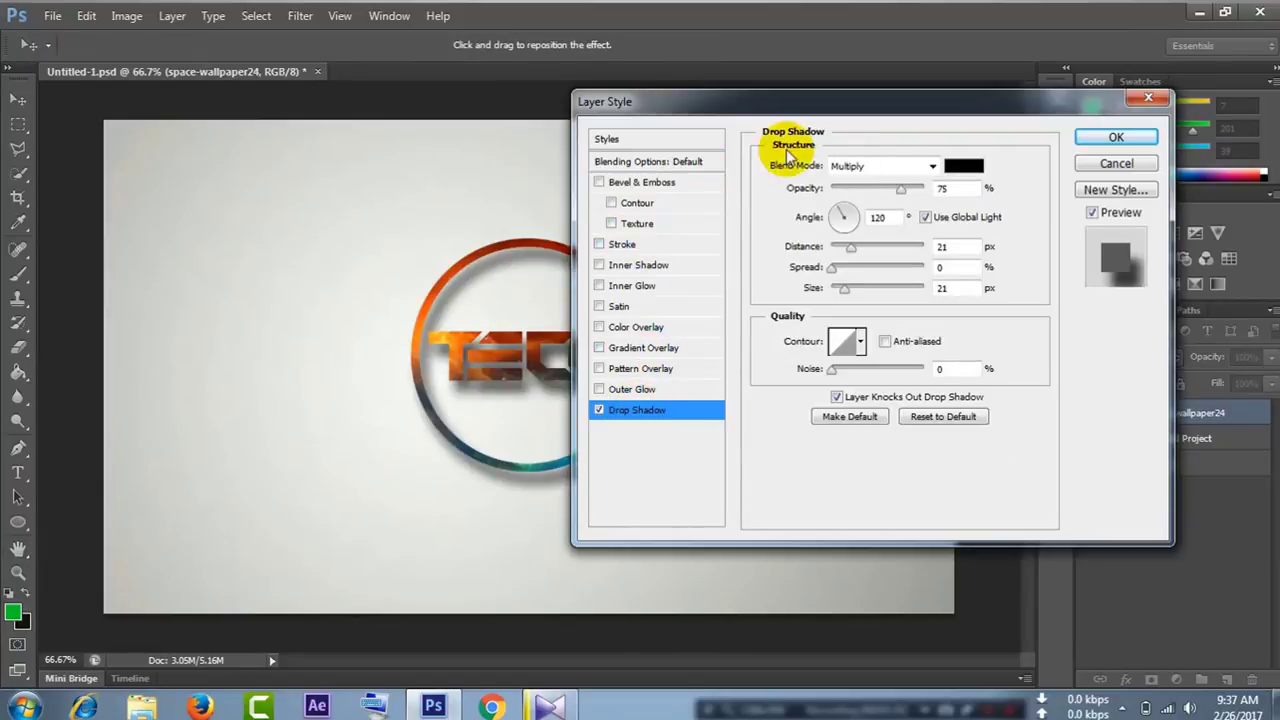
{"action": "left_click_drag", "start_coordinate": [813, 103], "coordinate": [1019, 97]}
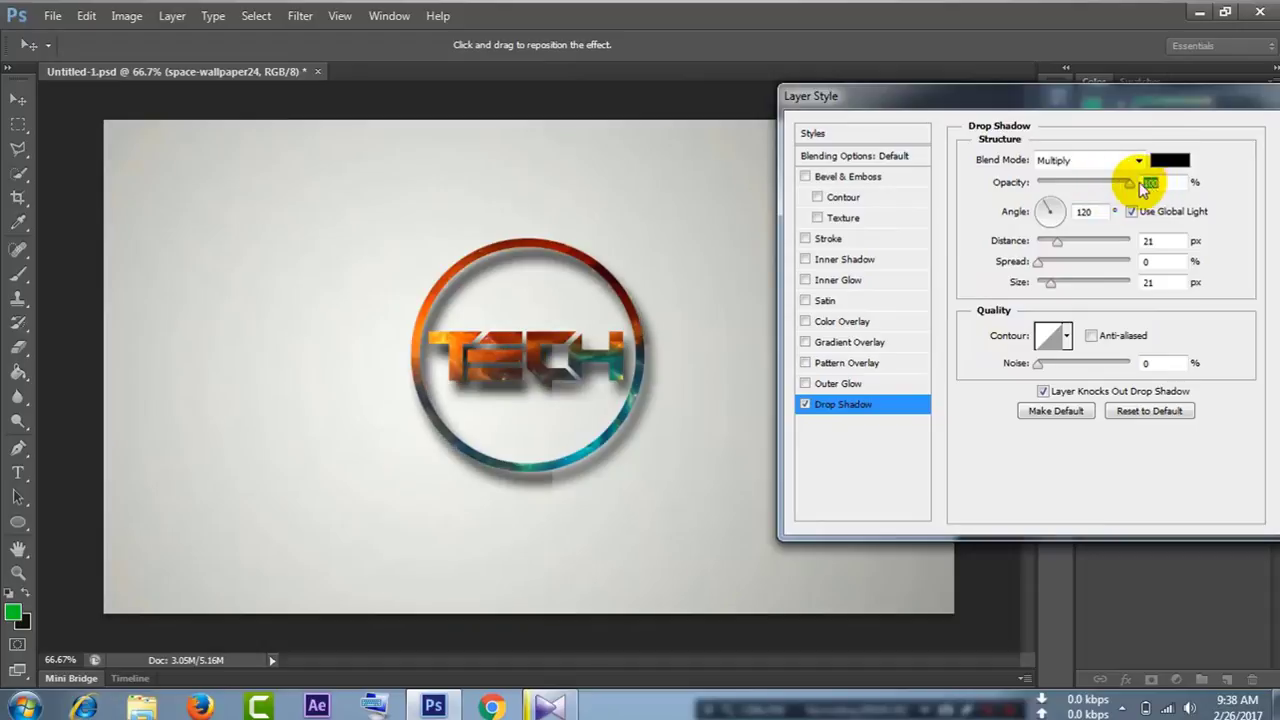
{"action": "left_click_drag", "start_coordinate": [1143, 182], "coordinate": [1088, 196]}
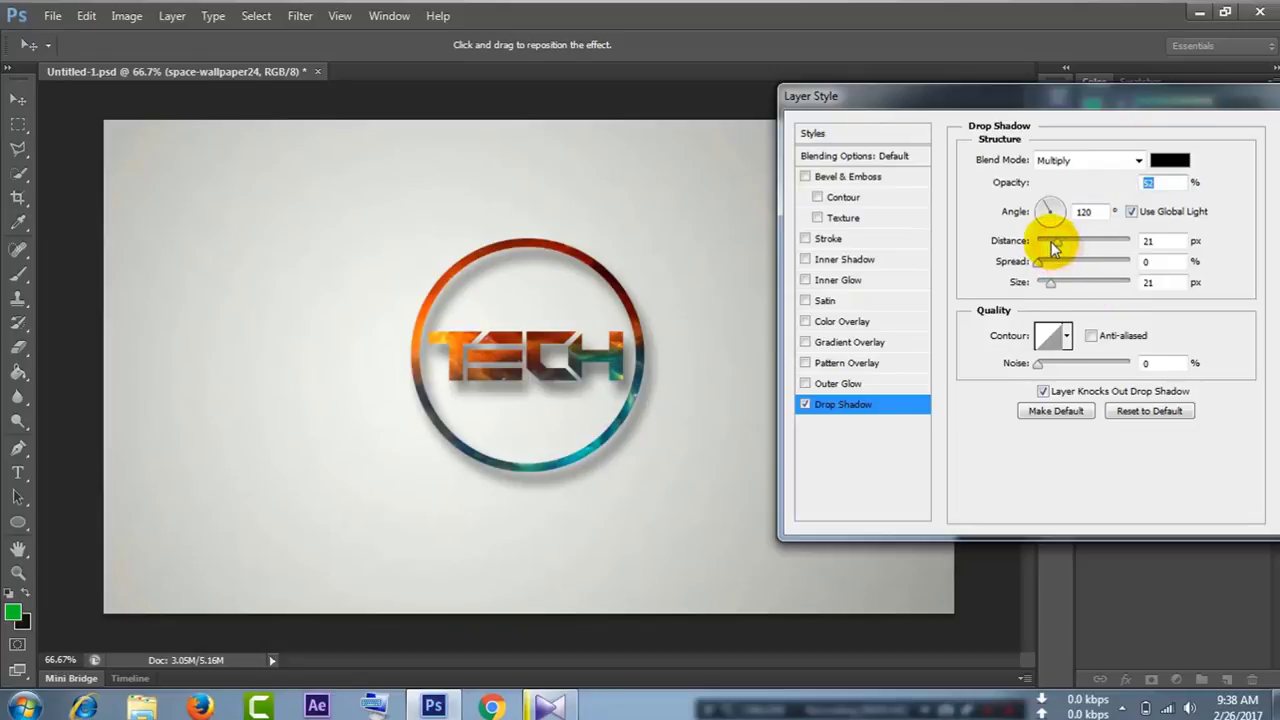
{"action": "left_click_drag", "start_coordinate": [1057, 243], "coordinate": [1047, 241]}
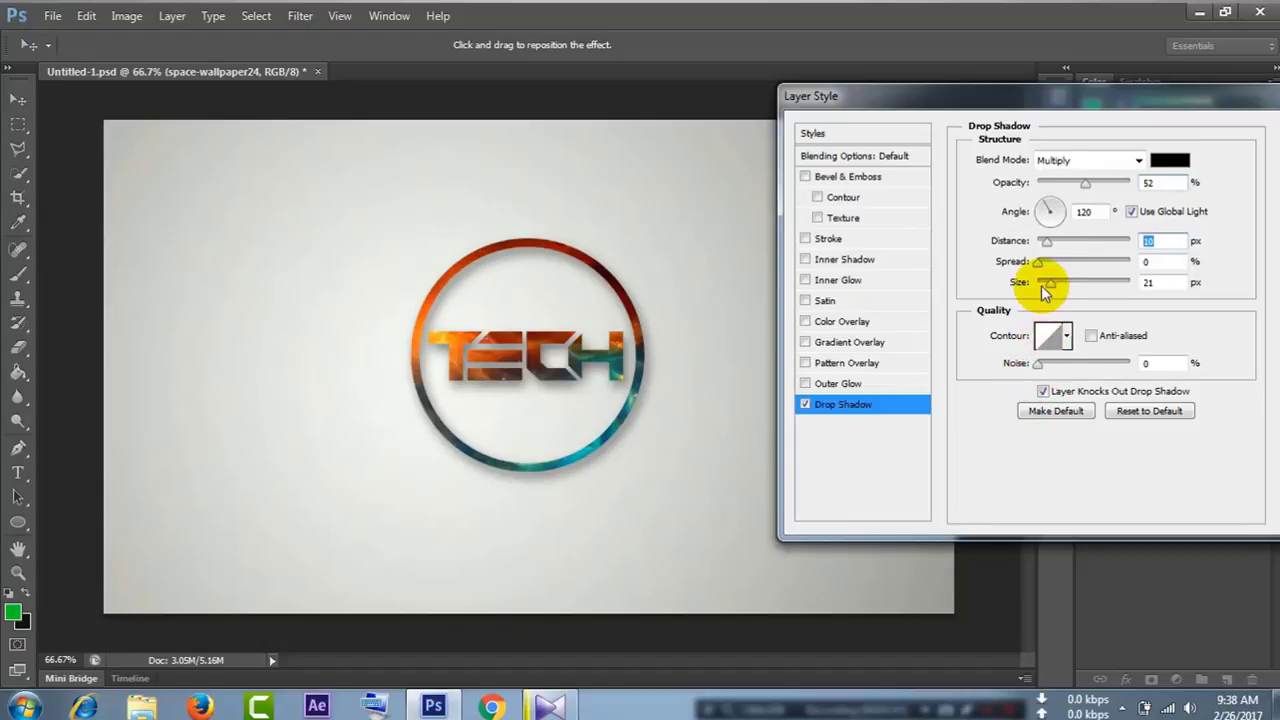
{"action": "left_click_drag", "start_coordinate": [1049, 289], "coordinate": [1051, 290]}
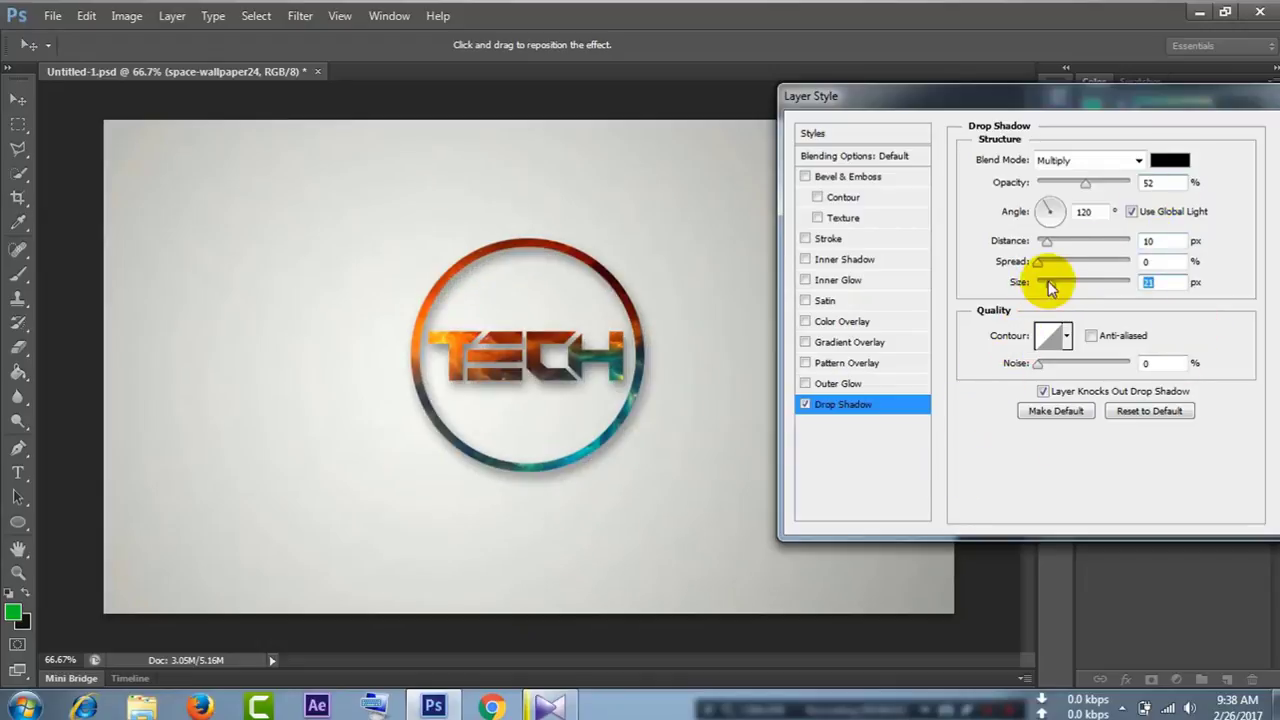
{"action": "left_click_drag", "start_coordinate": [1054, 282], "coordinate": [1045, 282]}
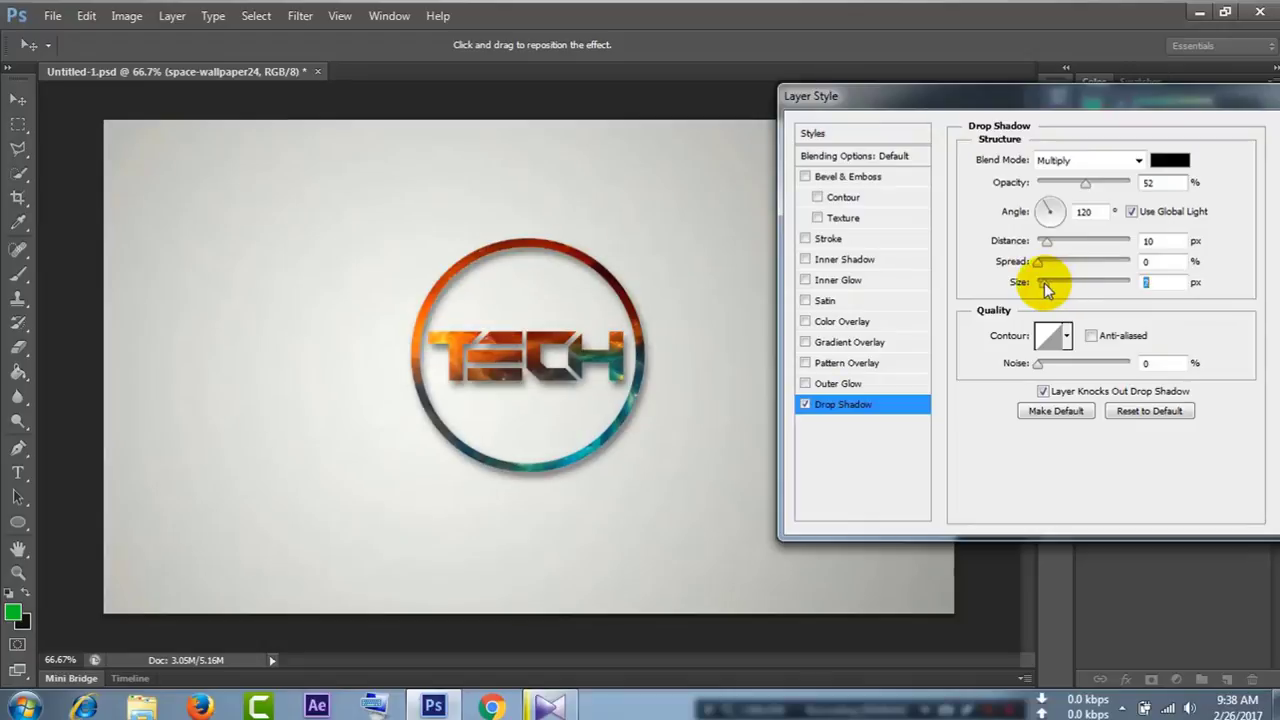
{"action": "mouse_move", "coordinate": [1074, 106]}
{"action": "left_mouse_down"}
{"action": "mouse_move", "coordinate": [928, 137]}
{"action": "mouse_move", "coordinate": [902, 119]}
{"action": "left_mouse_up"}
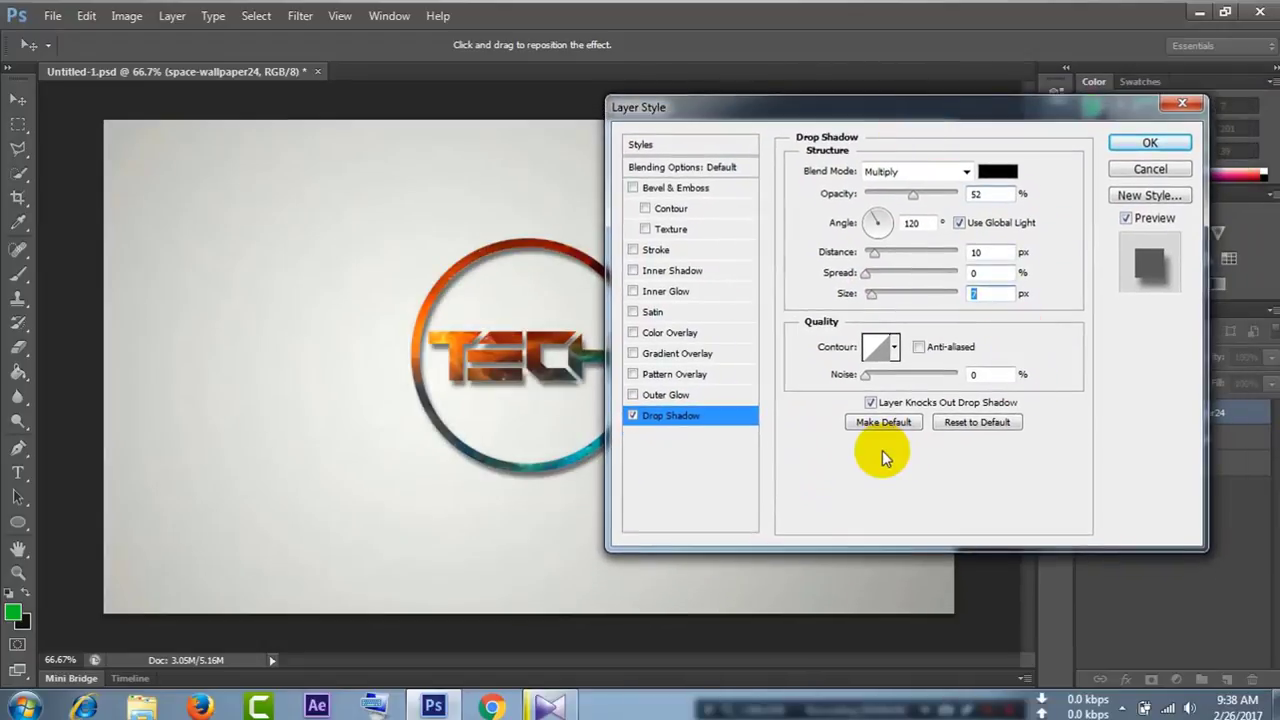
{"action": "left_click", "coordinate": [1151, 140]}
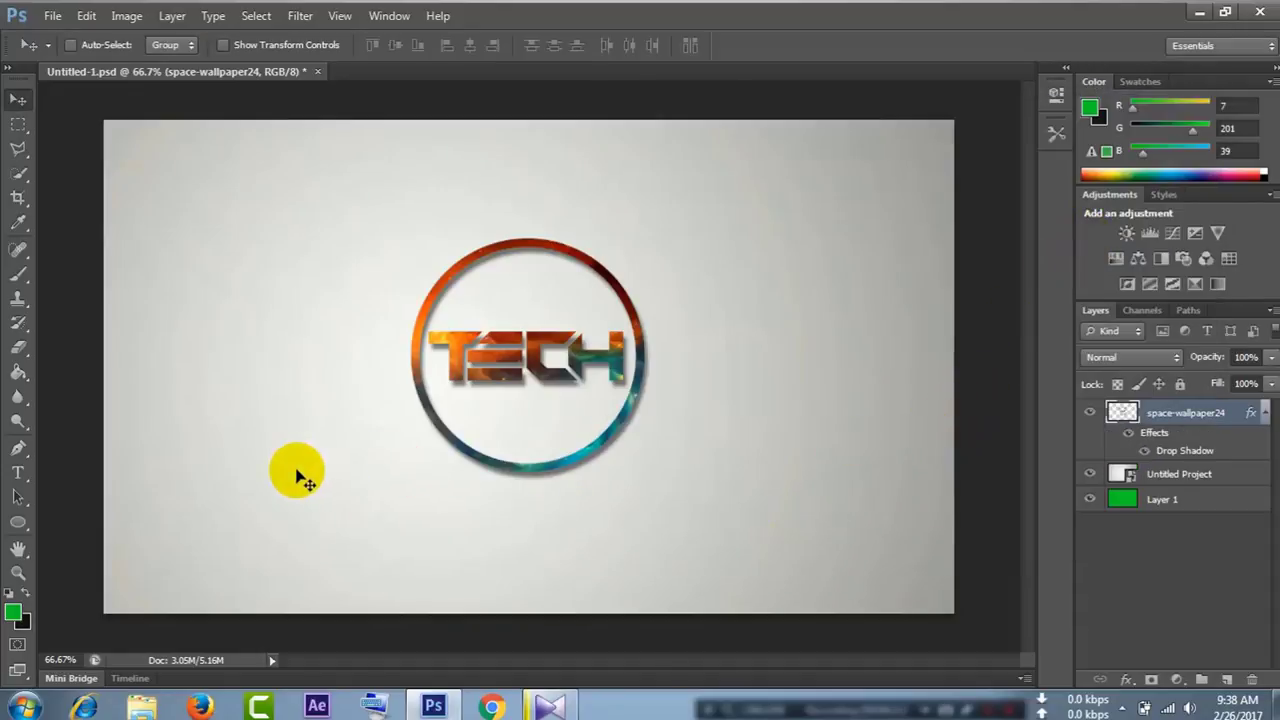
- In the logo's Layer Style, set opacity 99% and drop shadow spread 5%, distance 1 px, size 15 px
{"action": "right_click", "coordinate": [1176, 425]}
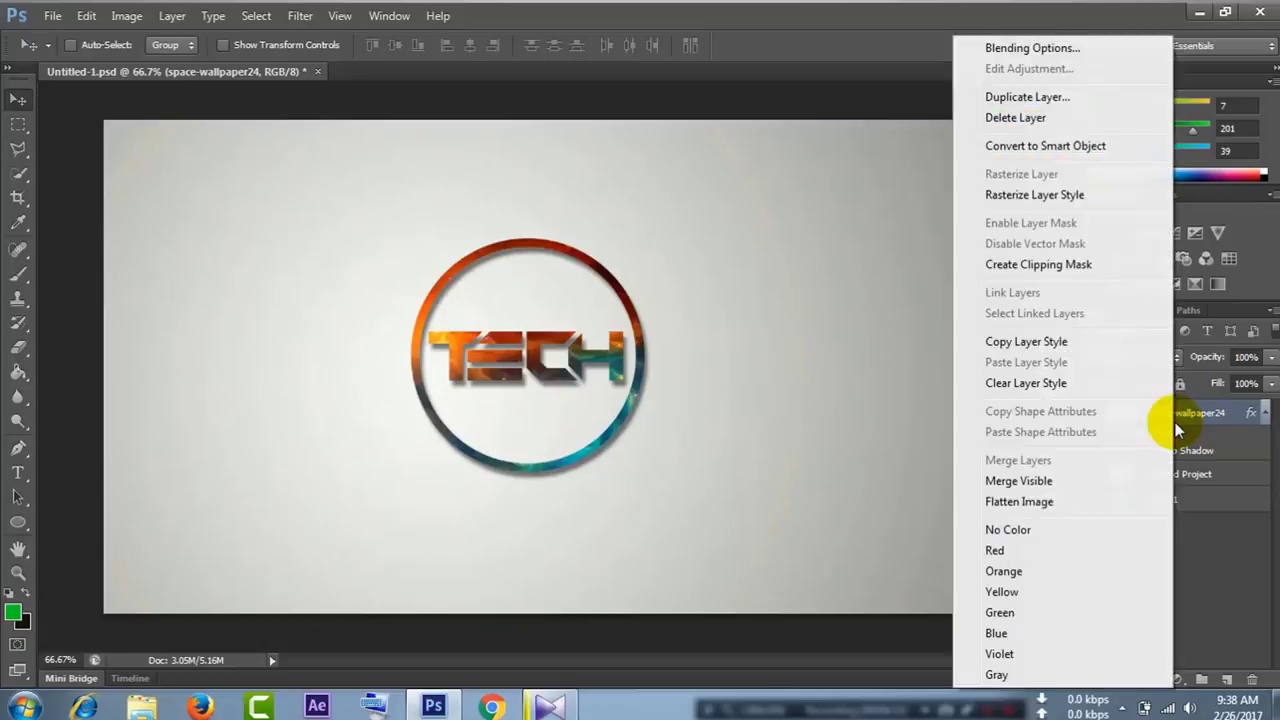
{"action": "left_click", "coordinate": [1080, 44]}
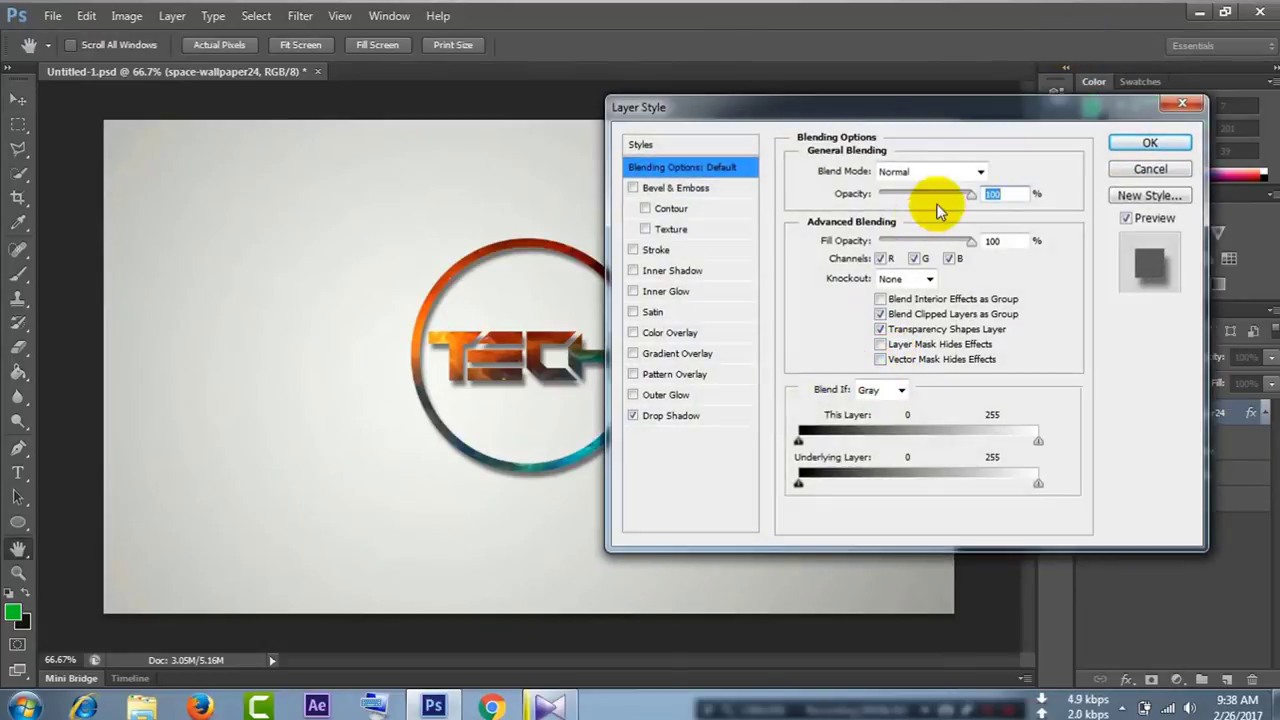
{"action": "mouse_move", "coordinate": [971, 193]}
{"action": "left_mouse_down"}
{"action": "mouse_move", "coordinate": [924, 194]}
{"action": "mouse_move", "coordinate": [970, 193]}
{"action": "left_mouse_up"}
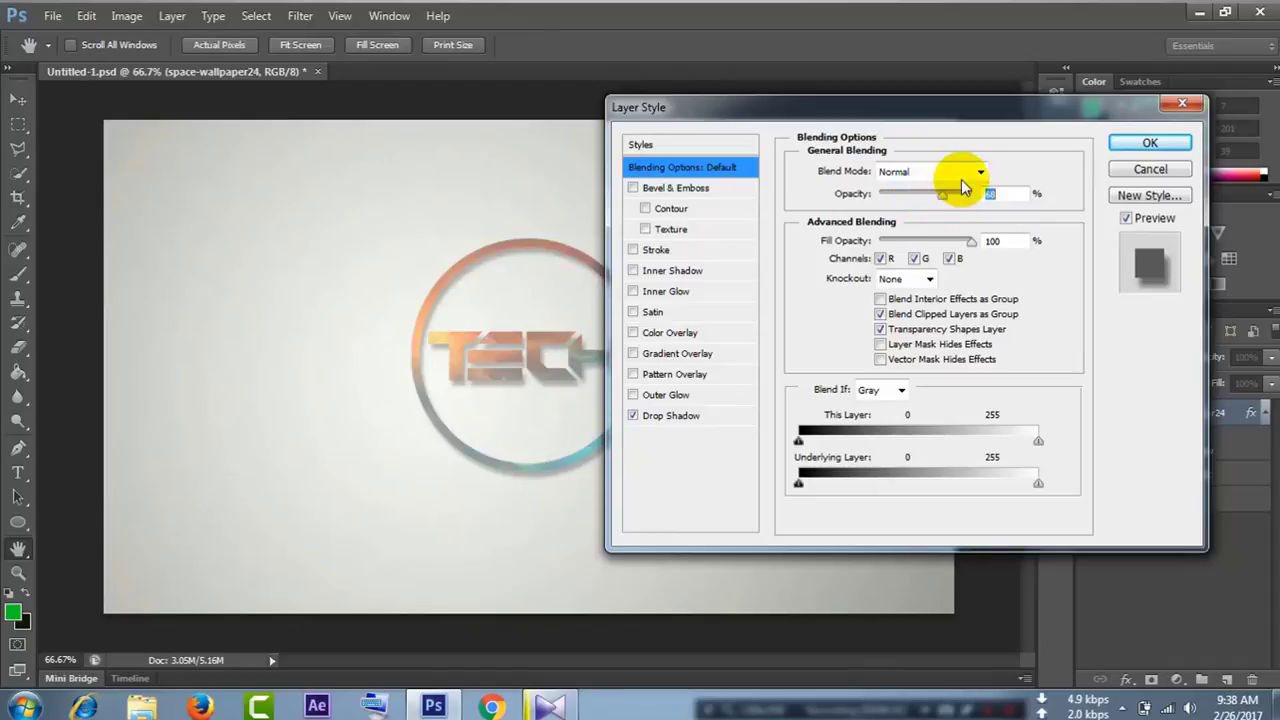
{"action": "left_click", "coordinate": [662, 415]}
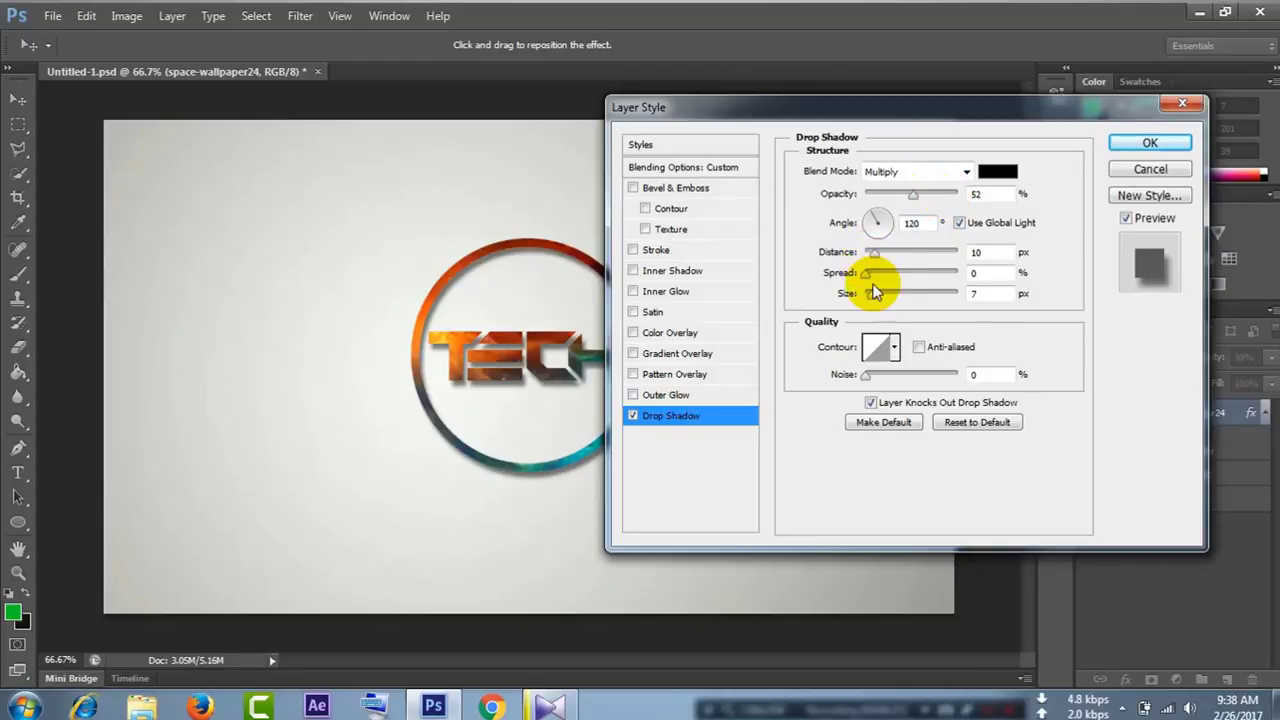
{"action": "mouse_move", "coordinate": [868, 272]}
{"action": "left_mouse_down"}
{"action": "mouse_move", "coordinate": [885, 274]}
{"action": "mouse_move", "coordinate": [870, 272]}
{"action": "left_mouse_up"}
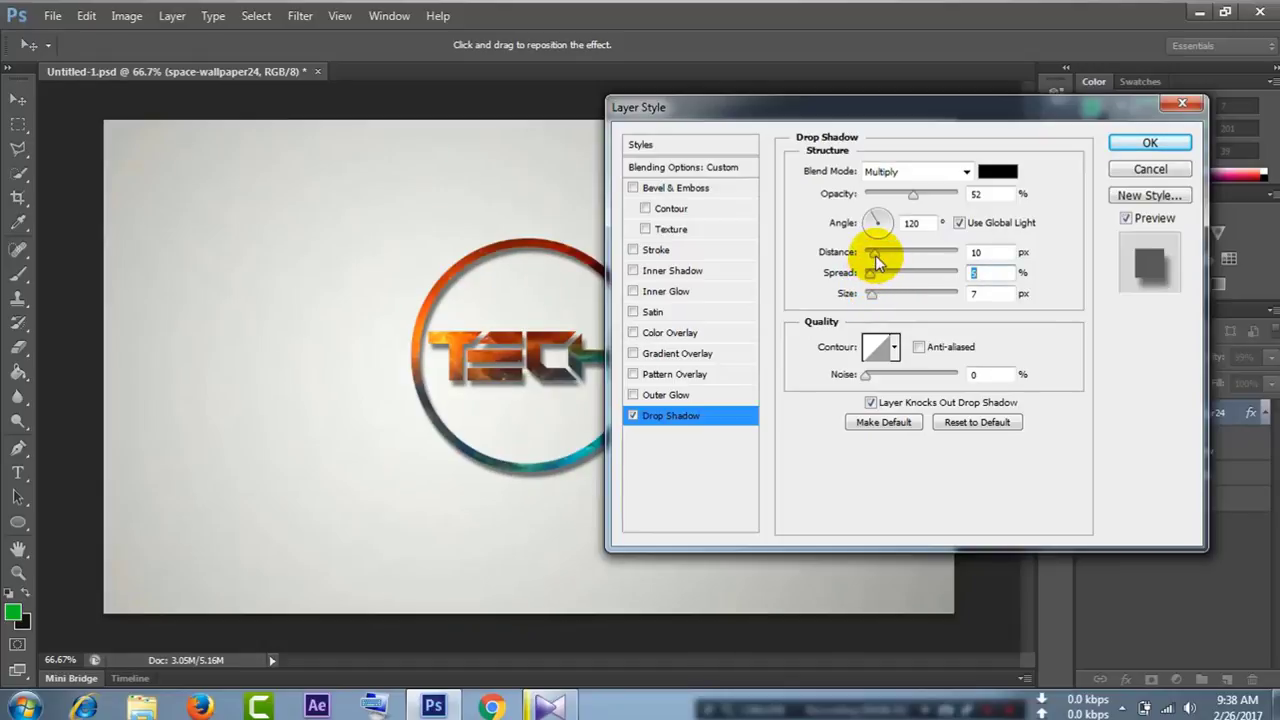
{"action": "left_click_drag", "start_coordinate": [875, 254], "coordinate": [866, 254]}
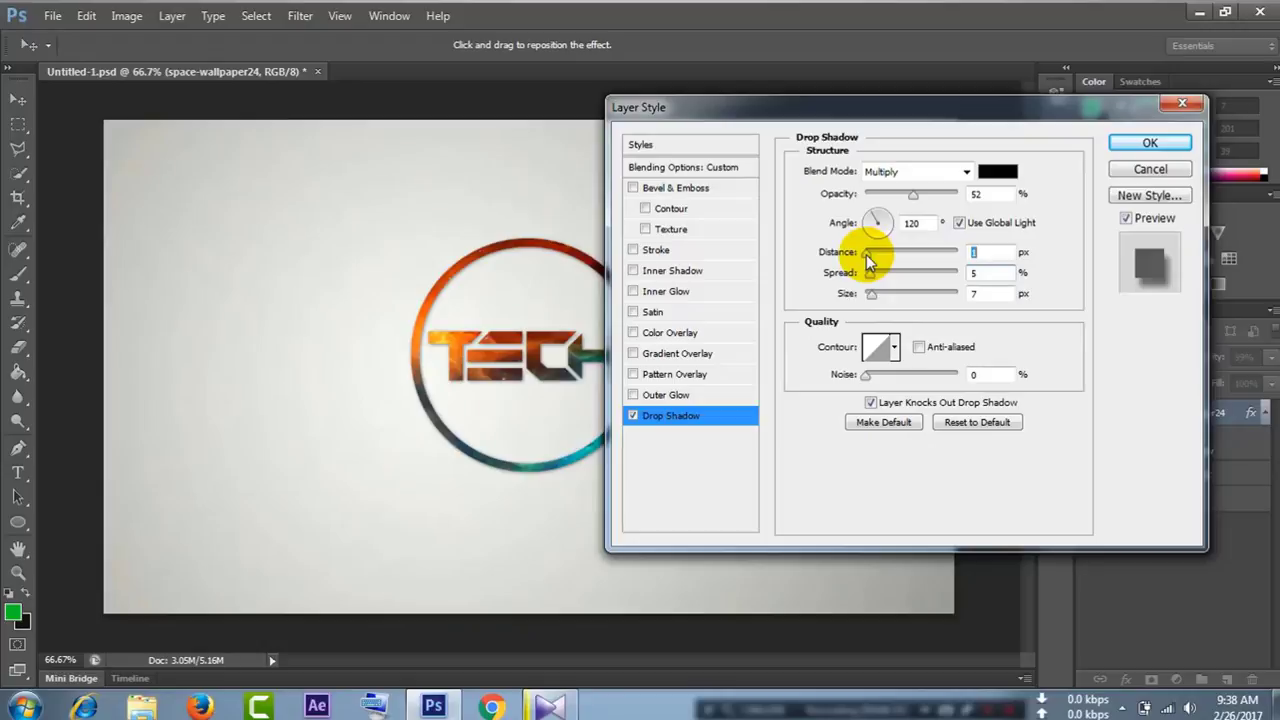
{"action": "left_click_drag", "start_coordinate": [914, 108], "coordinate": [1062, 122]}
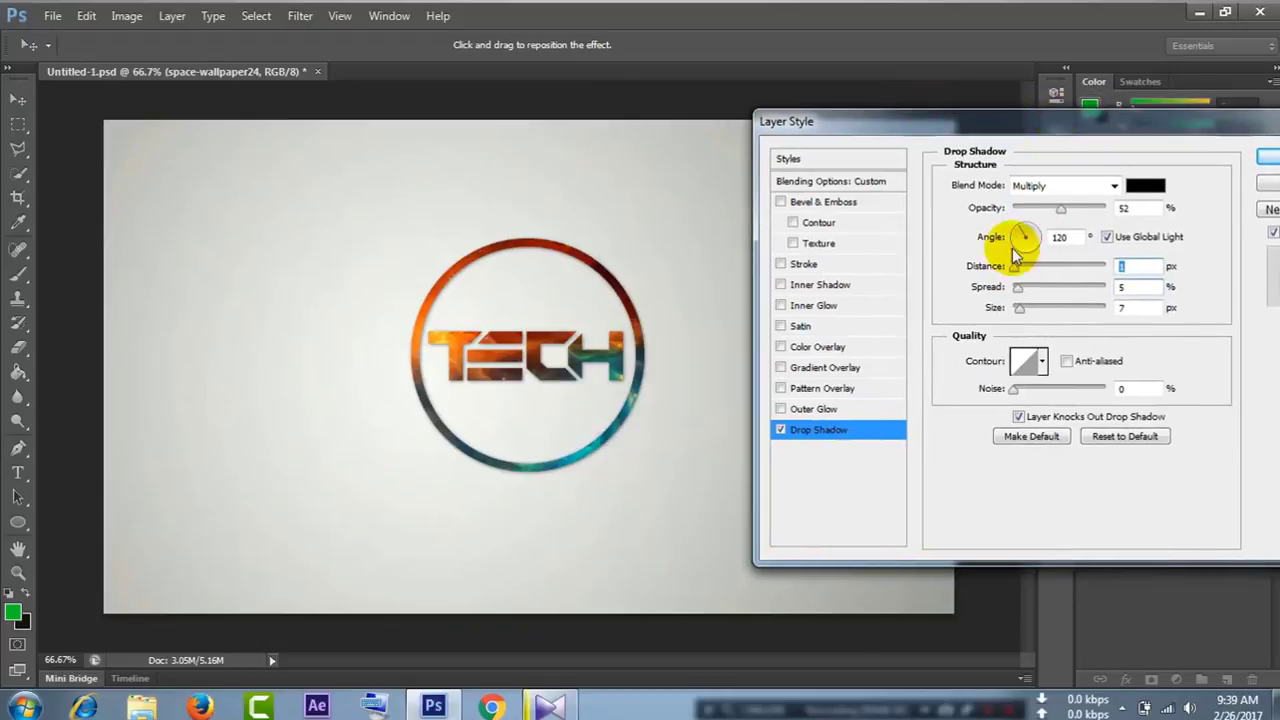
{"action": "left_click_drag", "start_coordinate": [1025, 310], "coordinate": [1030, 312]}
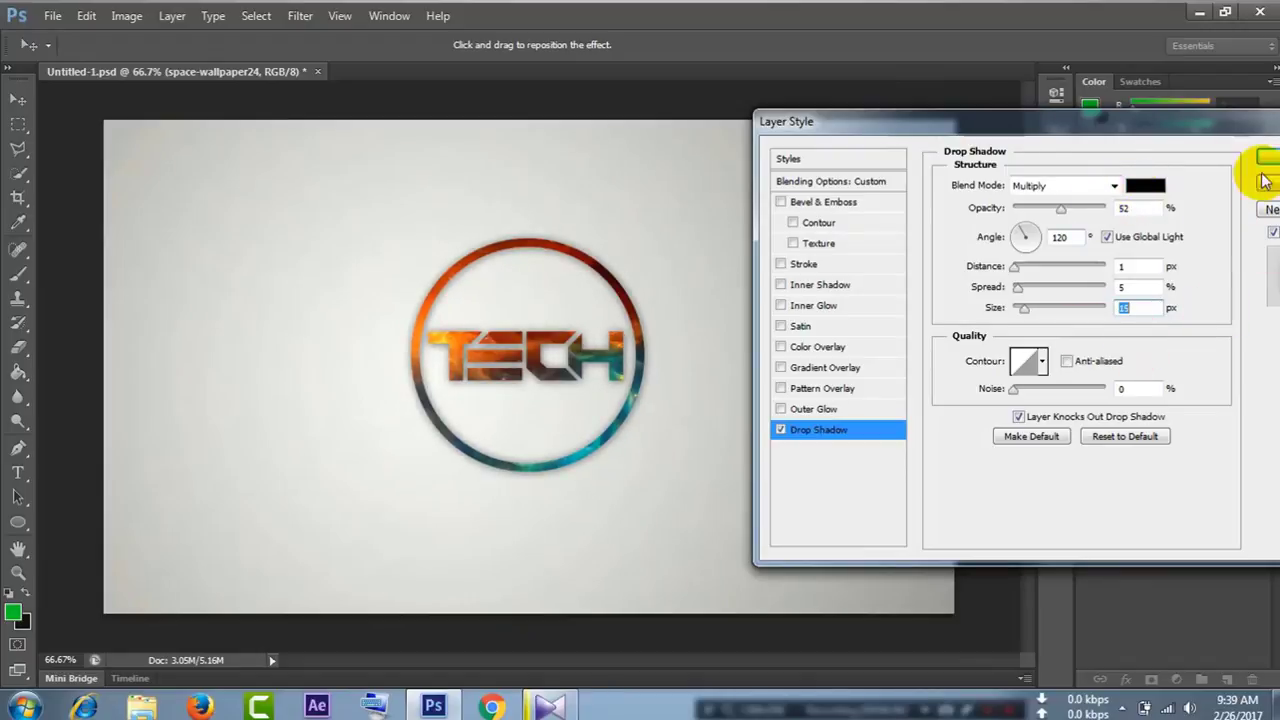
{"action": "key", "text": "Return"}
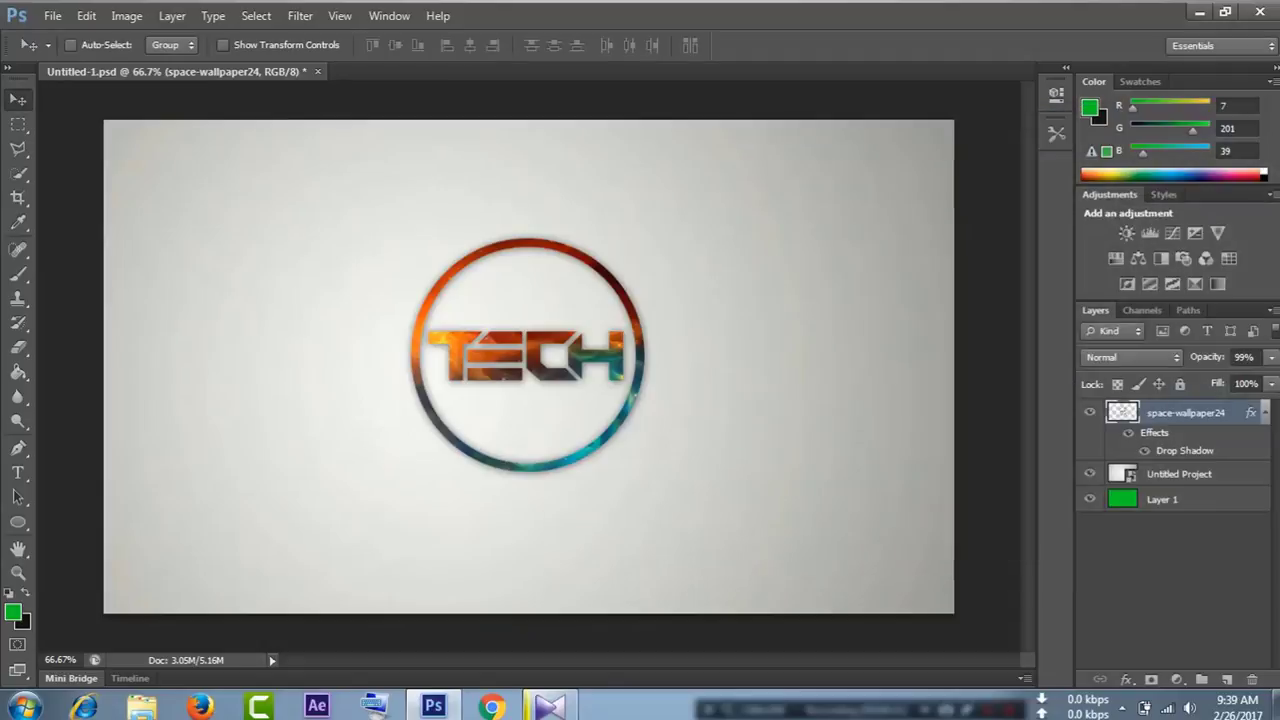